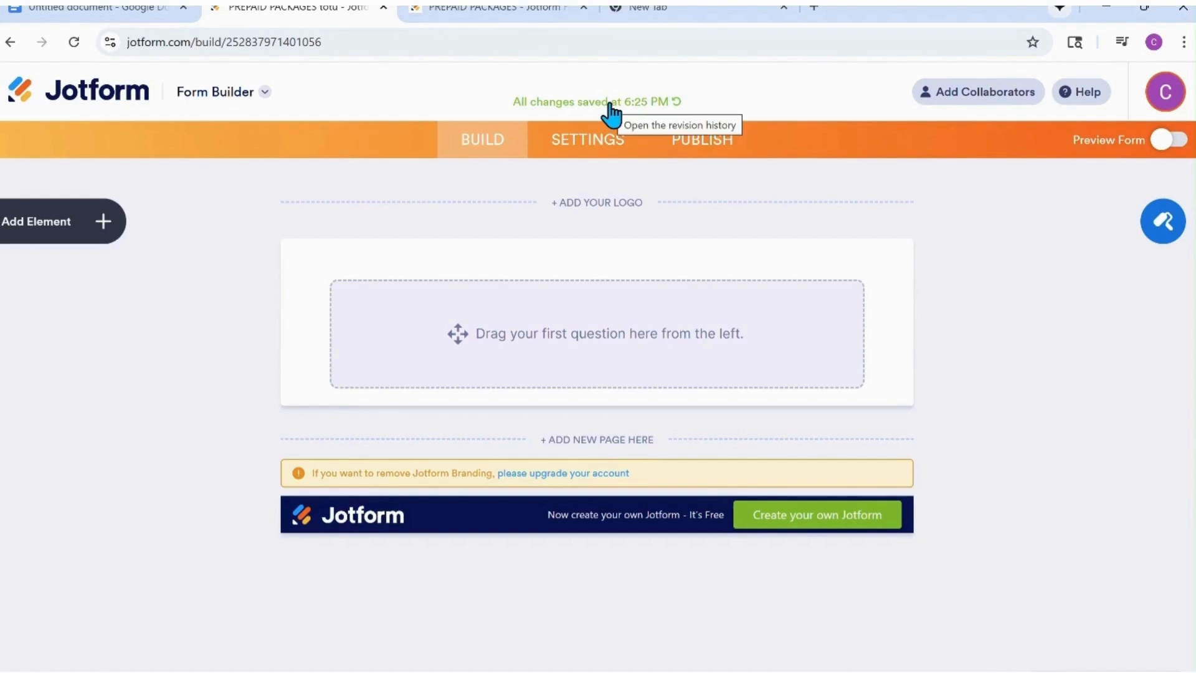
# Title the form PREPAID PACKAGES and add the Go Senior Sidekick logo with the tagline from the previously uploaded images.
pyautogui.write('PREPAID PACKAGES')
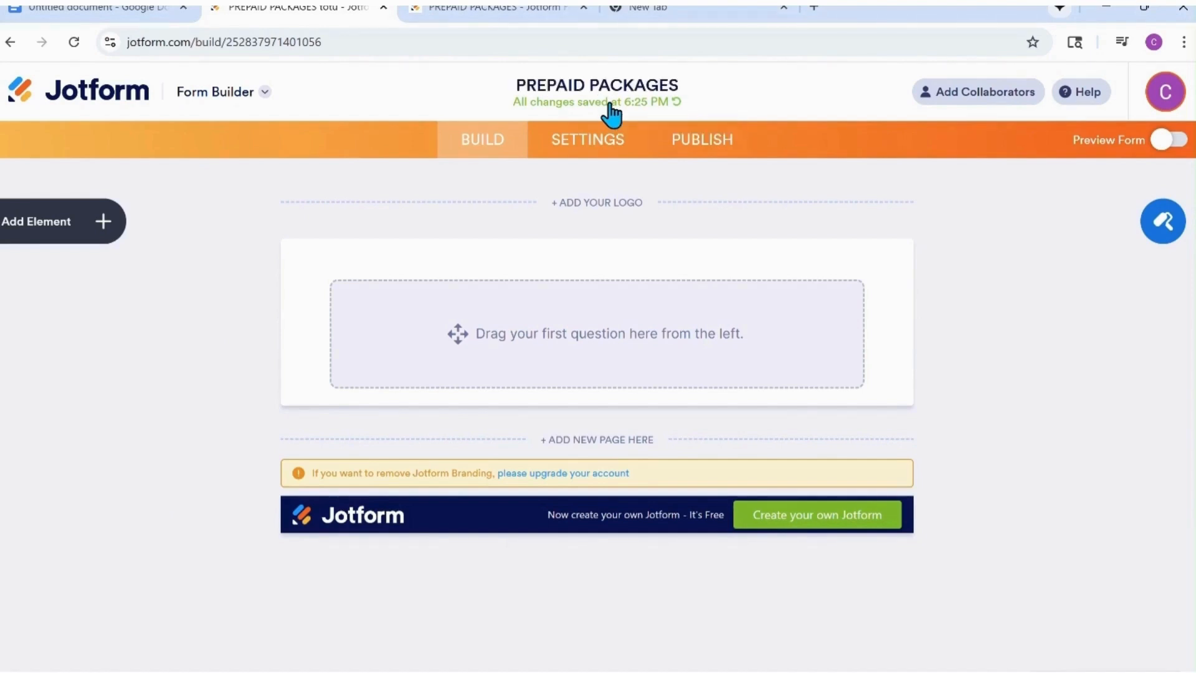
pyautogui.click(611, 209)
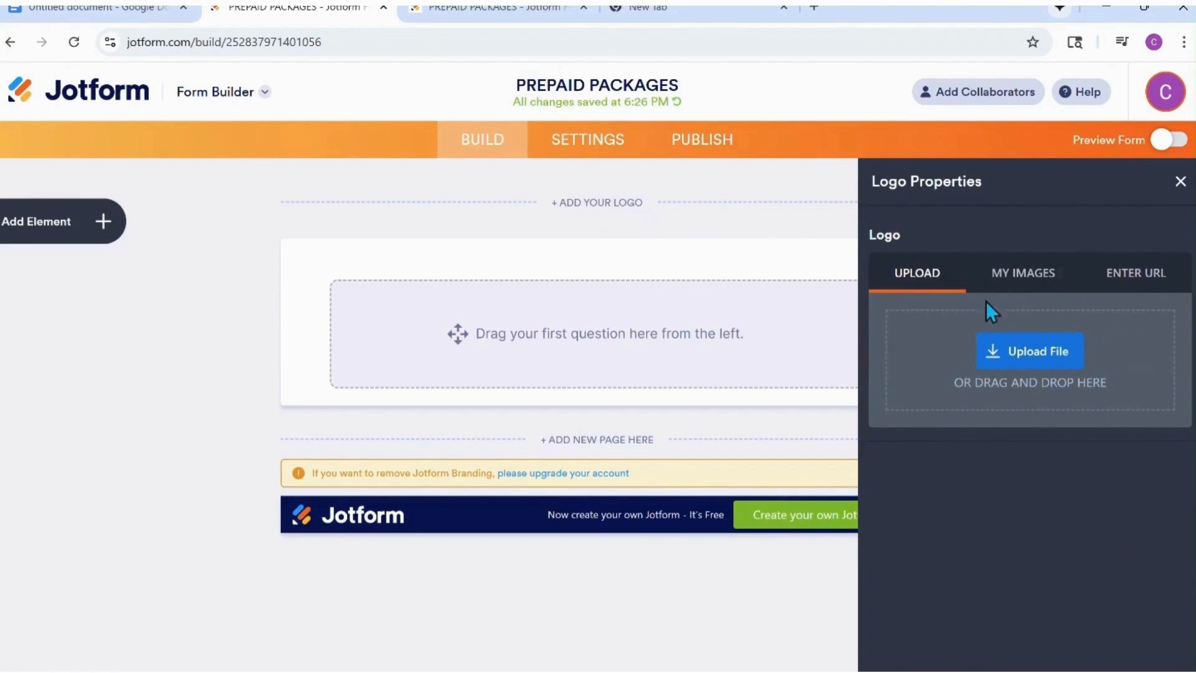
pyautogui.click(1038, 284)
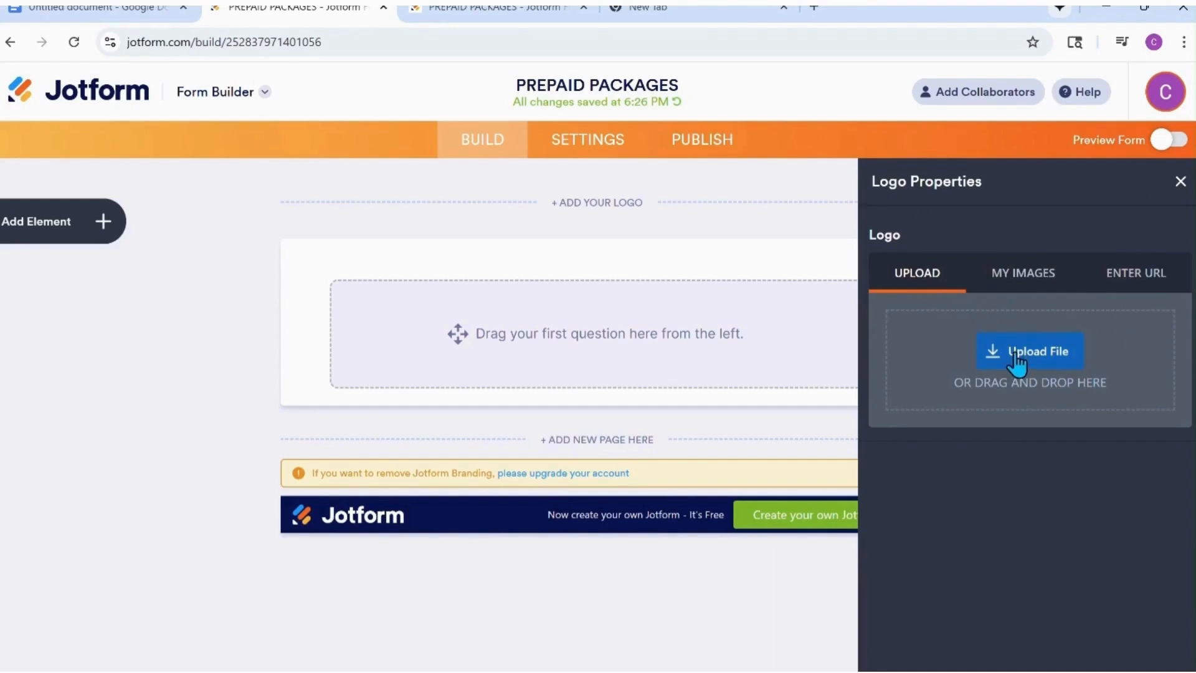
pyautogui.click(1024, 283)
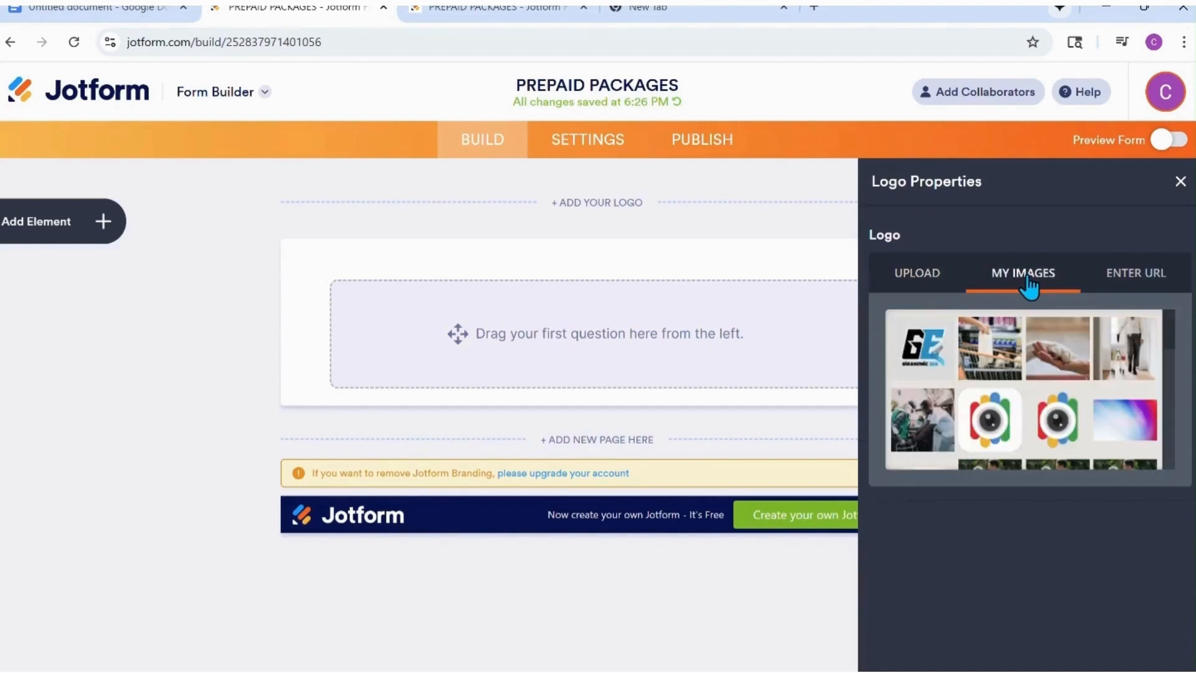
pyautogui.scroll(-5, 1066, 370)
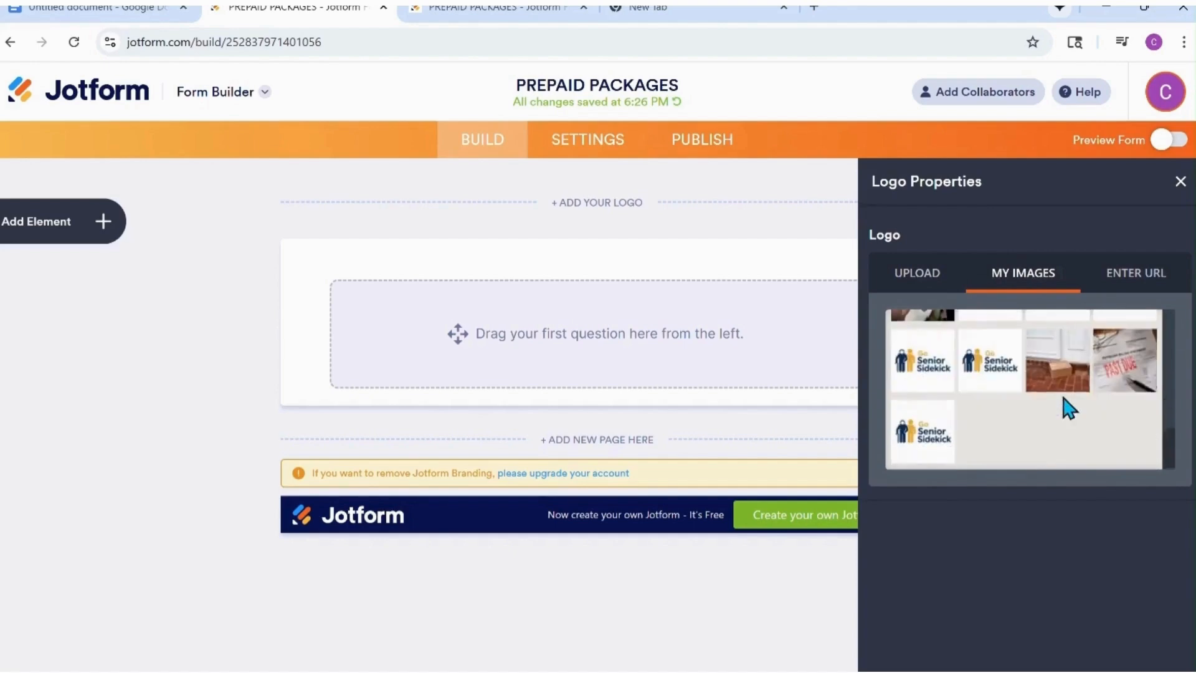
pyautogui.scroll(1, 1056, 397)
pyautogui.click(1057, 394)
pyautogui.click(1112, 505)
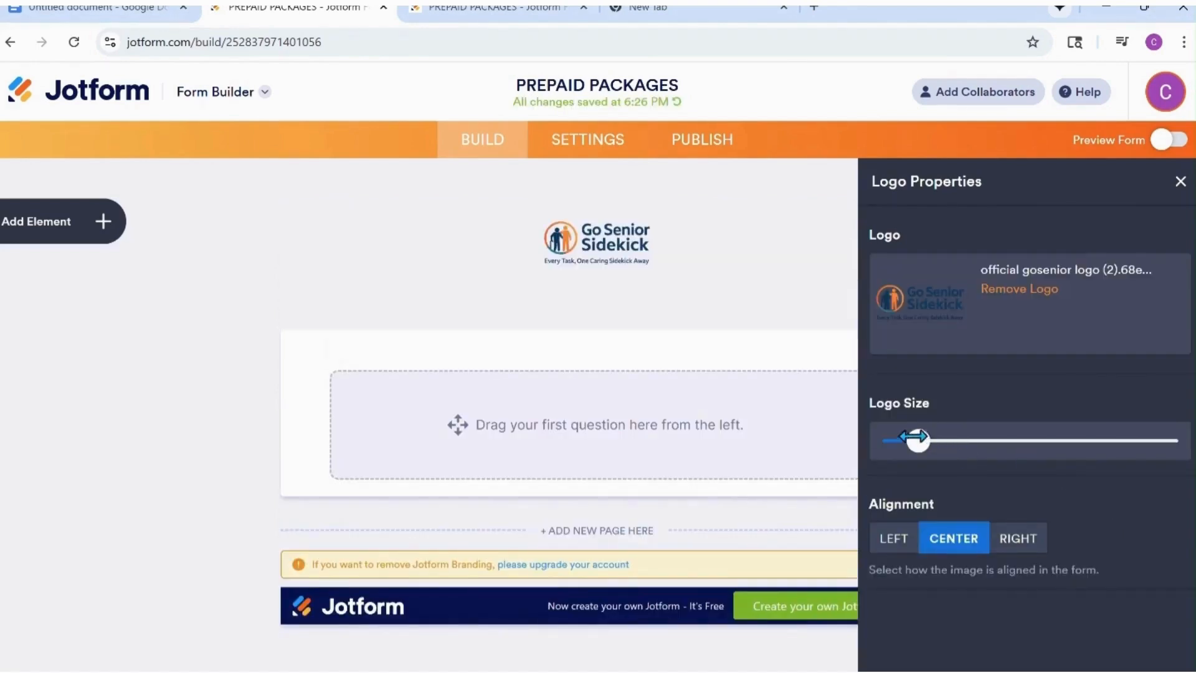
# Enlarge the logo to about twice its default size and open the Form Designer.
pyautogui.moveTo(918, 441); pyautogui.dragTo(963, 440)
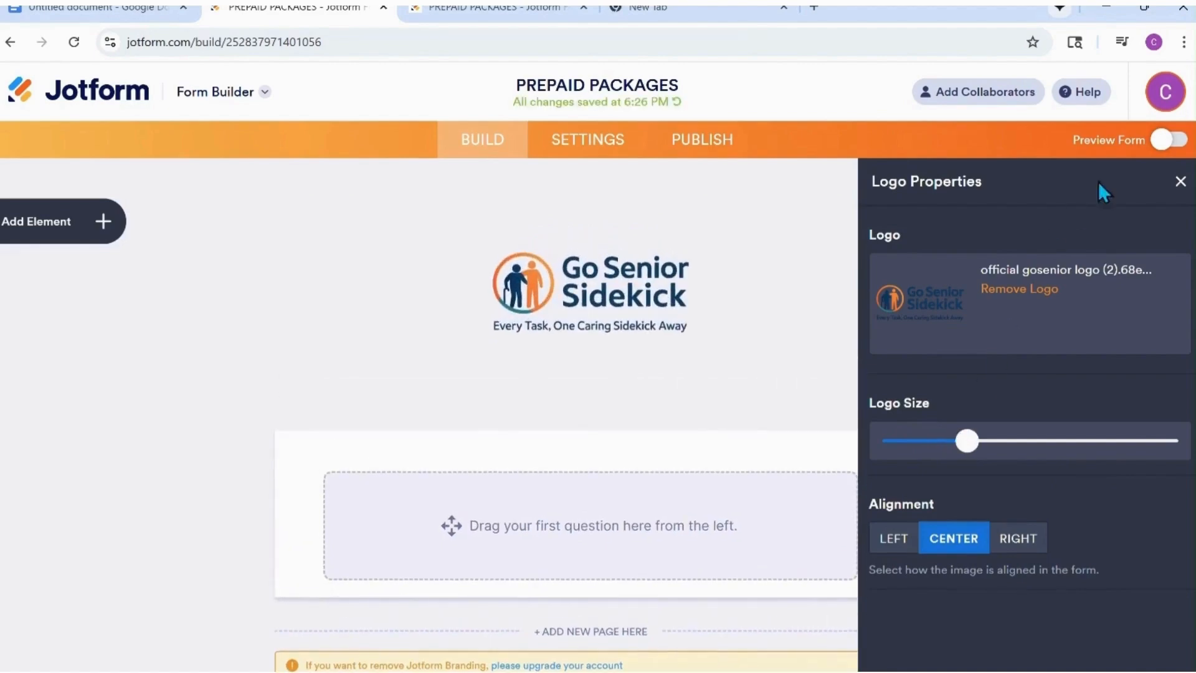
pyautogui.click(1180, 181)
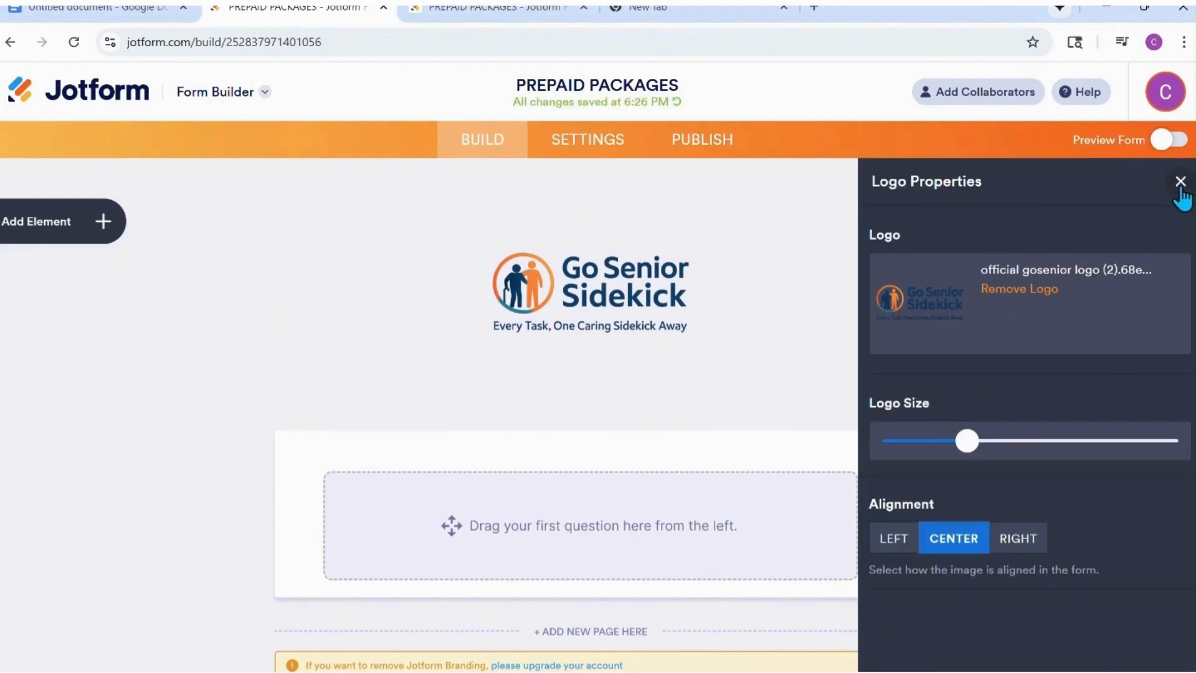
pyautogui.click(1180, 180)
pyautogui.scroll(-1, 1037, 373)
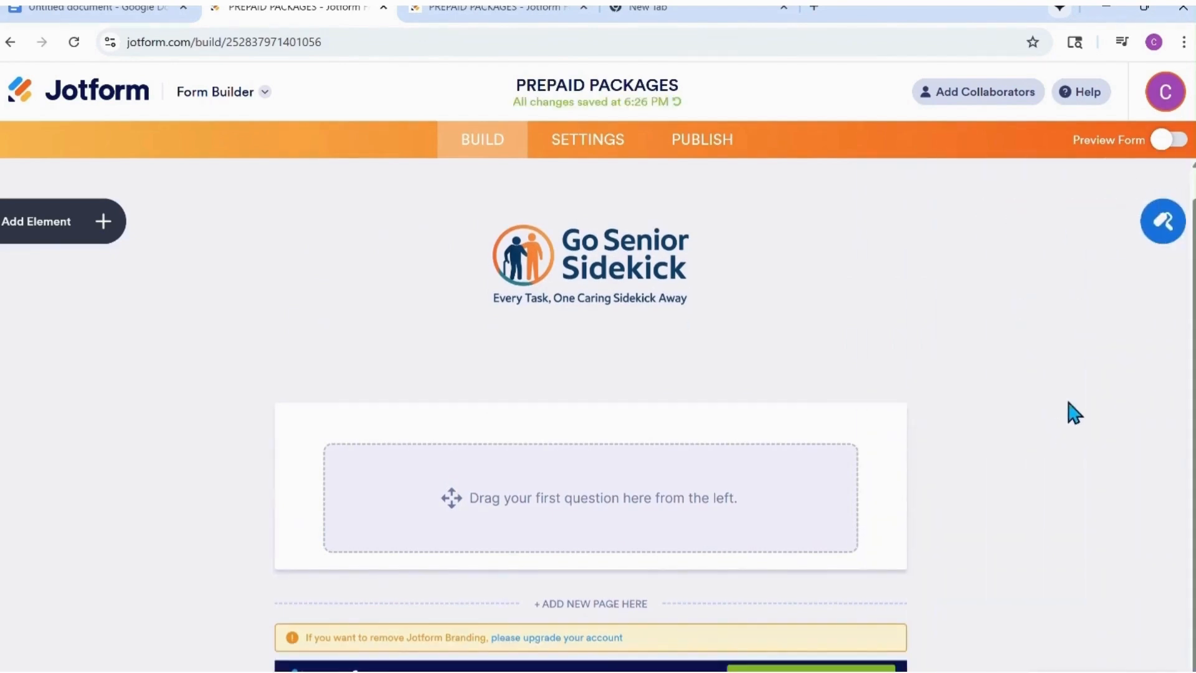
pyautogui.click(1159, 237)
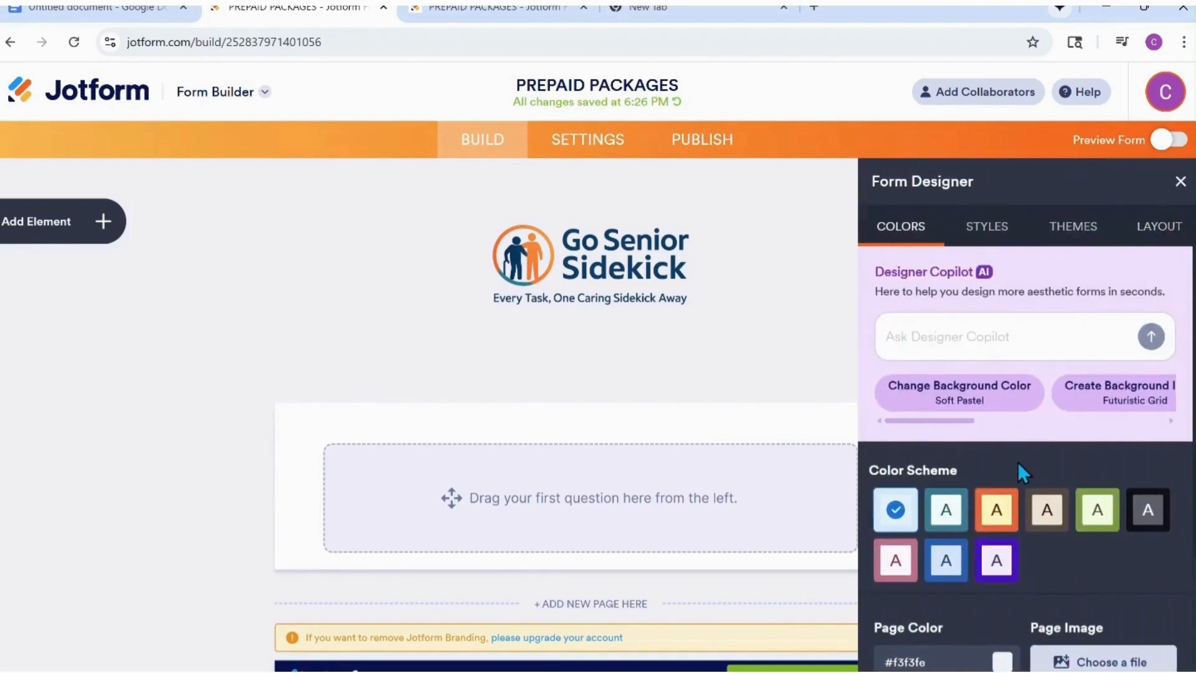
# Try the teal color scheme on the form and return to the default scheme.
pyautogui.scroll(-1, 1015, 476)
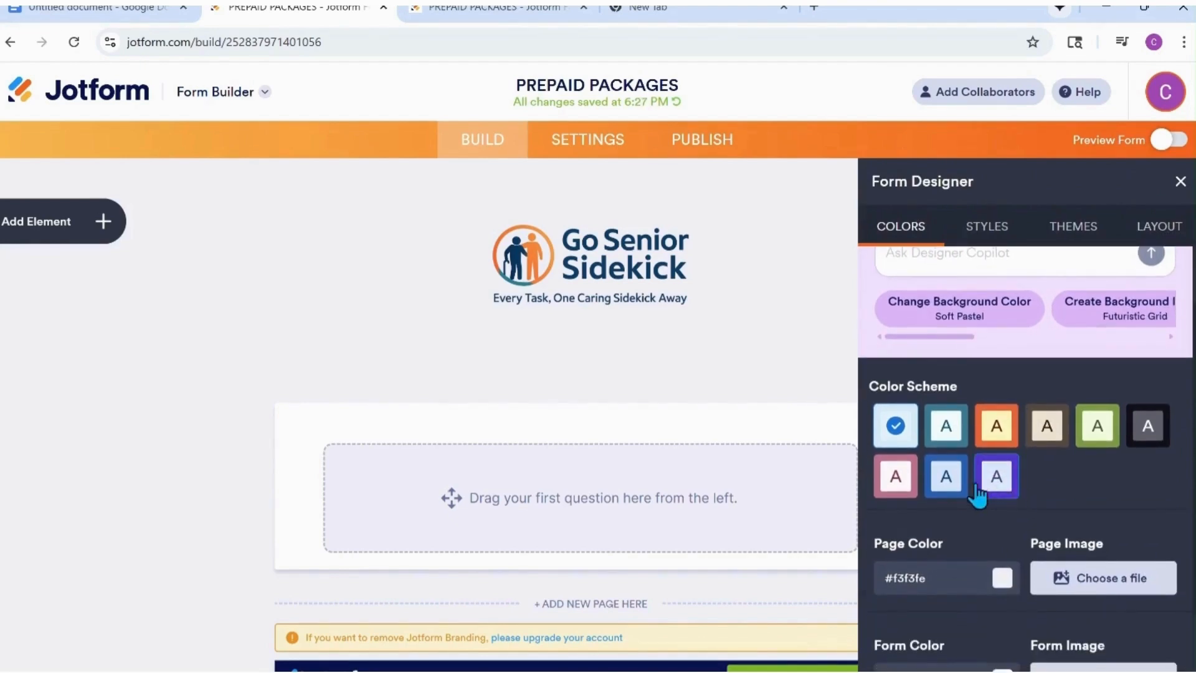
pyautogui.click(944, 423)
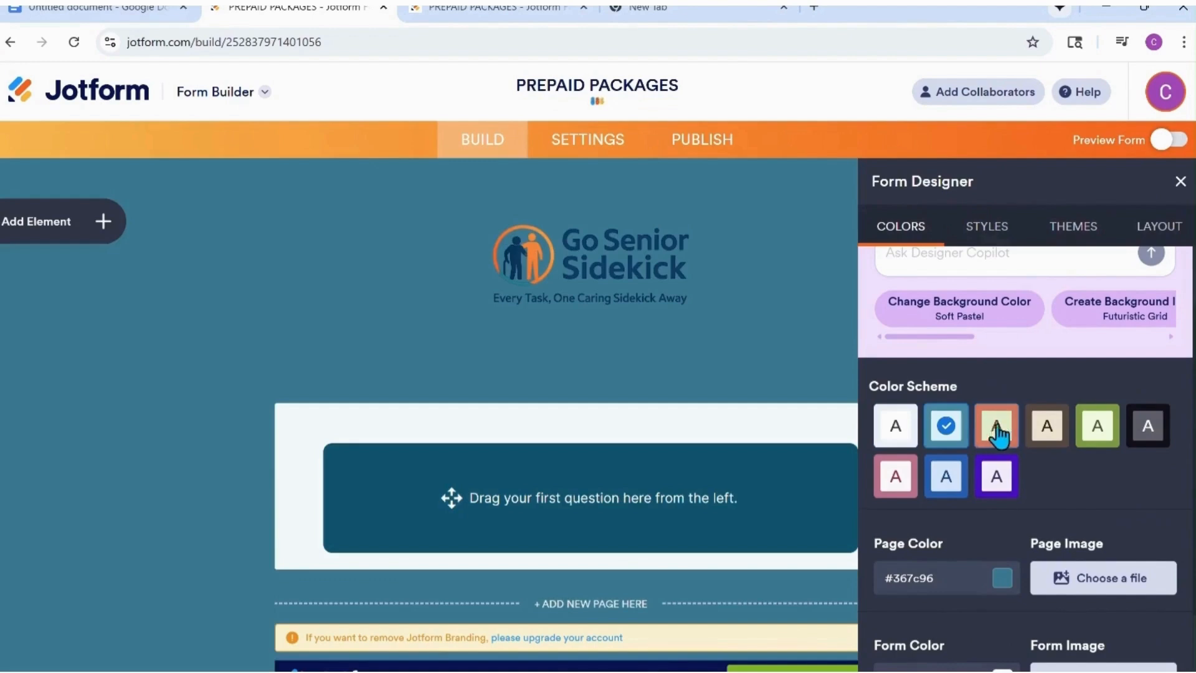
pyautogui.click(997, 428)
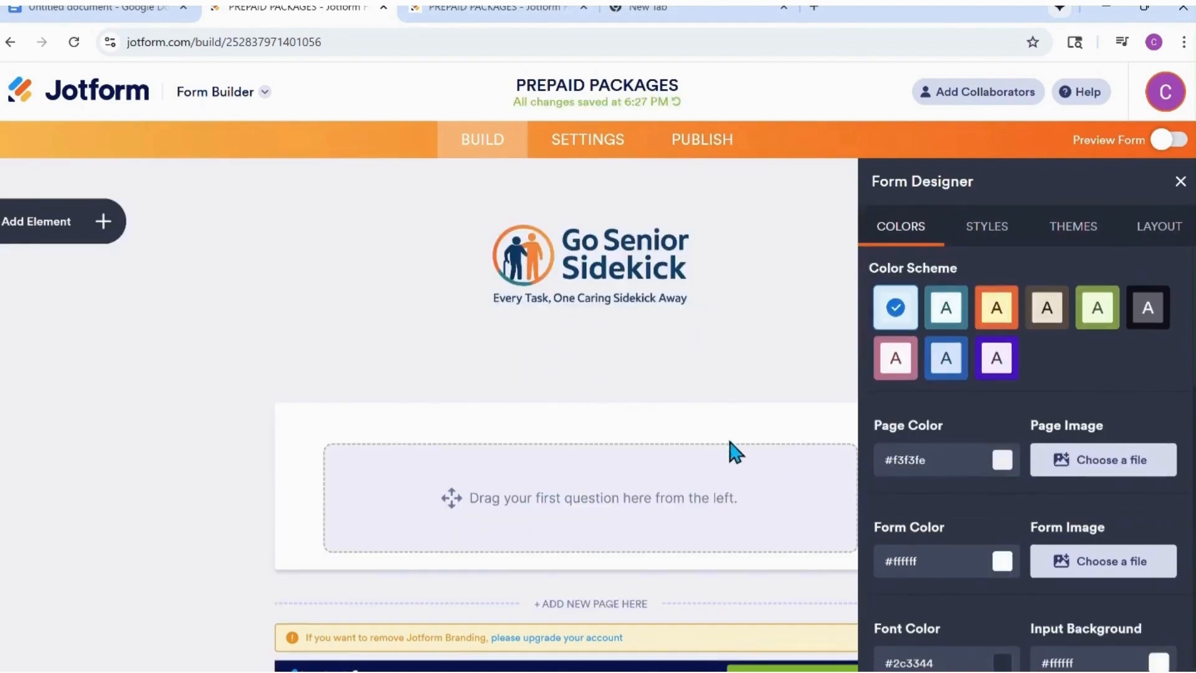
# Set the page color to white (#ffffff) and check the form color.
pyautogui.click(1001, 460)
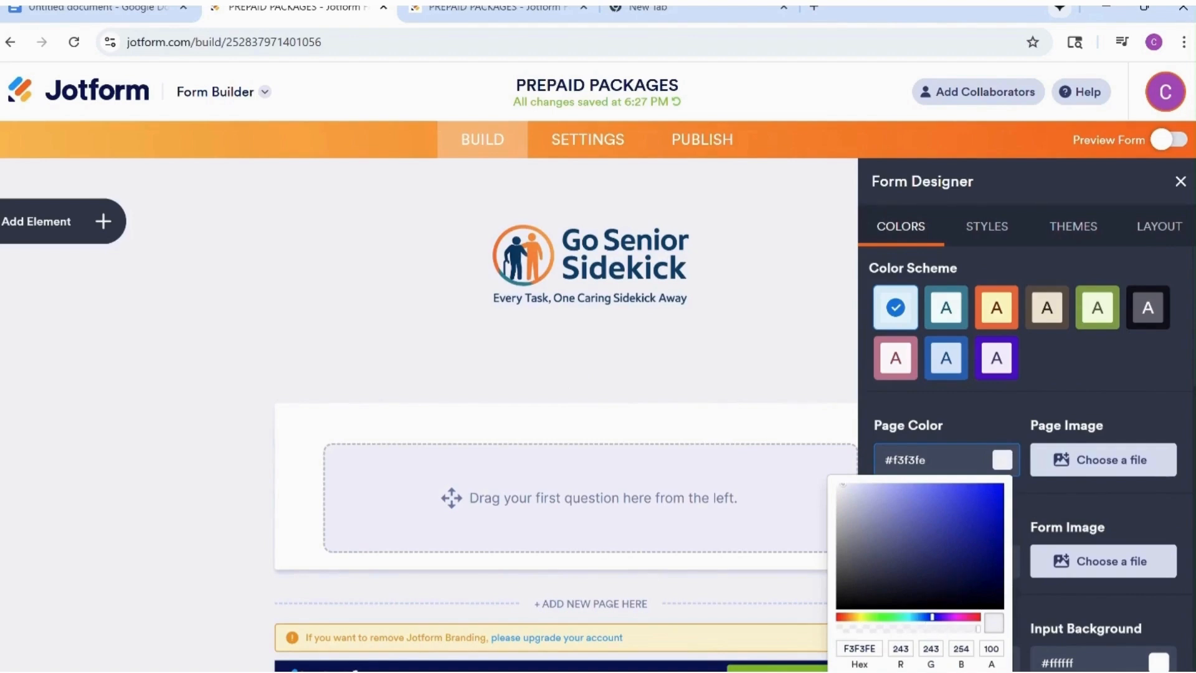
pyautogui.write('#ffffff')
pyautogui.click(1010, 407)
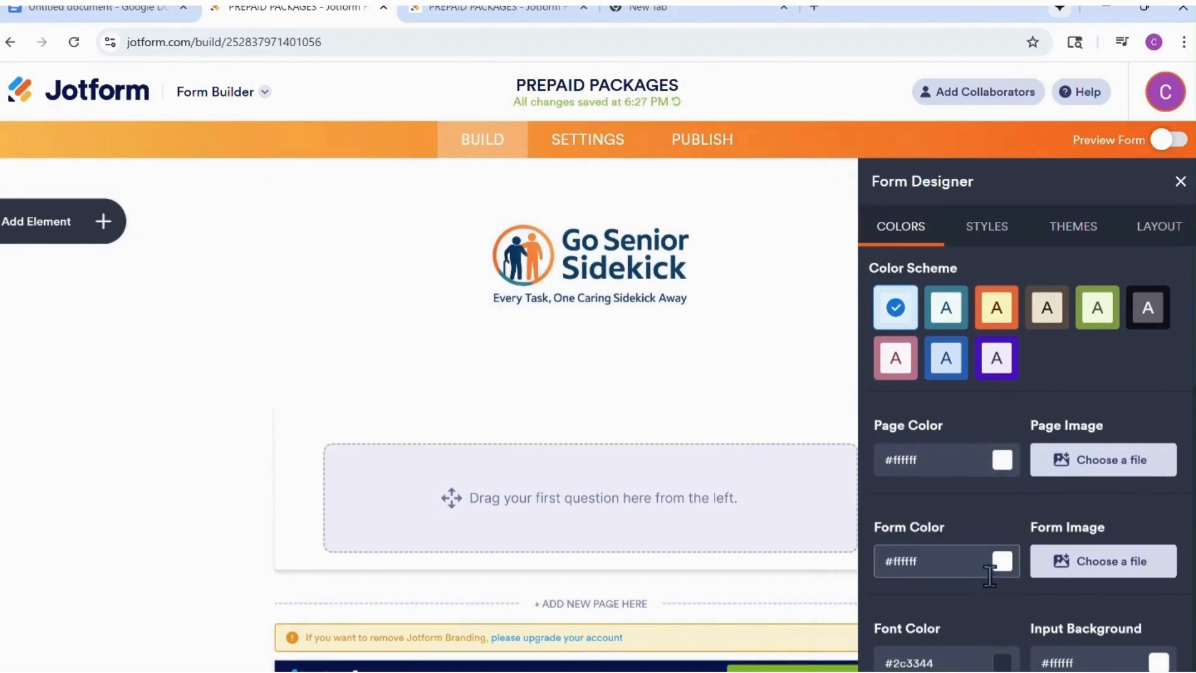
pyautogui.click(1002, 561)
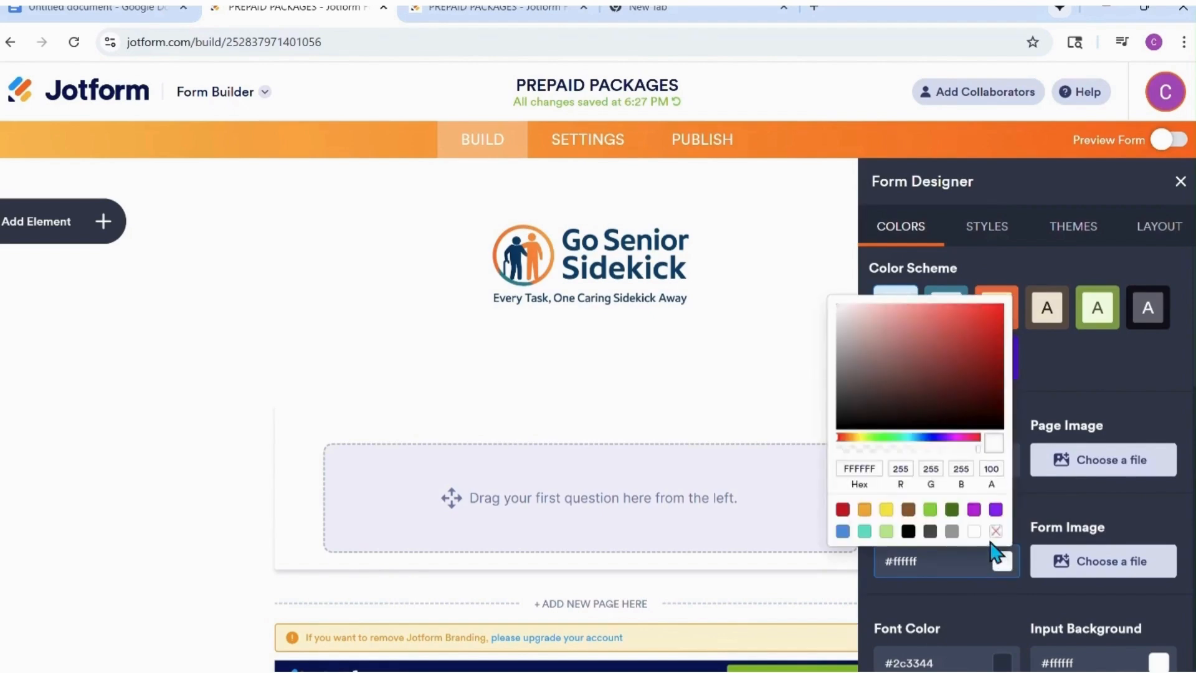
pyautogui.click(954, 625)
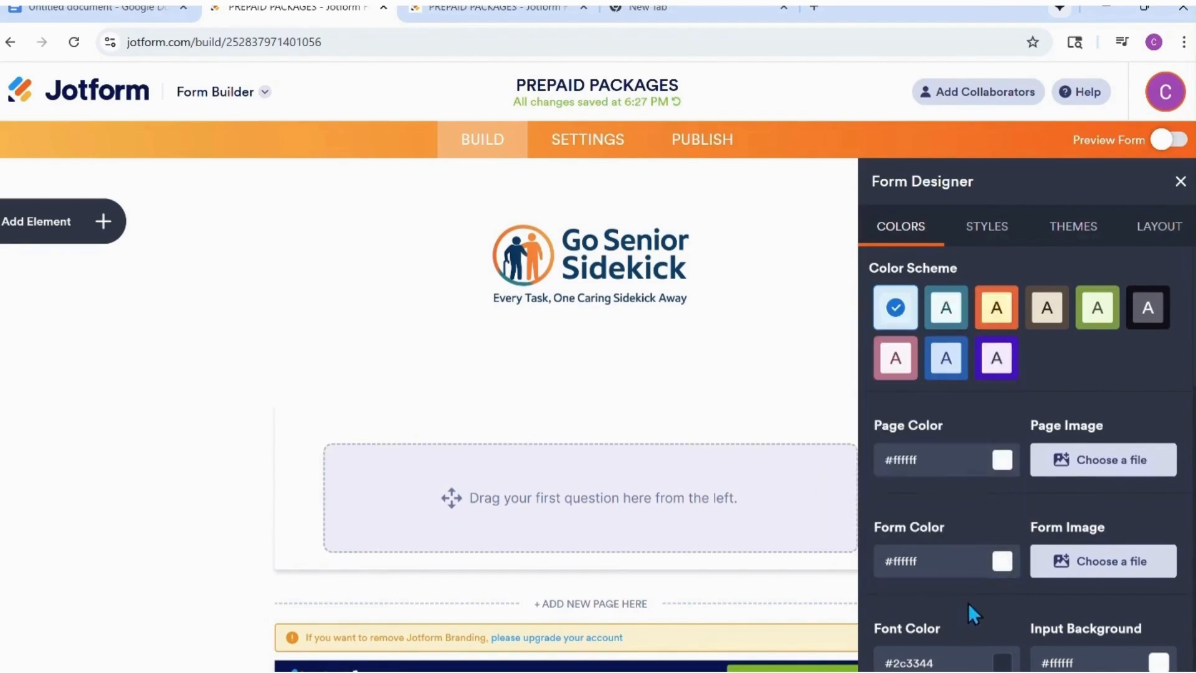
# Set the form's font color to black (#000000) and close the Form Designer.
pyautogui.click(1002, 664)
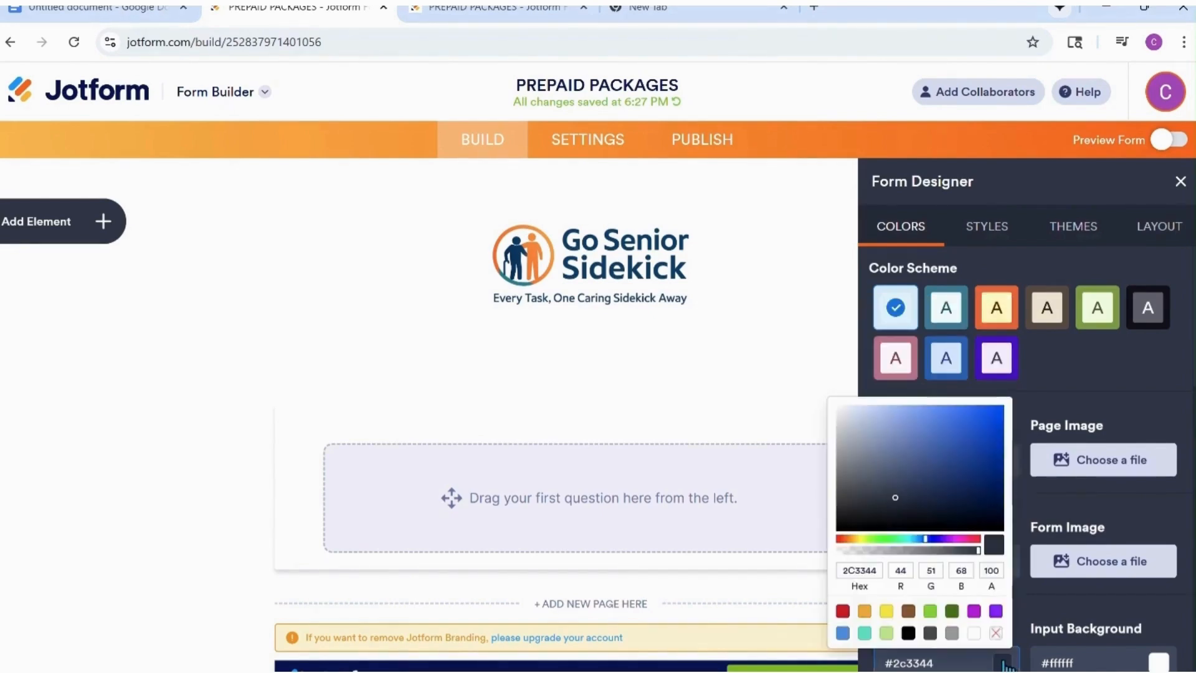
pyautogui.click(910, 634)
pyautogui.click(977, 667)
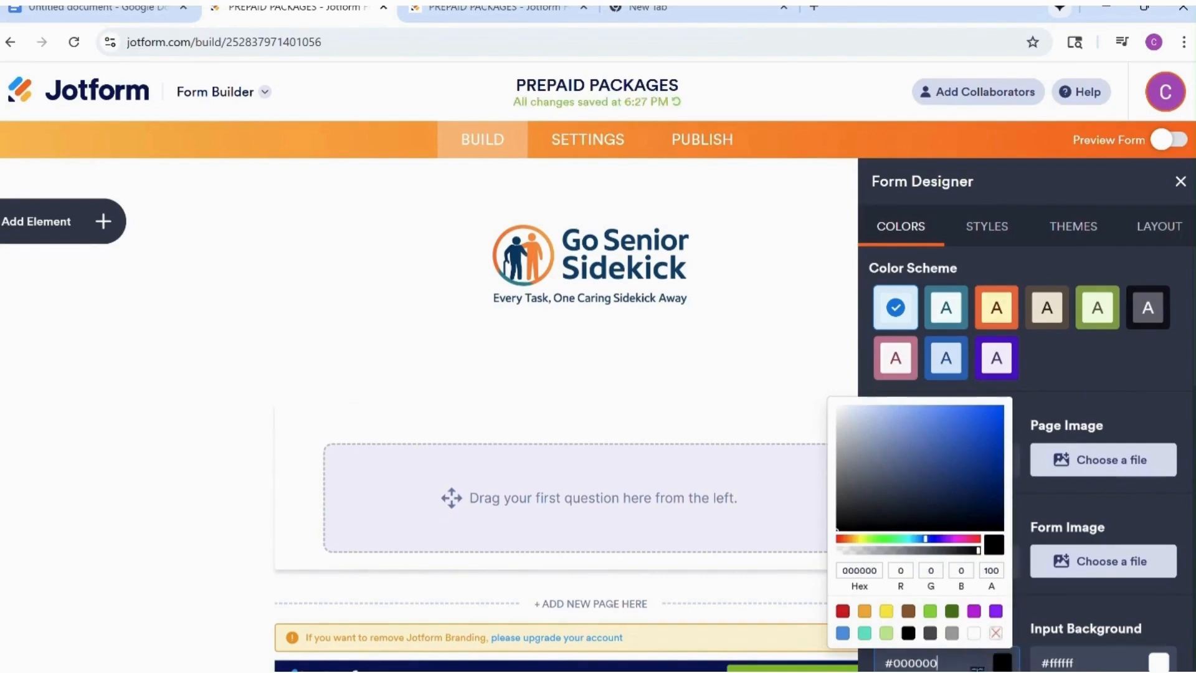
pyautogui.click(1039, 603)
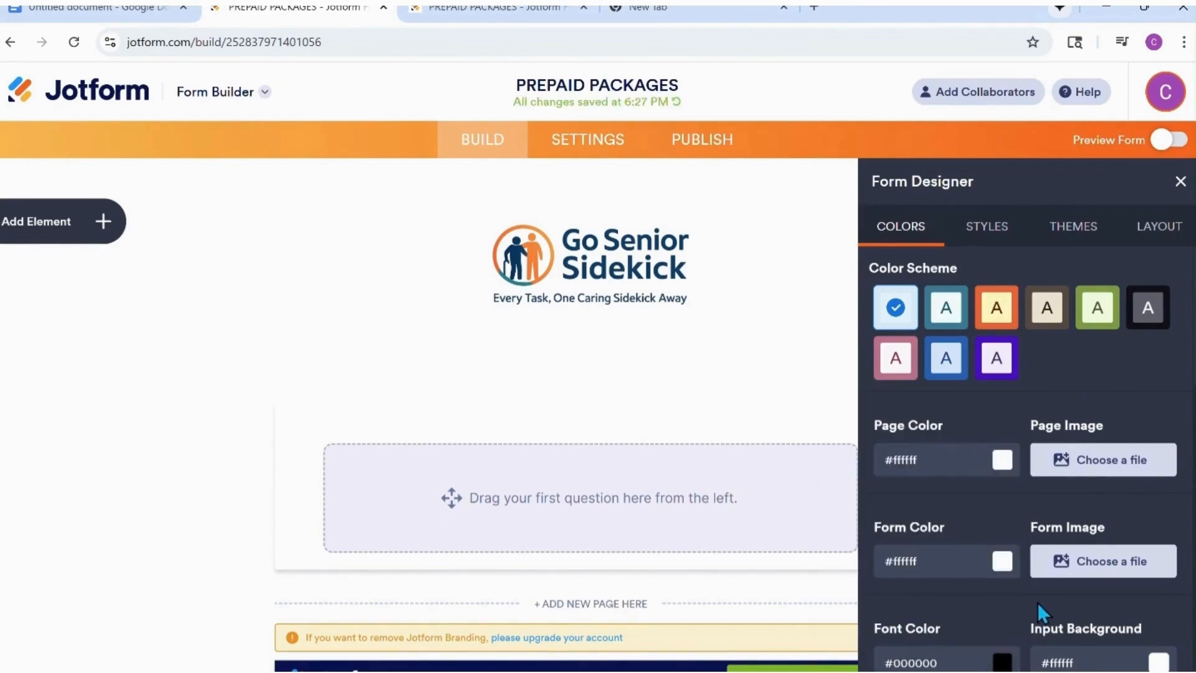
pyautogui.click(1181, 182)
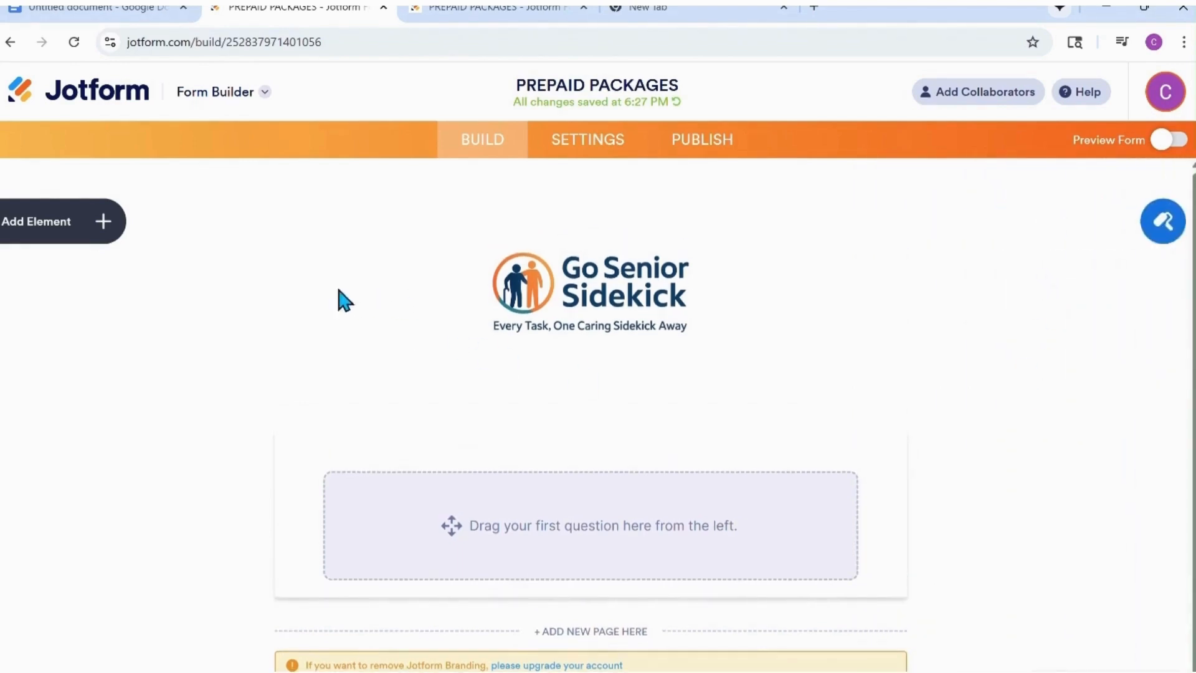
# Add a Heading element reading "PREPAID PACKAGES" with the subheader "Save More with Our Prepaid Service Packages".
pyautogui.click(101, 224)
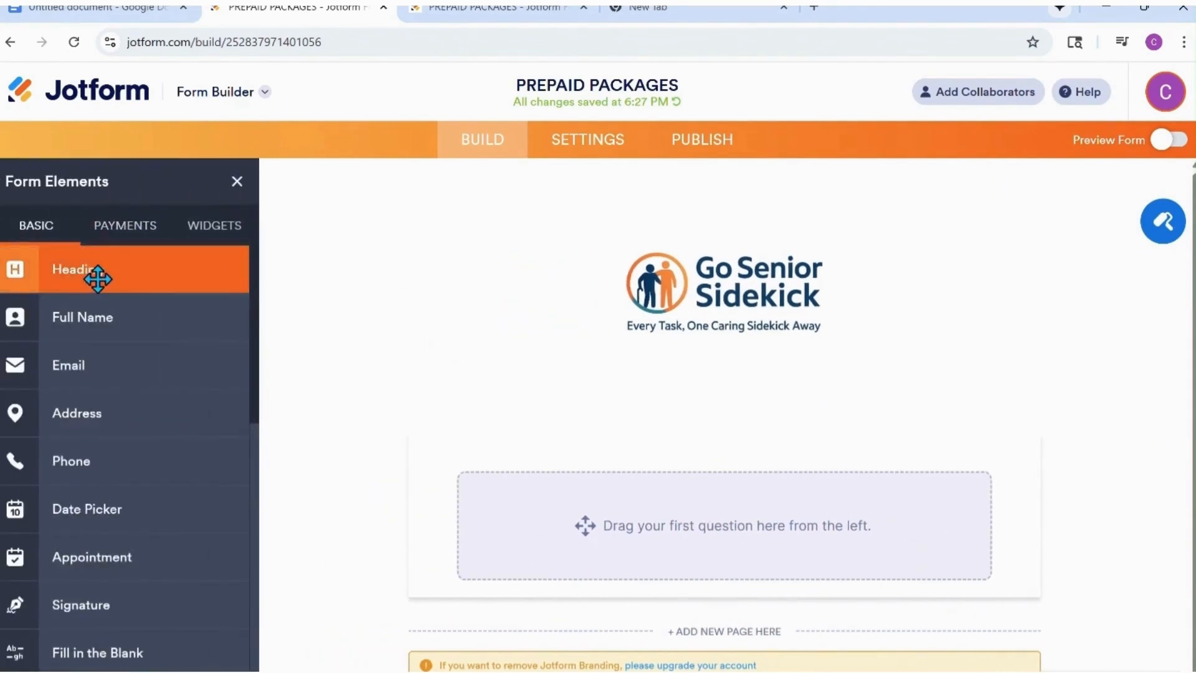
pyautogui.moveTo(97, 278); pyautogui.dragTo(581, 488)
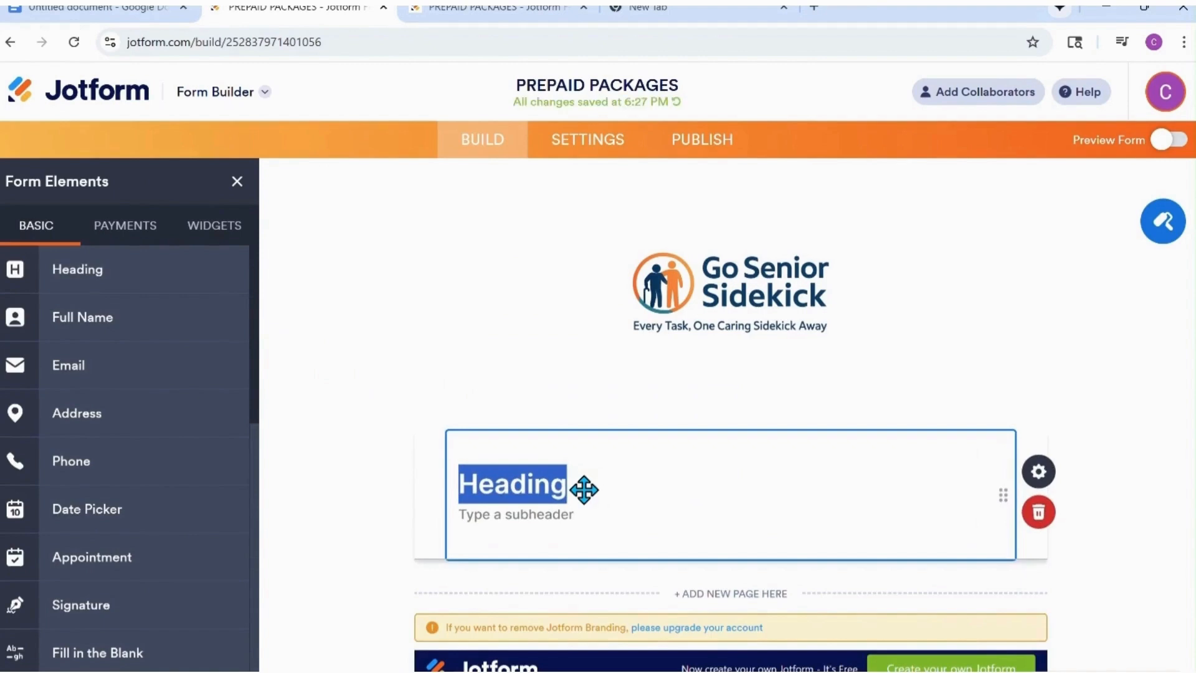
pyautogui.write('PREPAID PACKAGES')
pyautogui.click(464, 513)
pyautogui.rightClick(469, 518)
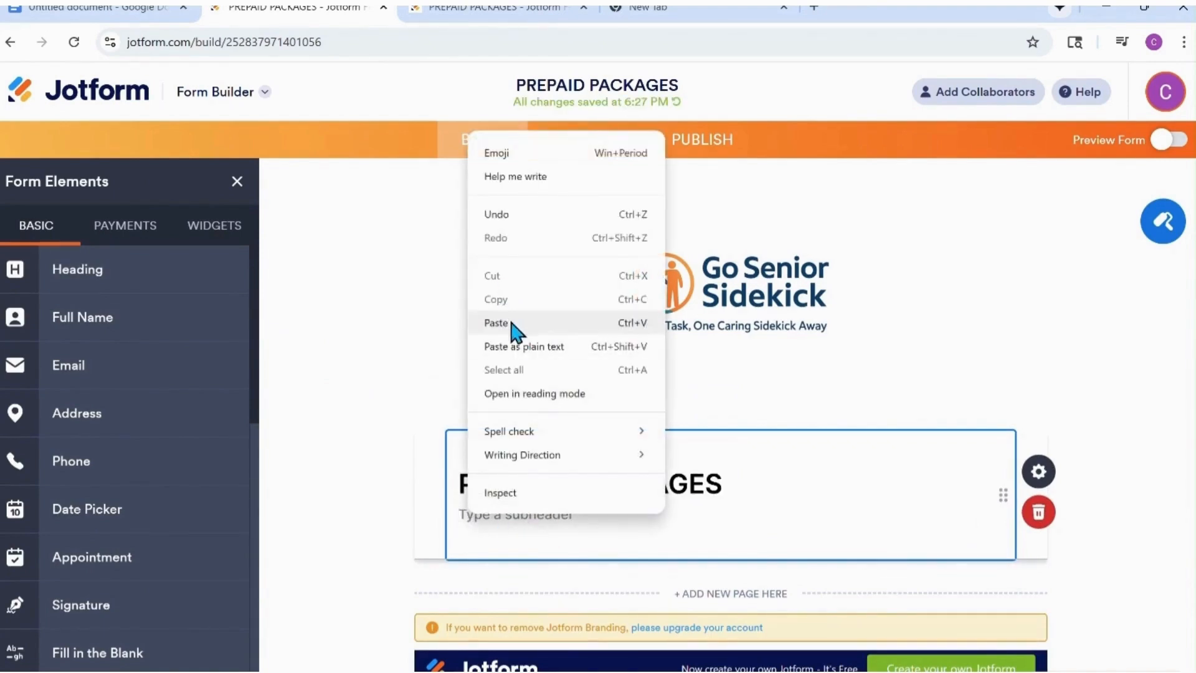
pyautogui.click(543, 325)
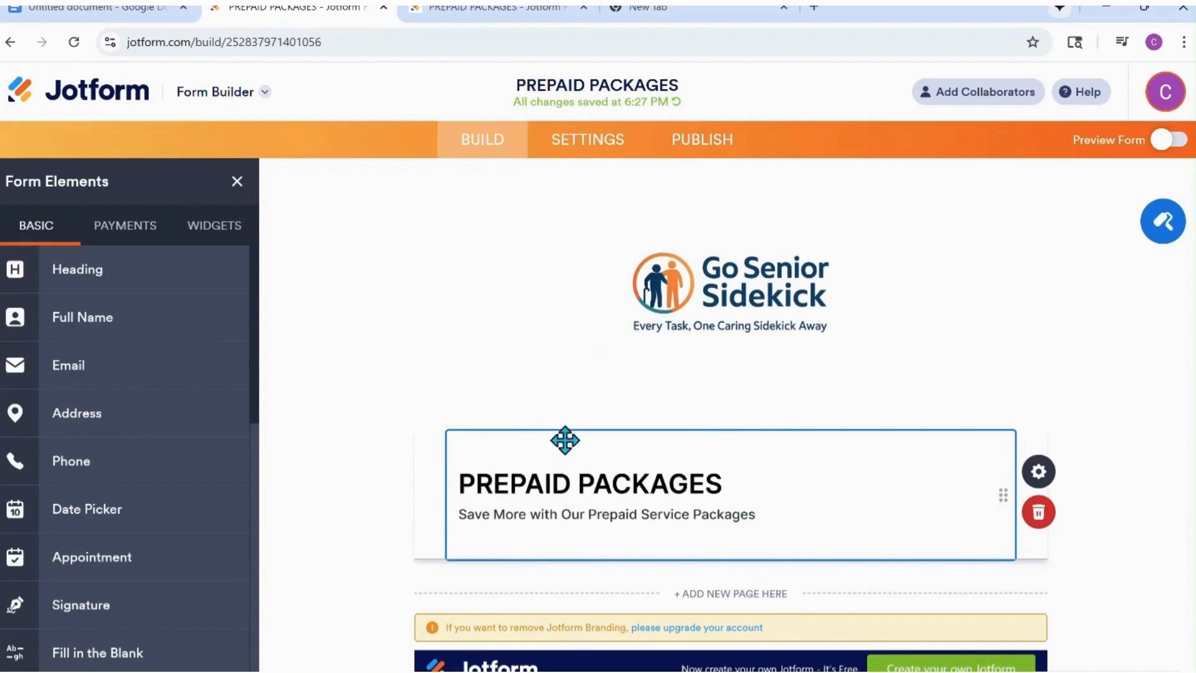
# Set the heading's size to Default and its text alignment to Center in the heading properties.
pyautogui.click(1040, 483)
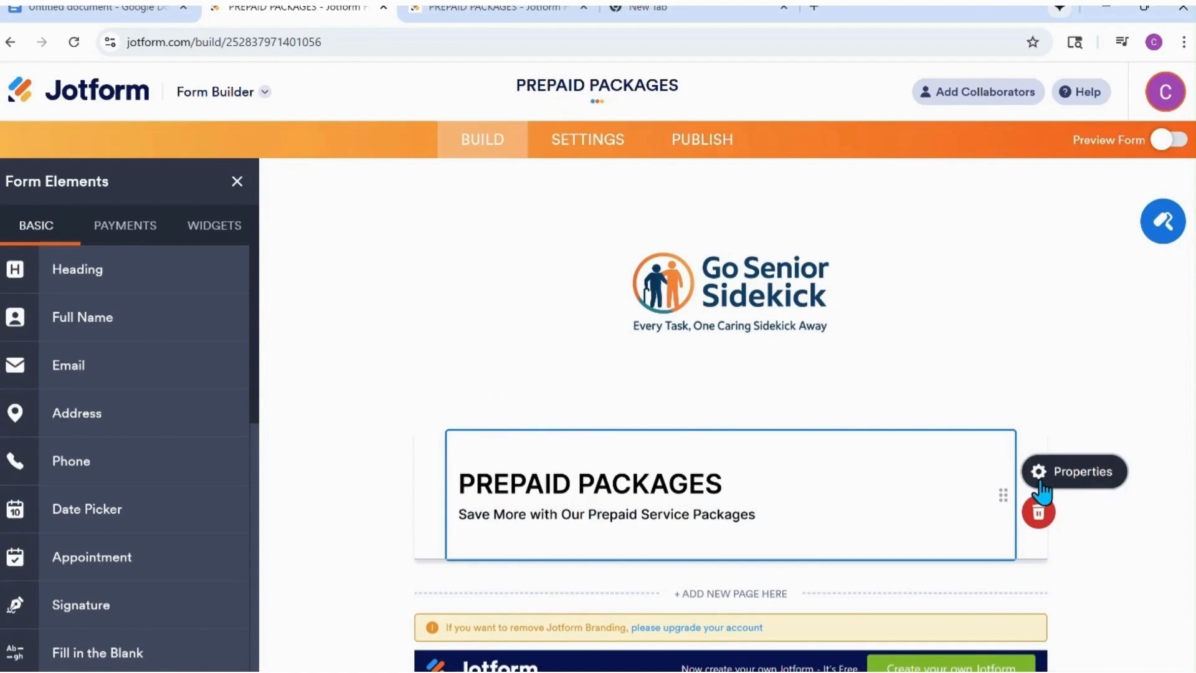
pyautogui.click(1035, 510)
pyautogui.click(907, 518)
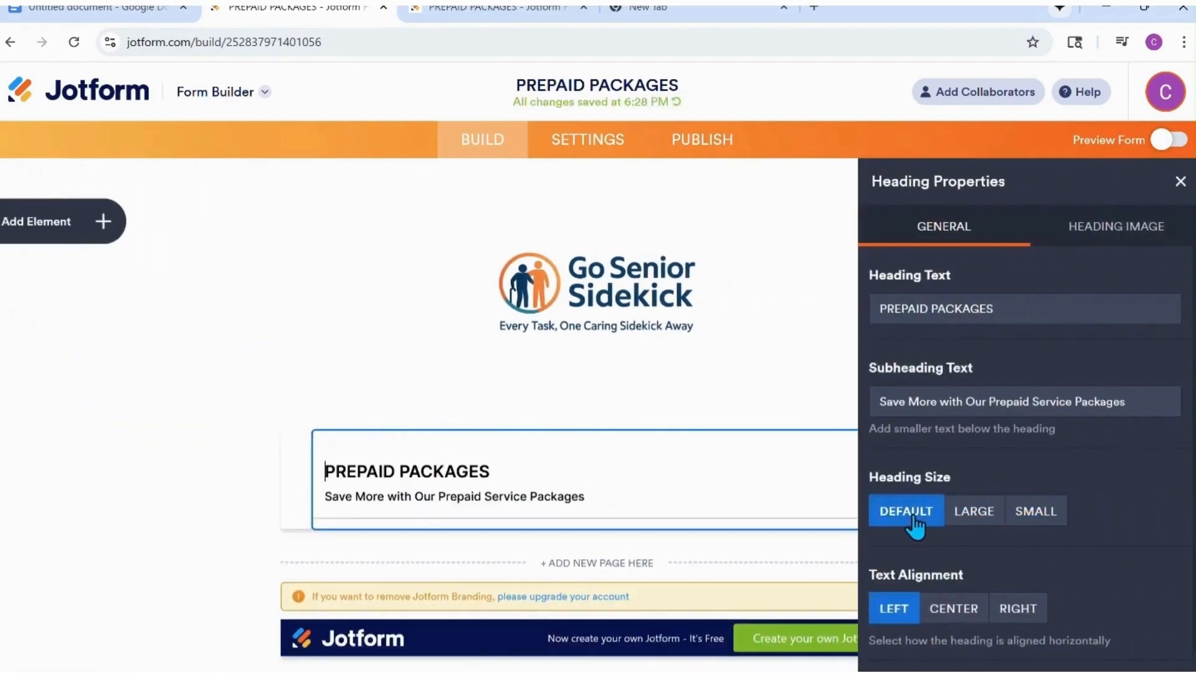
pyautogui.click(952, 611)
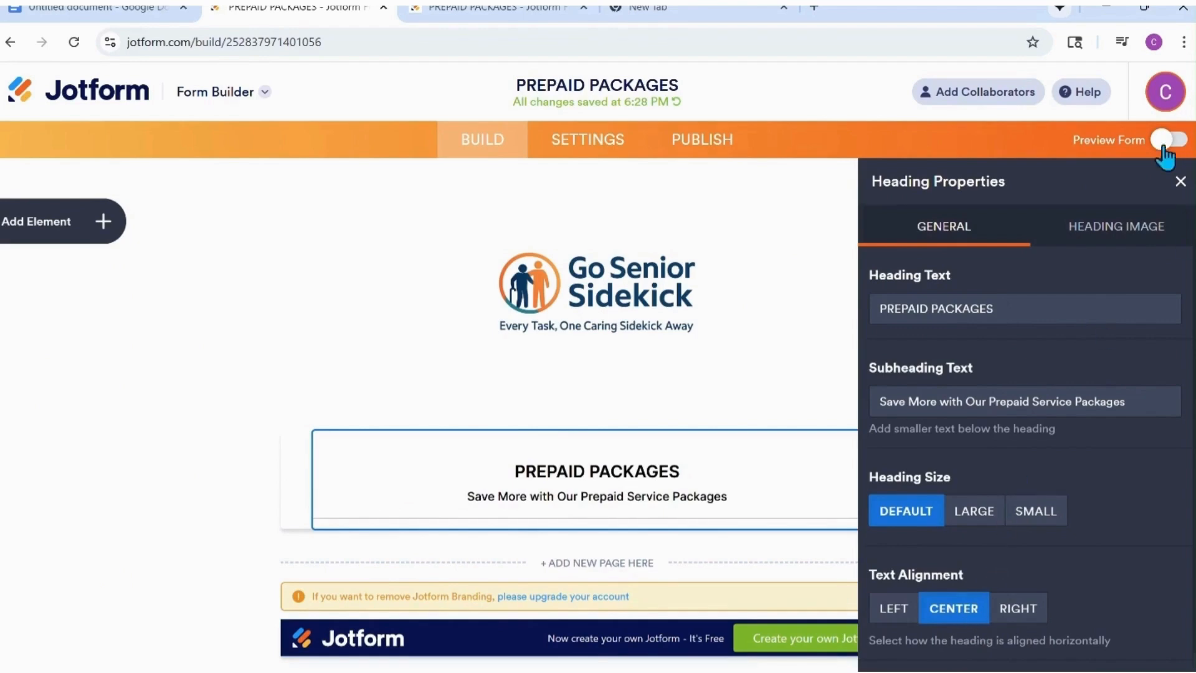
pyautogui.click(1179, 182)
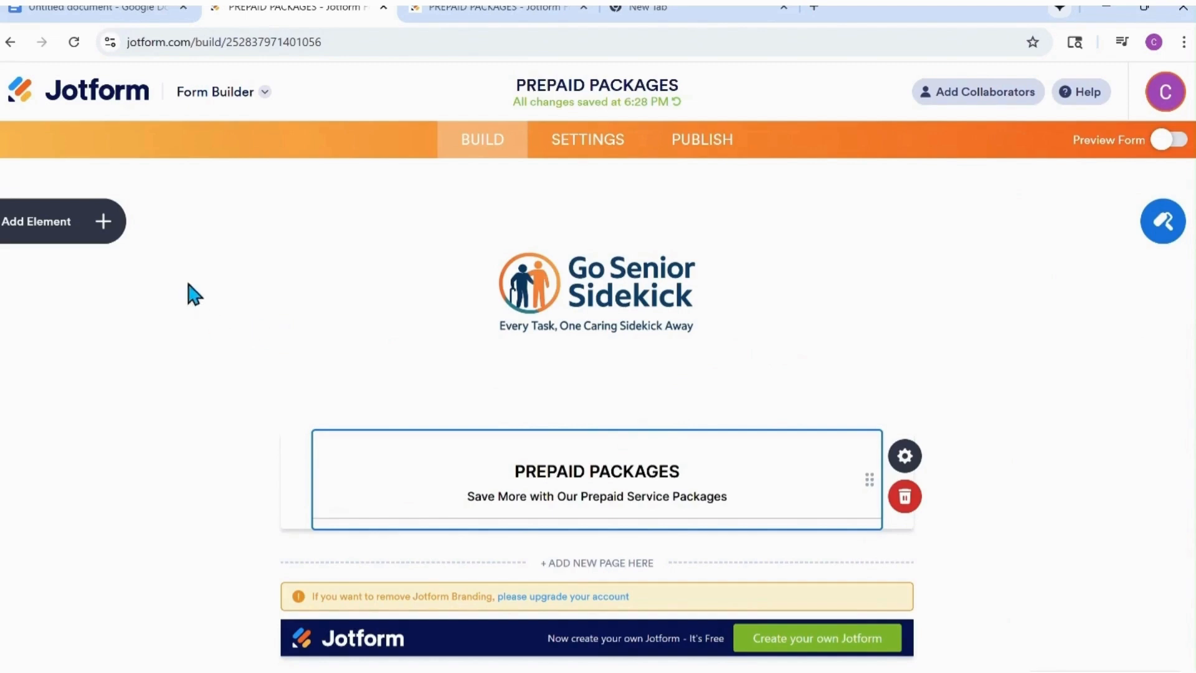
# Add a Paragraph element to the form directly below the PREPAID PACKAGES heading.
pyautogui.click(102, 225)
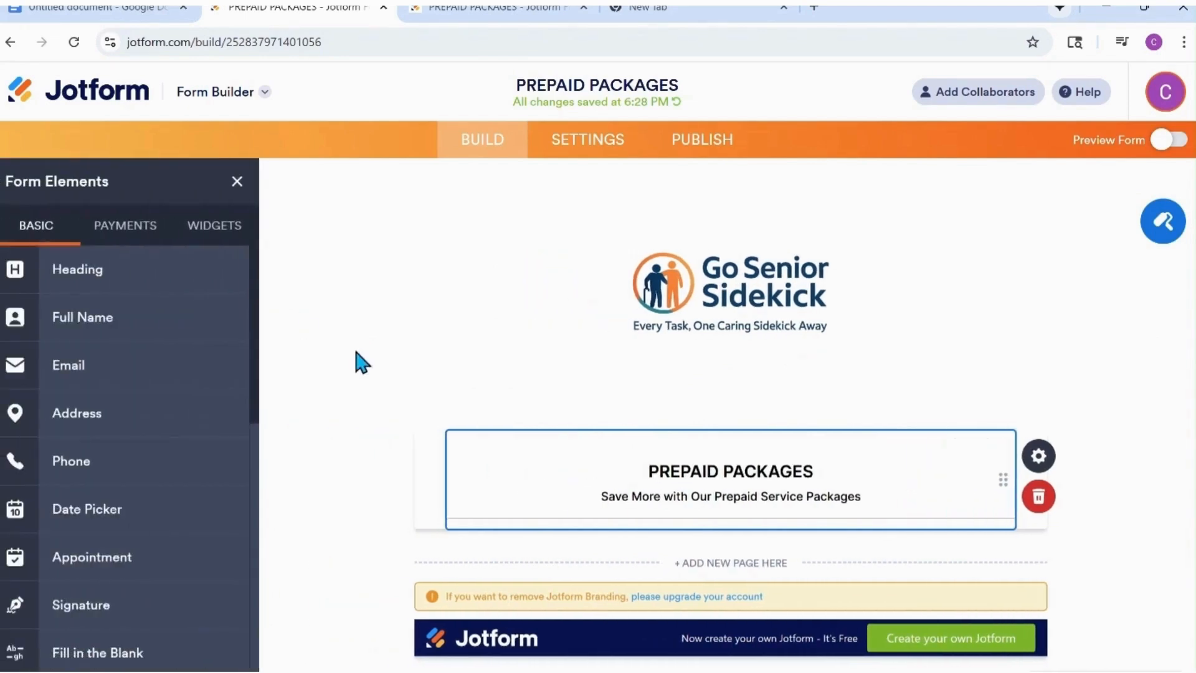
pyautogui.scroll(-3, 174, 374)
pyautogui.scroll(-3, 178, 394)
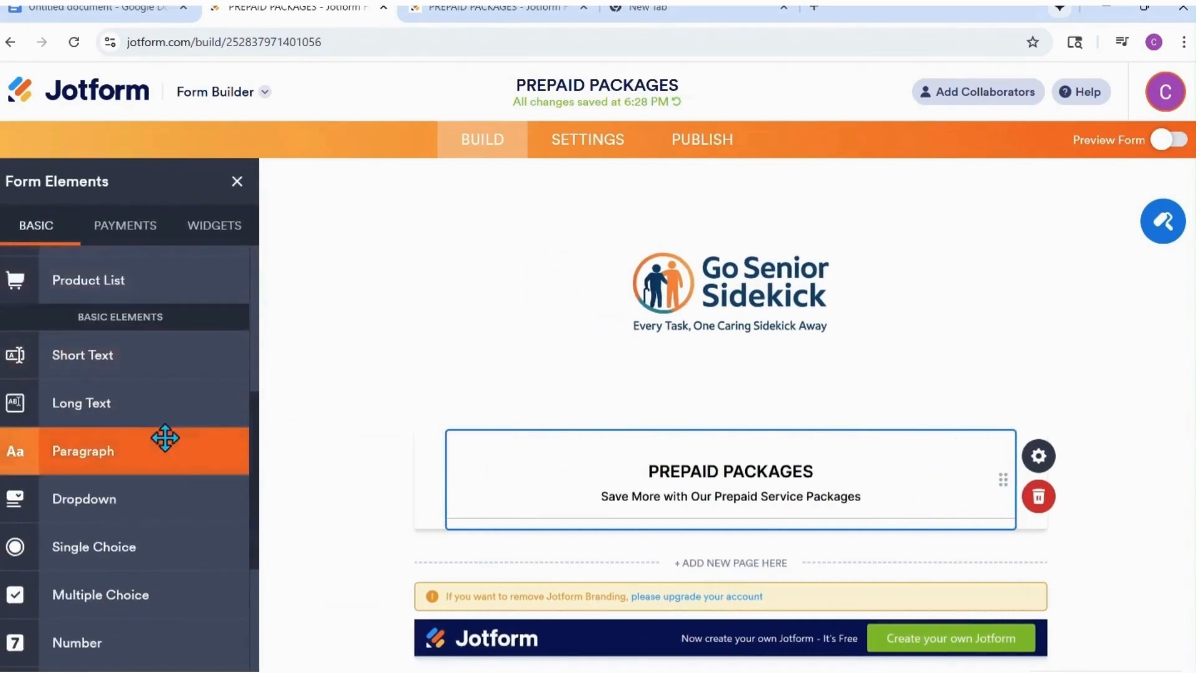
pyautogui.moveTo(123, 451)
pyautogui.mouseDown()
pyautogui.moveTo(590, 568)
pyautogui.moveTo(582, 597)
pyautogui.mouseUp()
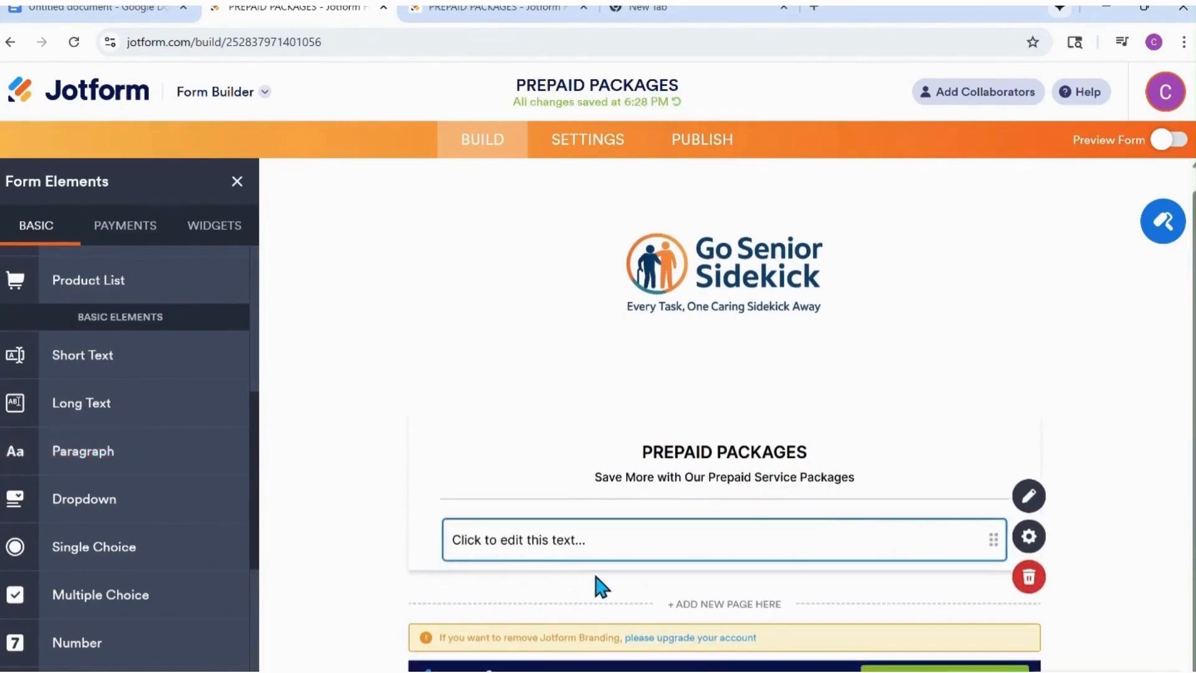
# Paste the copied package description, beginning "Our prepaid options make it easier to plan ahead", into the new paragraph.
pyautogui.click(1029, 498)
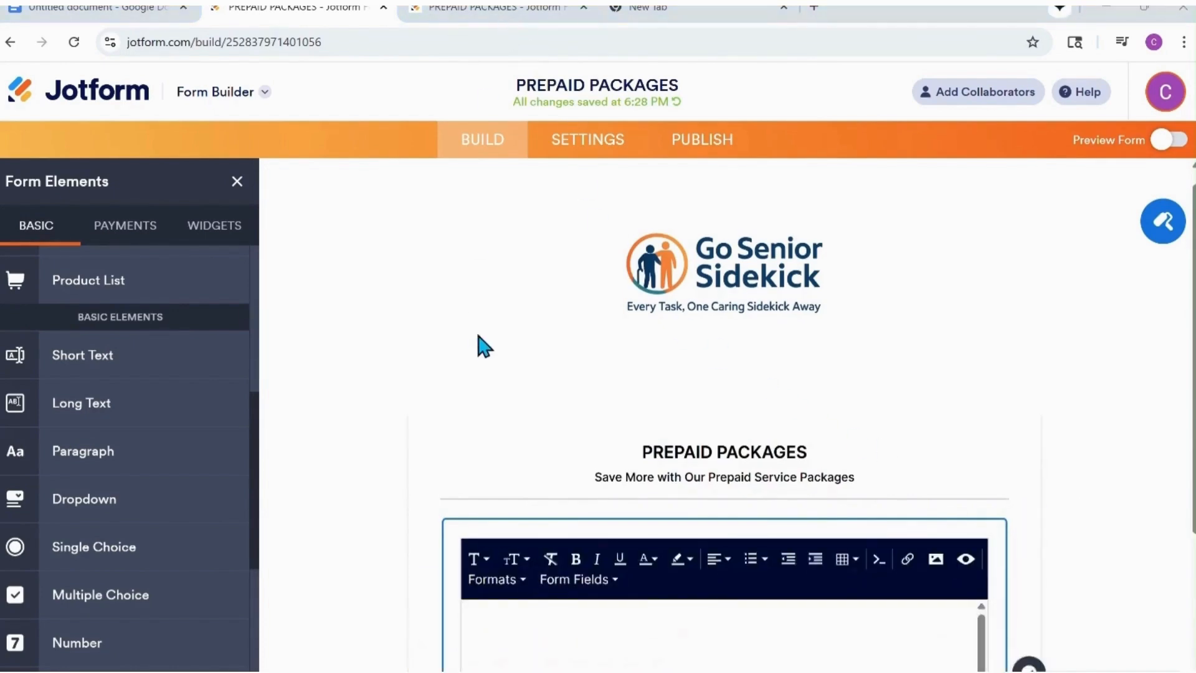
pyautogui.scroll(-5, 480, 342)
pyautogui.rightClick(537, 325)
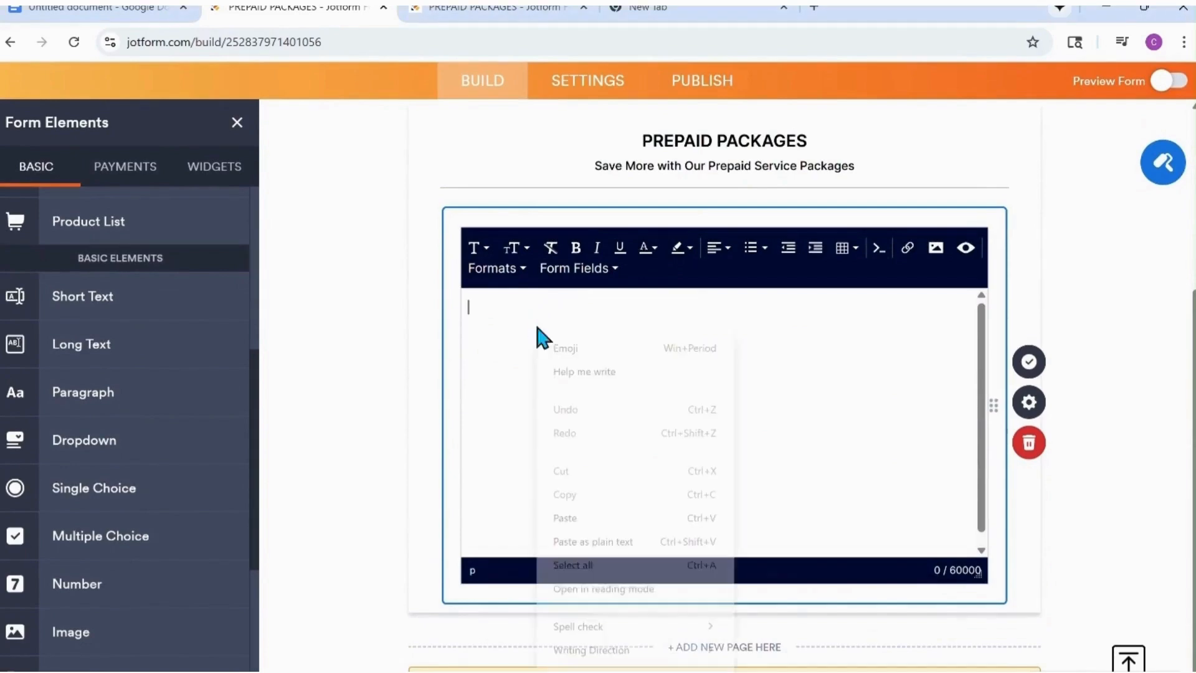
pyautogui.click(587, 520)
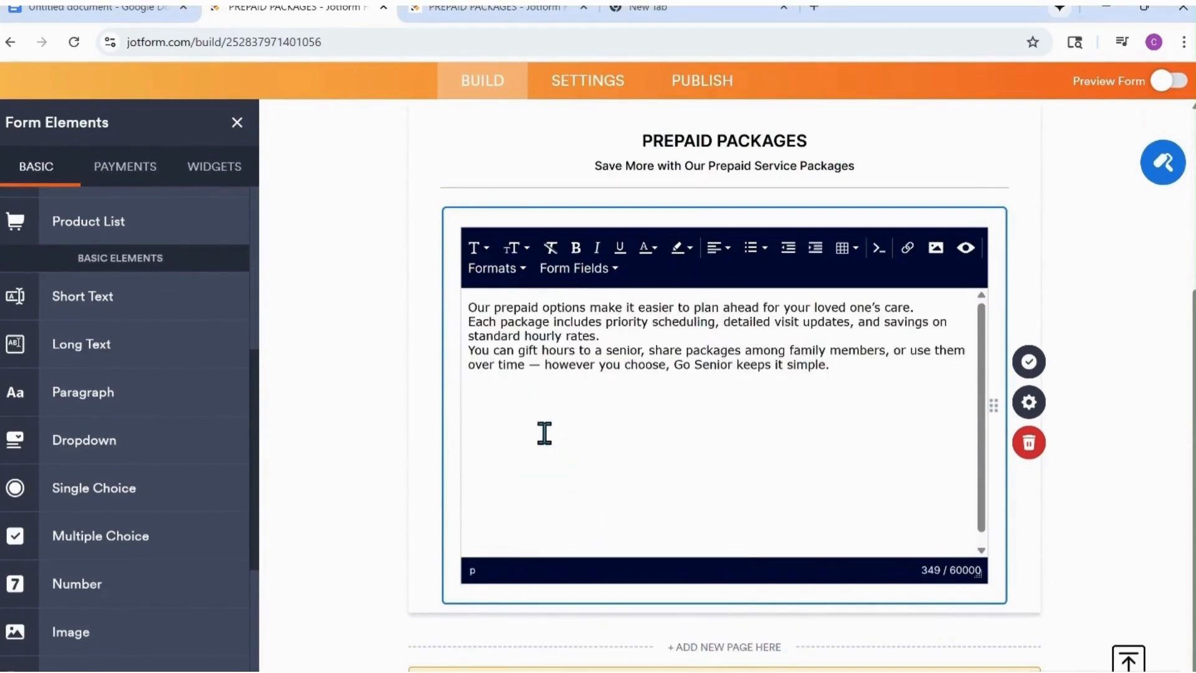
# Finish editing the paragraph and add a Dropdown element below it, pasting the label "PACKAGE OPTIONS".
pyautogui.click(1029, 361)
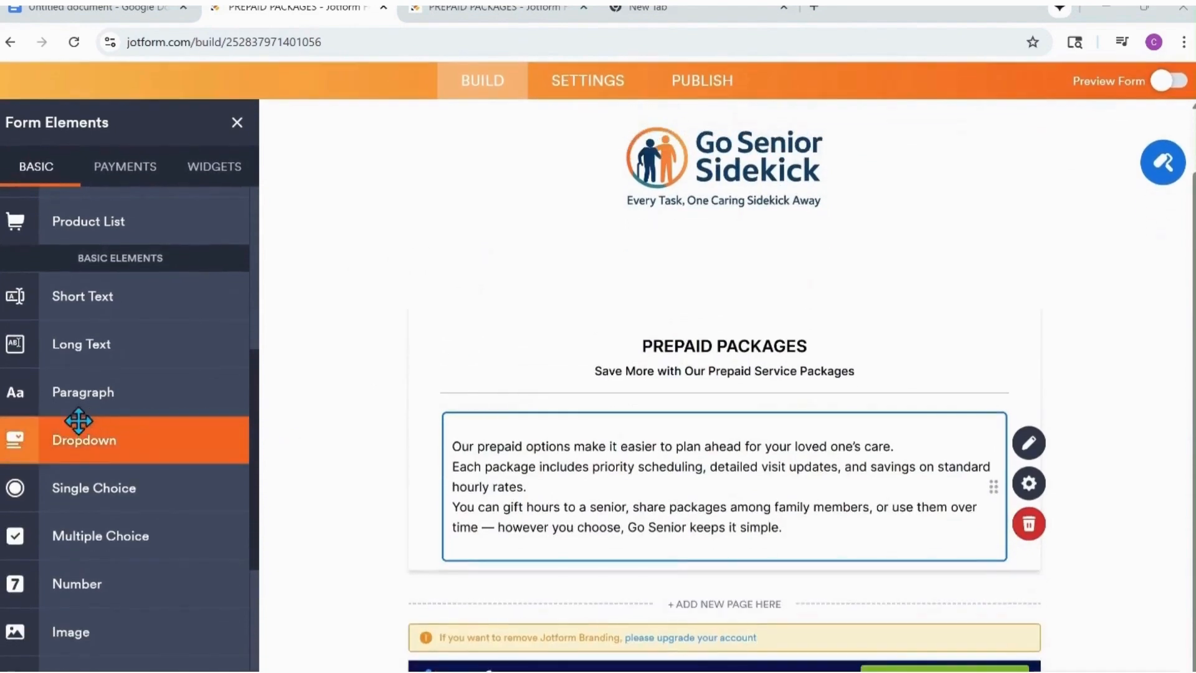
pyautogui.moveTo(78, 421); pyautogui.dragTo(566, 617)
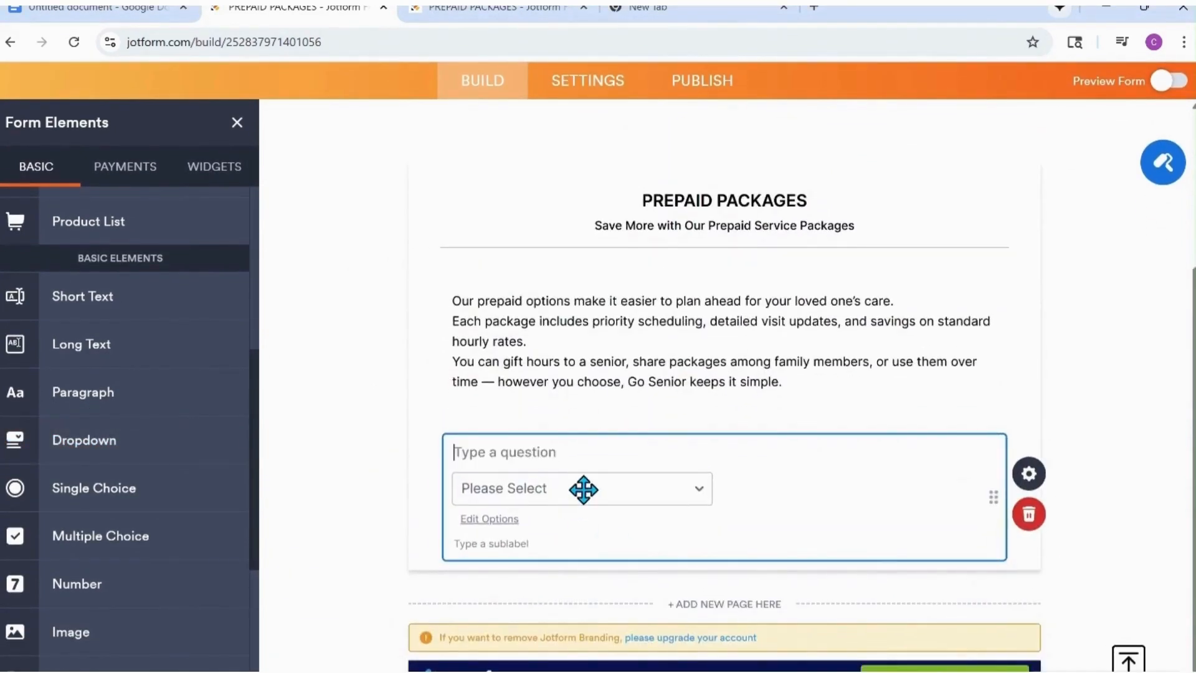
pyautogui.write('💰 PACKAGE OPTIONS')
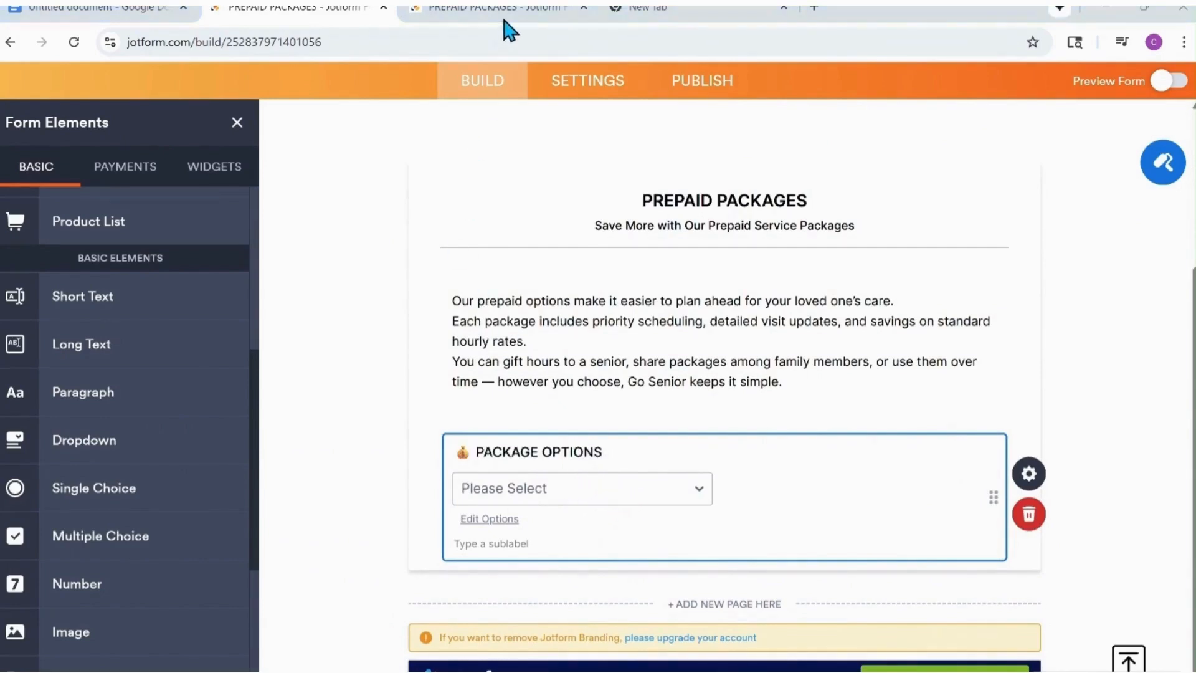
# Paste the copied package list, from Essential Care Package to Doorstep Express Package, as the PACKAGE OPTIONS dropdown's options and check it.
pyautogui.click(1028, 474)
pyautogui.click(1029, 168)
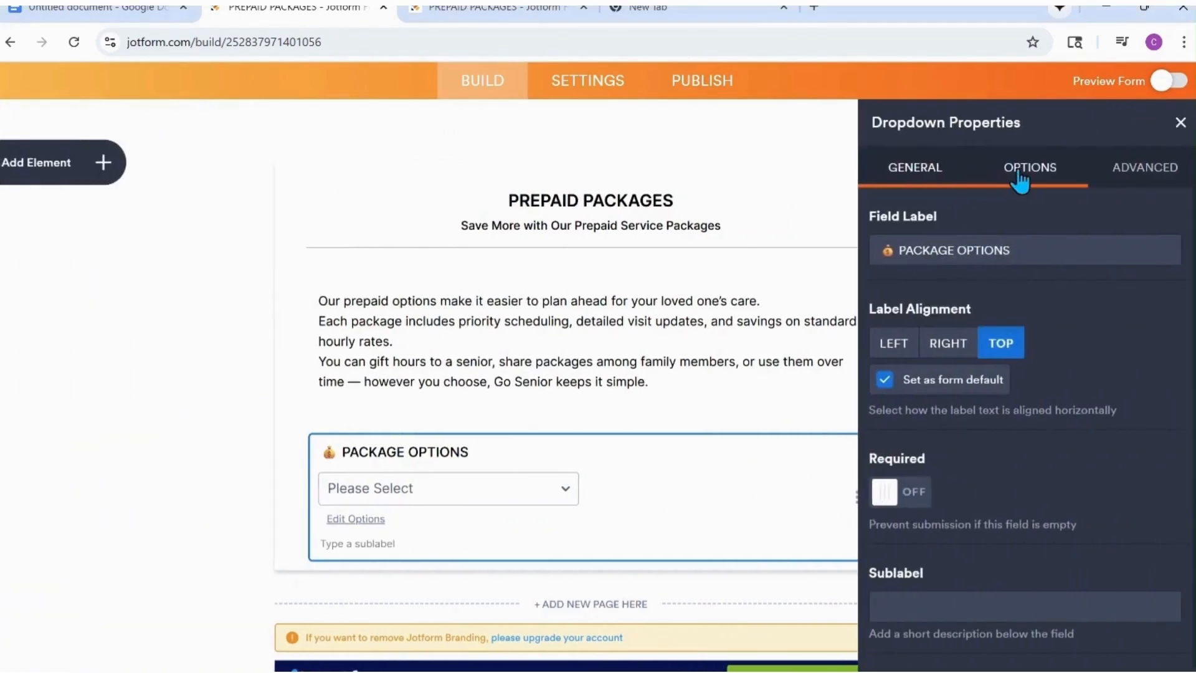
pyautogui.rightClick(914, 389)
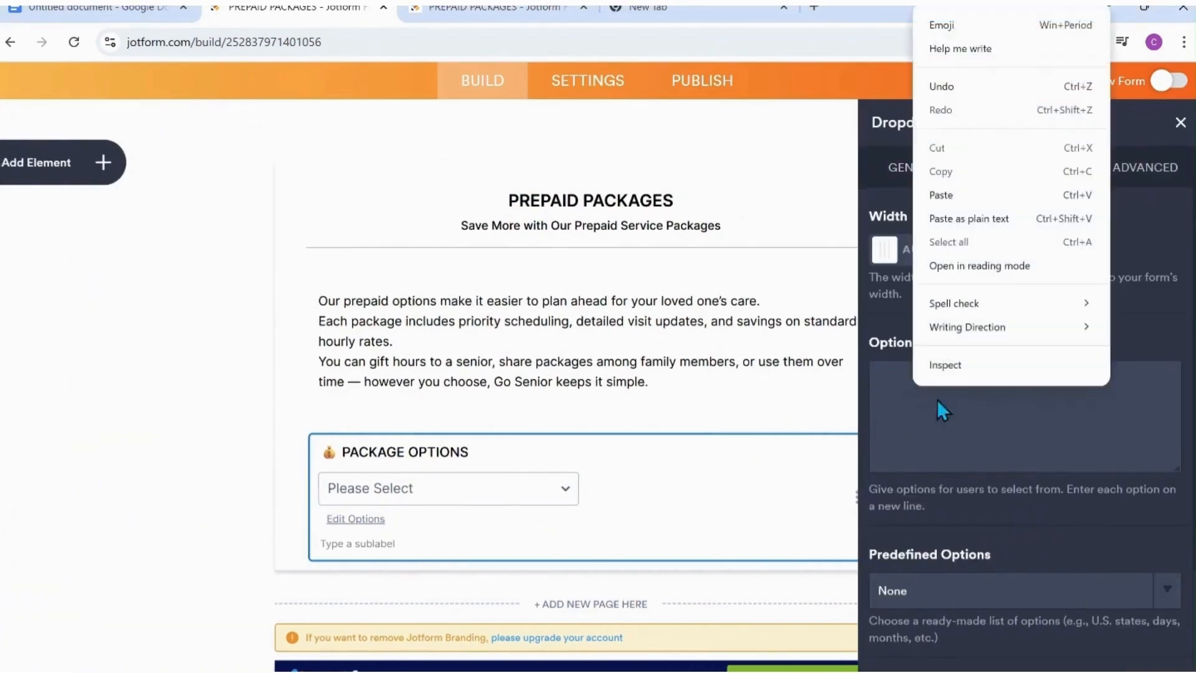
pyautogui.click(945, 193)
pyautogui.scroll(5, 1004, 413)
pyautogui.scroll(-6, 1004, 413)
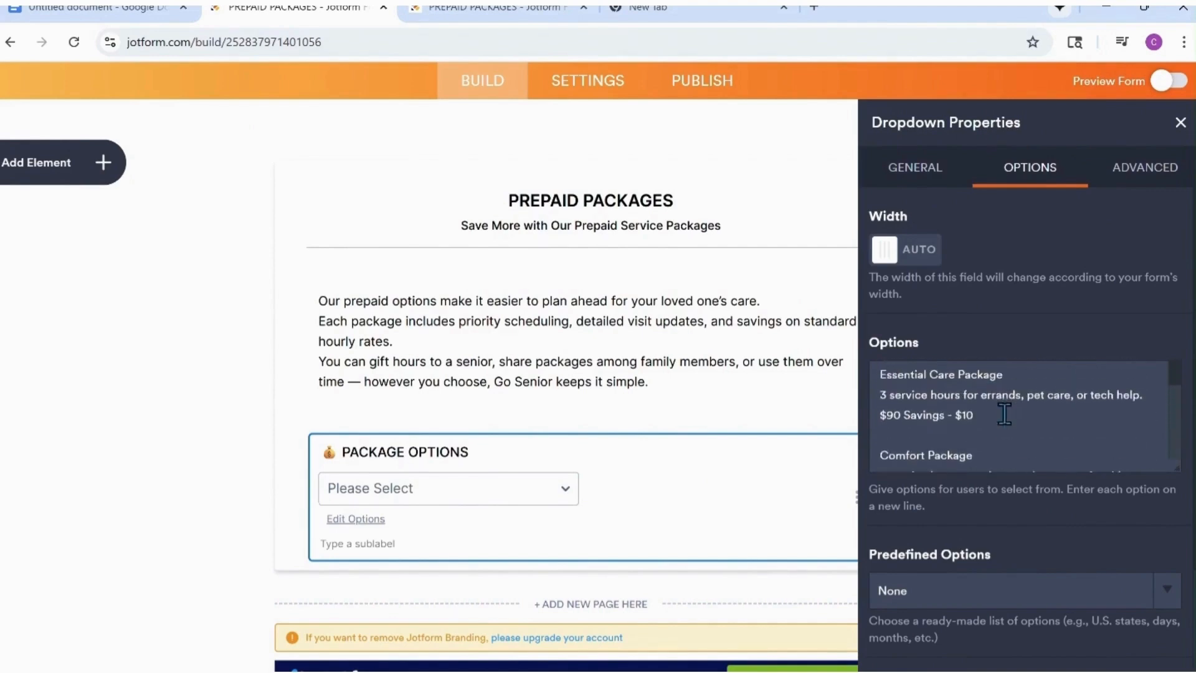
pyautogui.scroll(-2, 1004, 414)
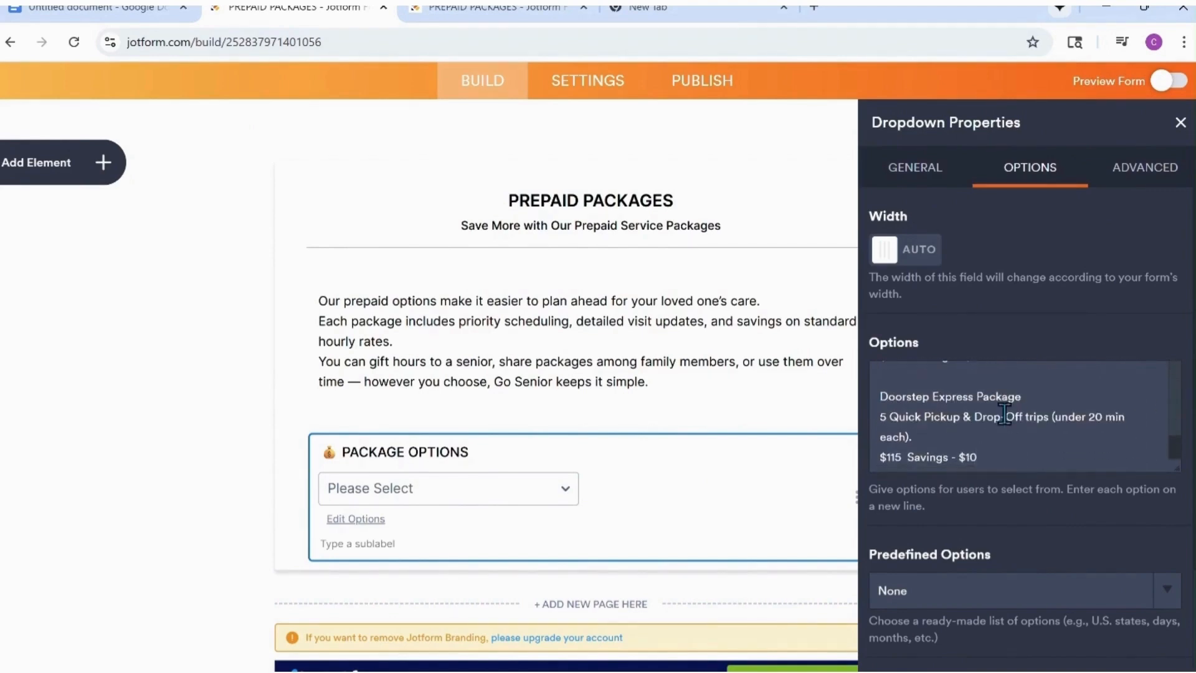
pyautogui.scroll(-1, 1004, 415)
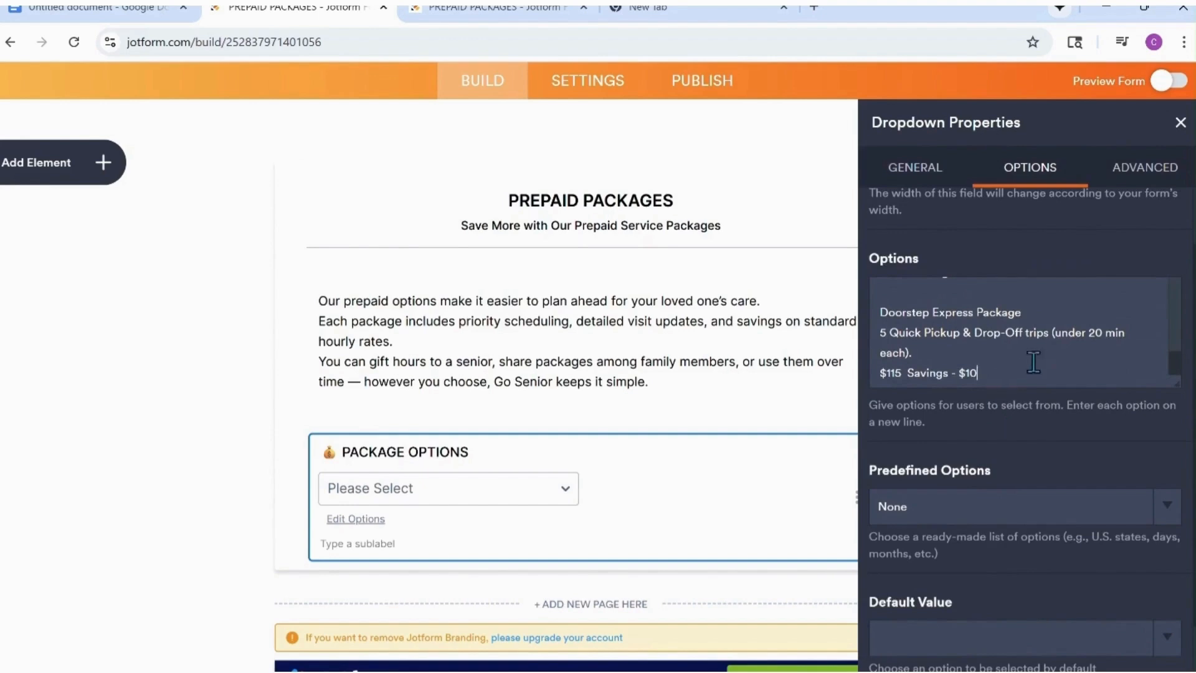
pyautogui.scroll(8, 1031, 359)
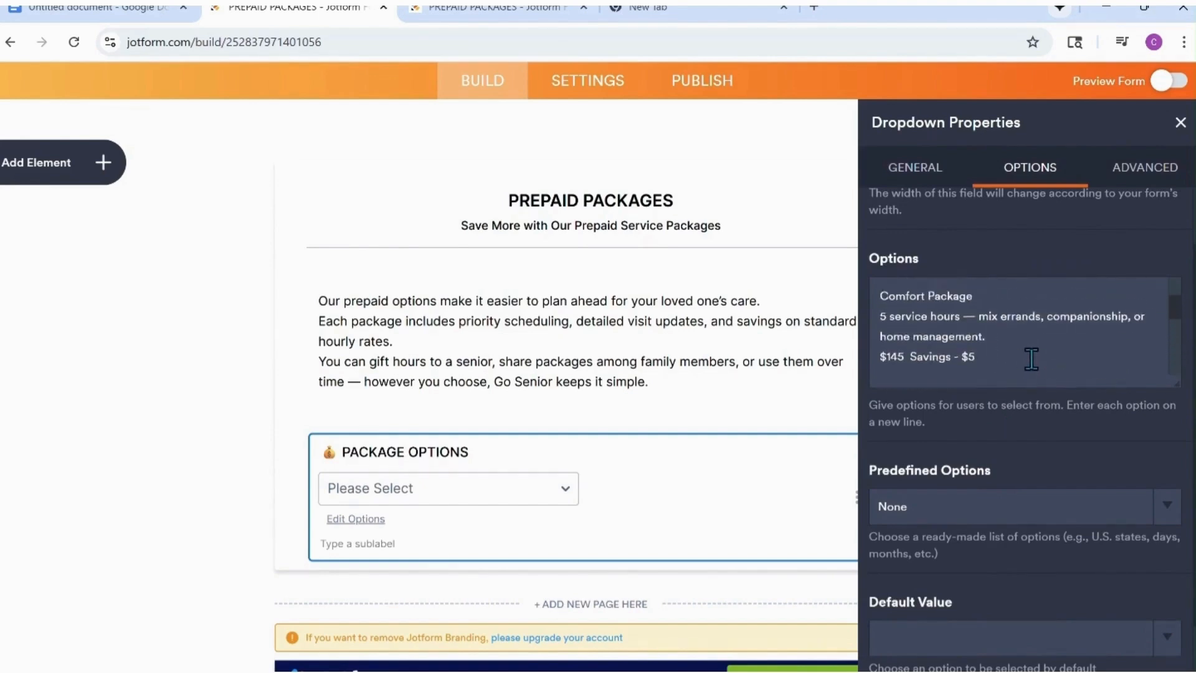
# Enable calculation values for the dropdown and assign 90 to the "$90 Savings - $10" option.
pyautogui.scroll(-3, 948, 416)
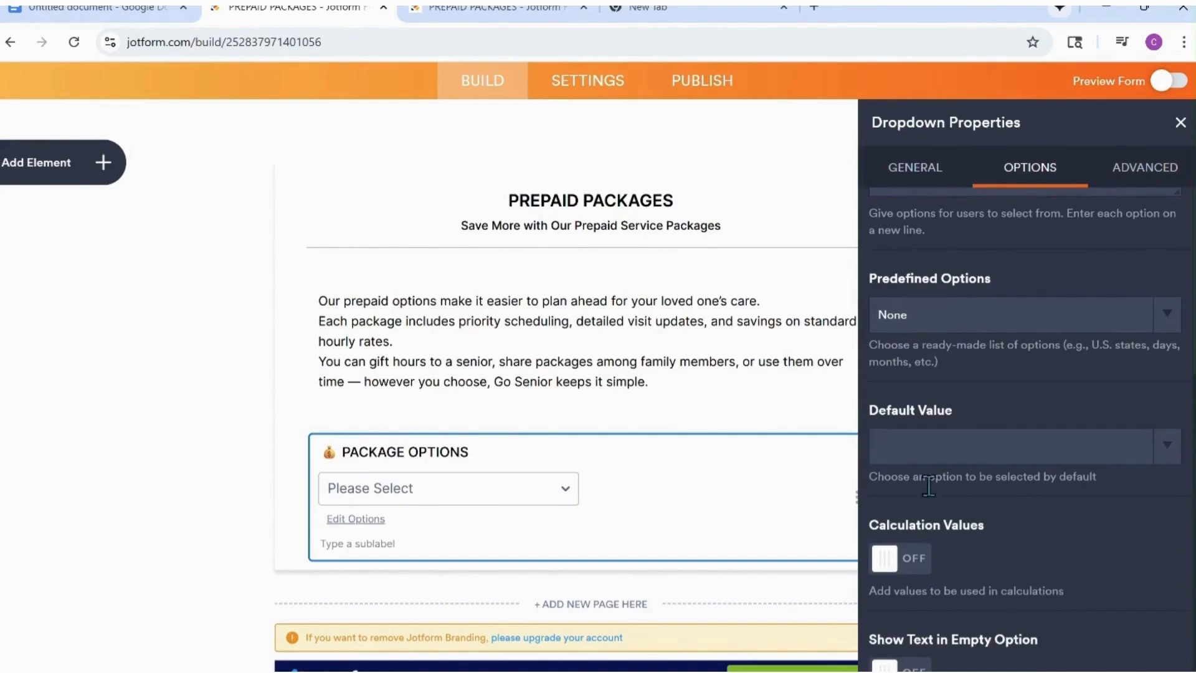
pyautogui.click(885, 561)
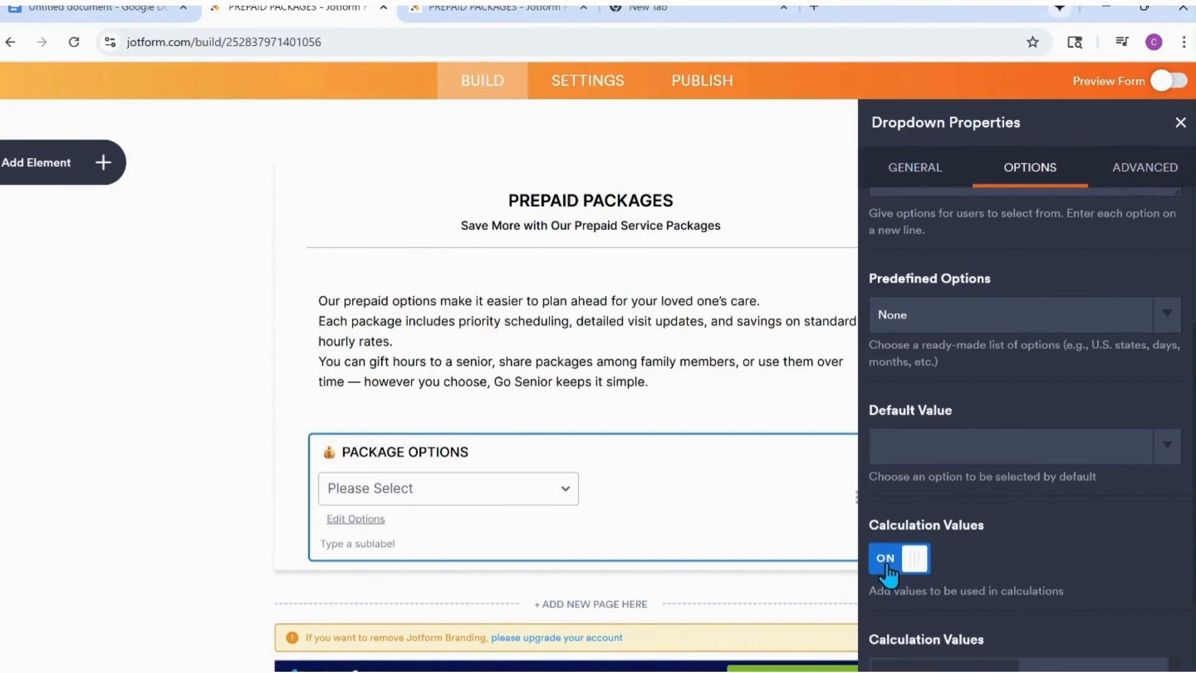
pyautogui.scroll(-5, 979, 401)
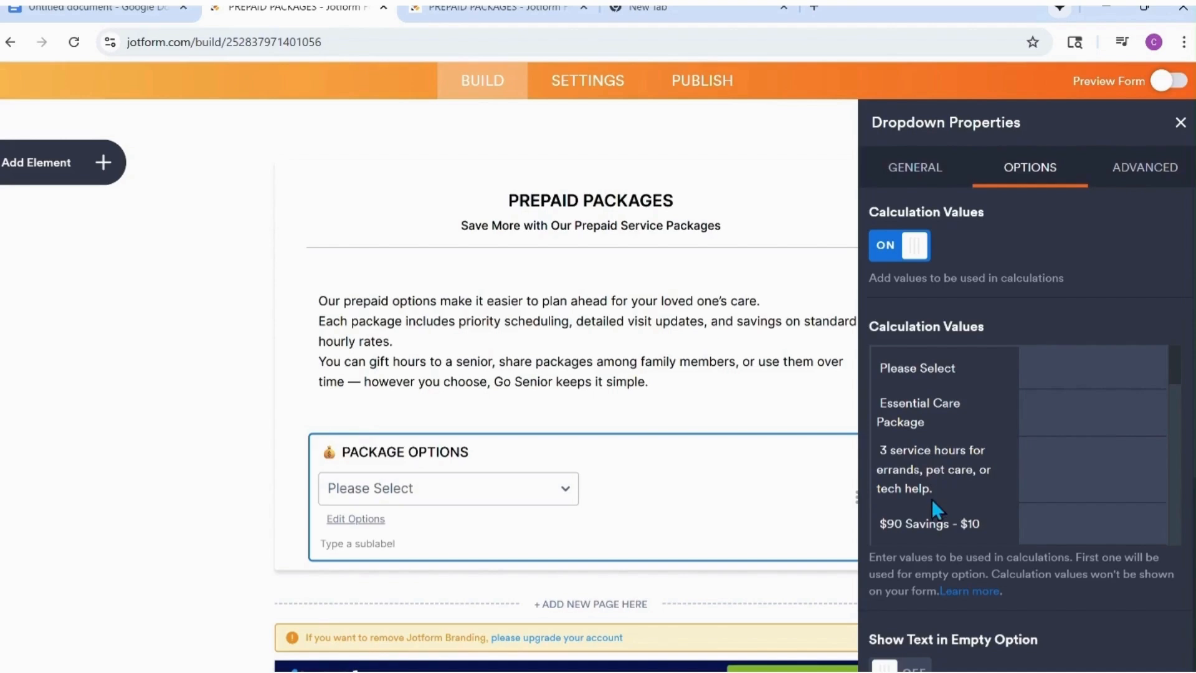
pyautogui.scroll(-2, 932, 501)
pyautogui.scroll(5, 932, 473)
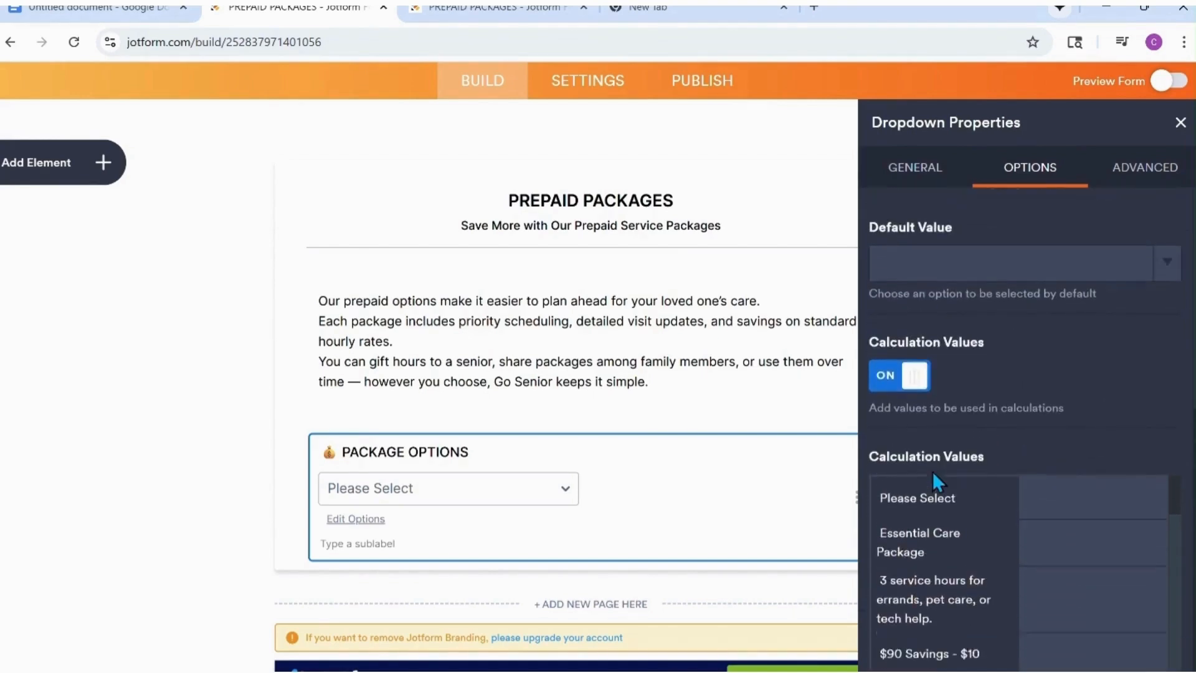
pyautogui.scroll(-1, 932, 472)
pyautogui.scroll(-2, 1043, 548)
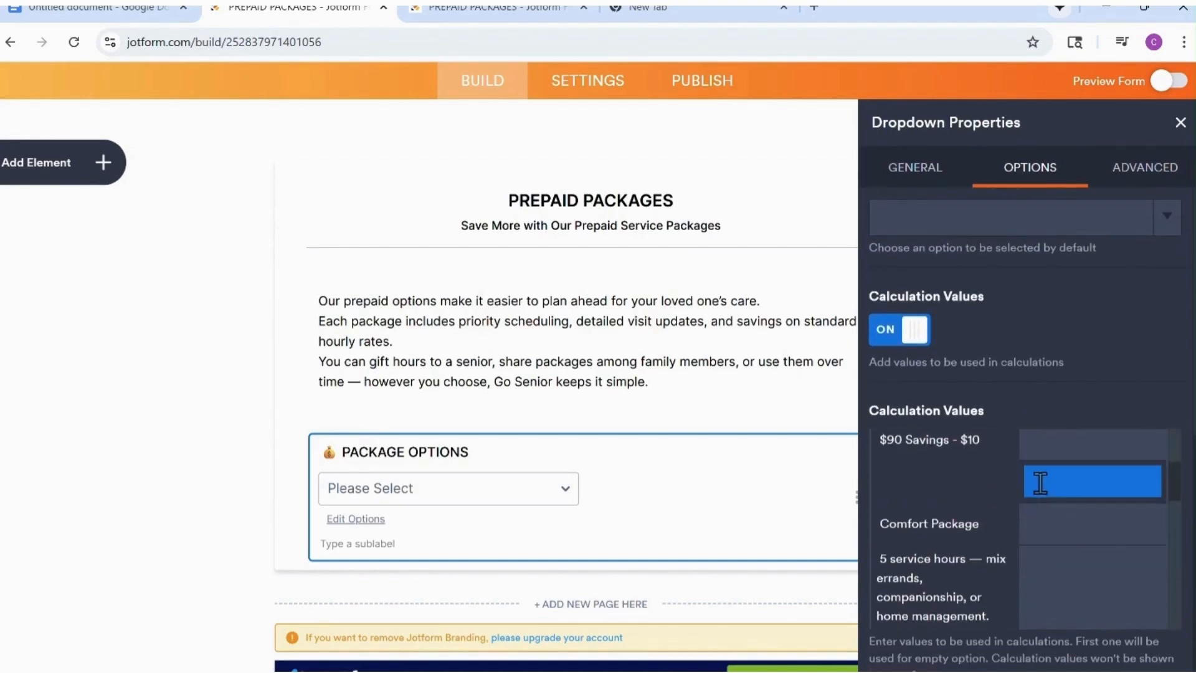
pyautogui.scroll(1, 1040, 481)
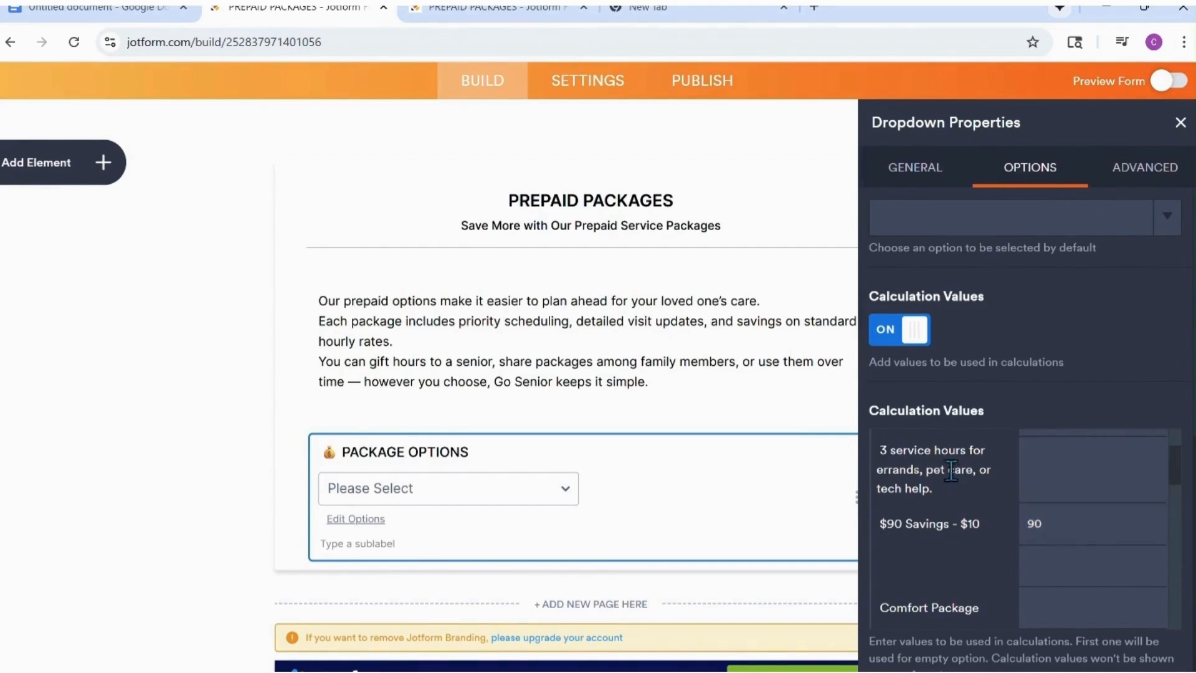
# Set the calculation value to 90 for the Essential Care Package name and its "3 service hours" description option.
pyautogui.scroll(1, 953, 498)
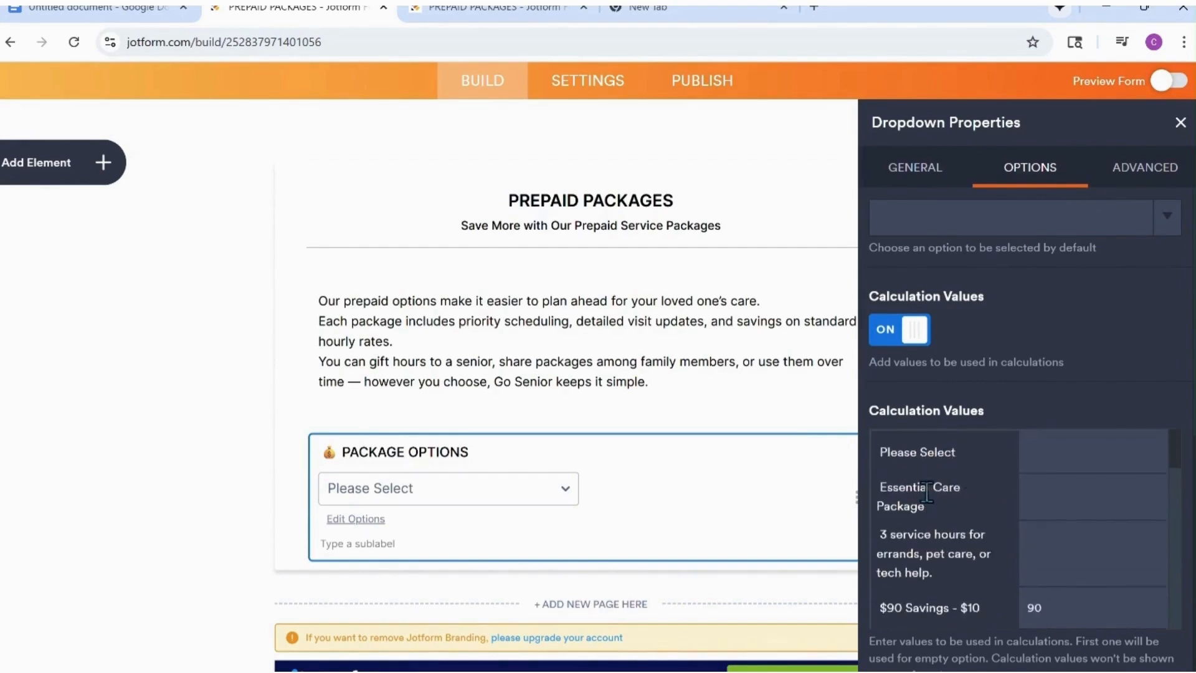
pyautogui.click(1044, 548)
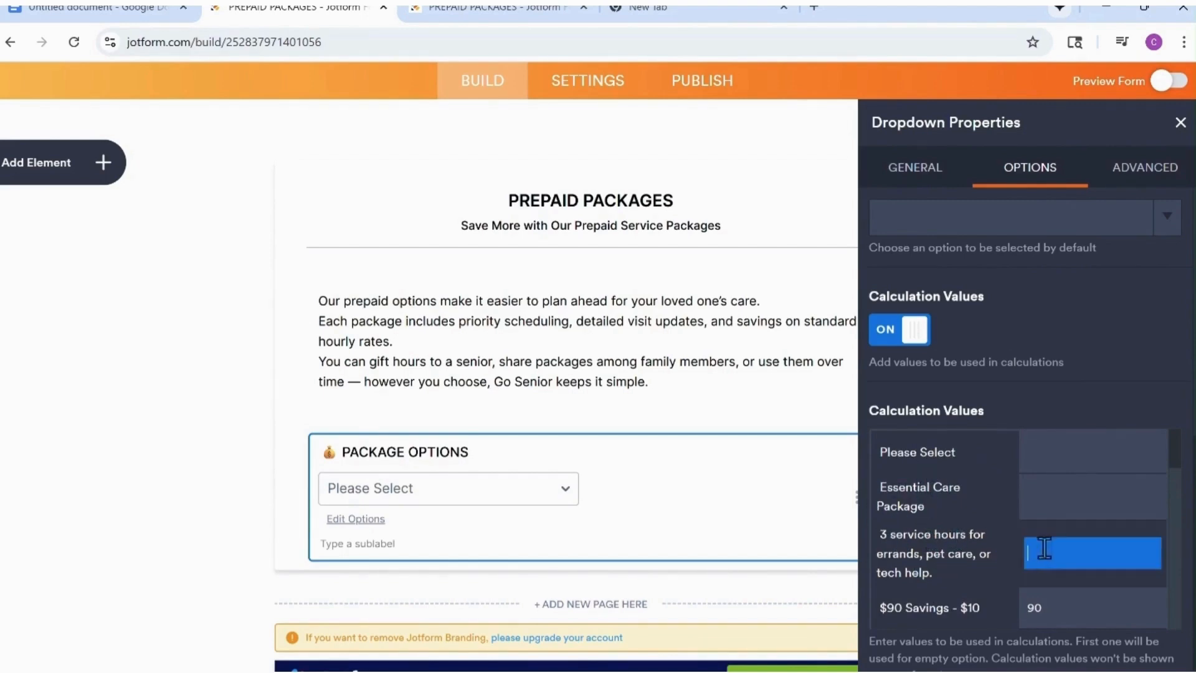
pyautogui.click(1052, 496)
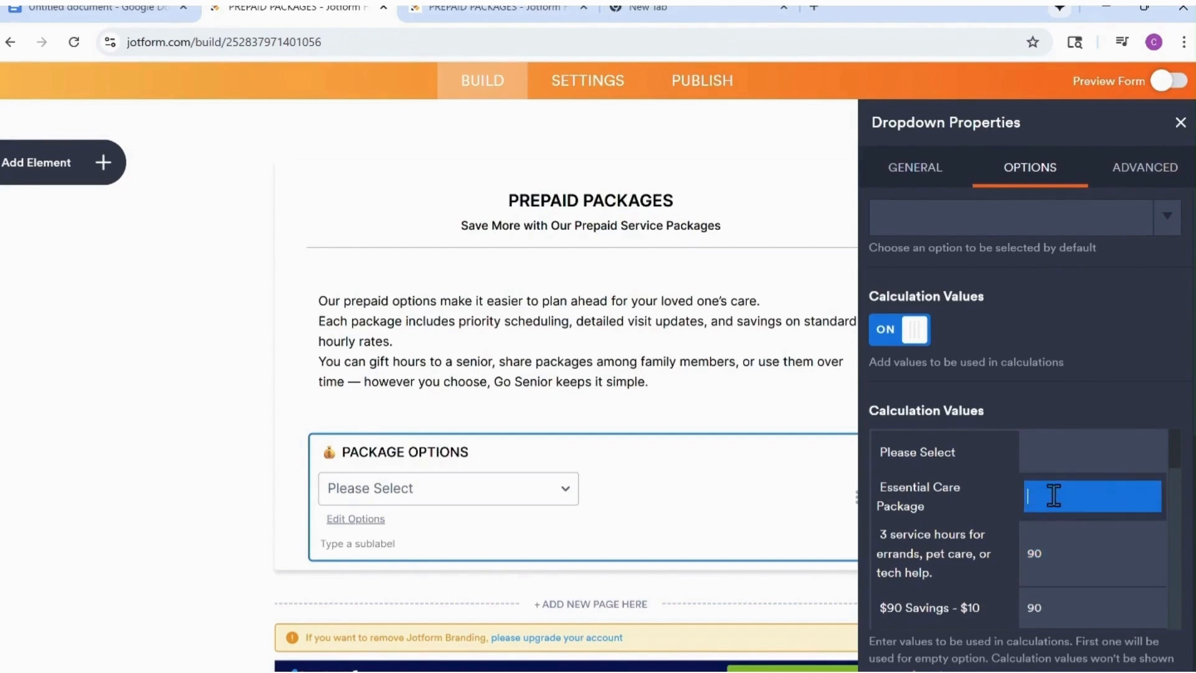
pyautogui.scroll(-2, 1048, 512)
pyautogui.scroll(1, 1053, 508)
pyautogui.scroll(-3, 1054, 510)
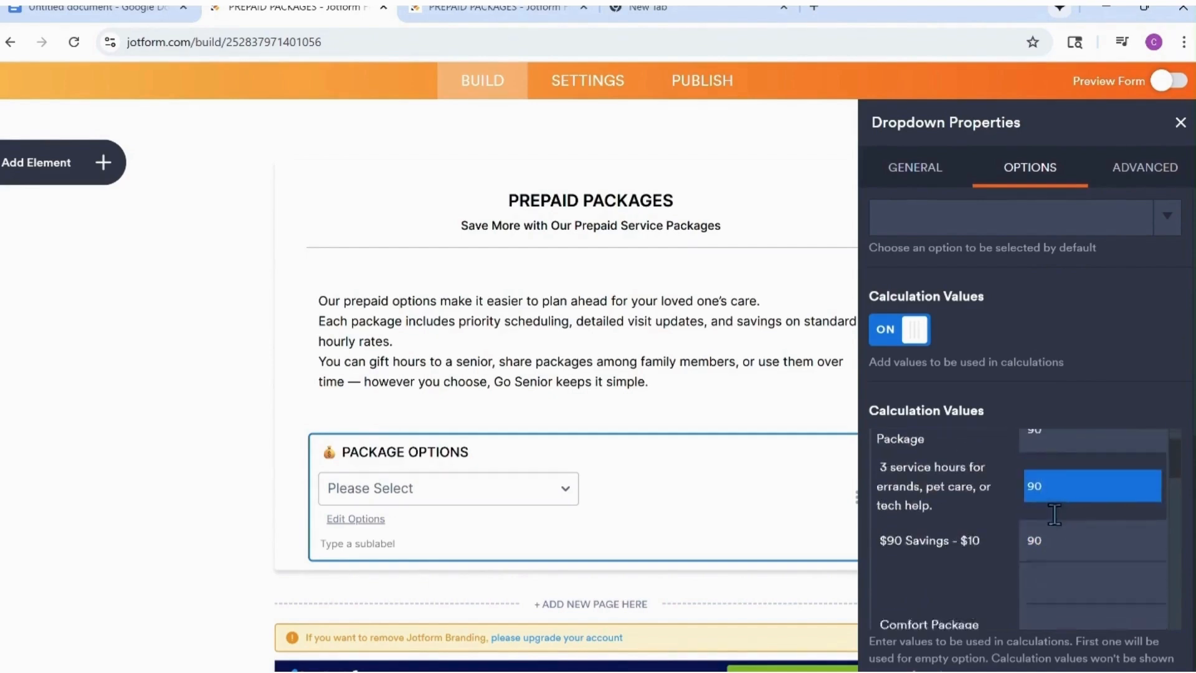
# Set the calculation value to 145 for the Comfort Package name, its "5 service hours" description and its "$145 Savings - $5" option.
pyautogui.scroll(1, 1053, 515)
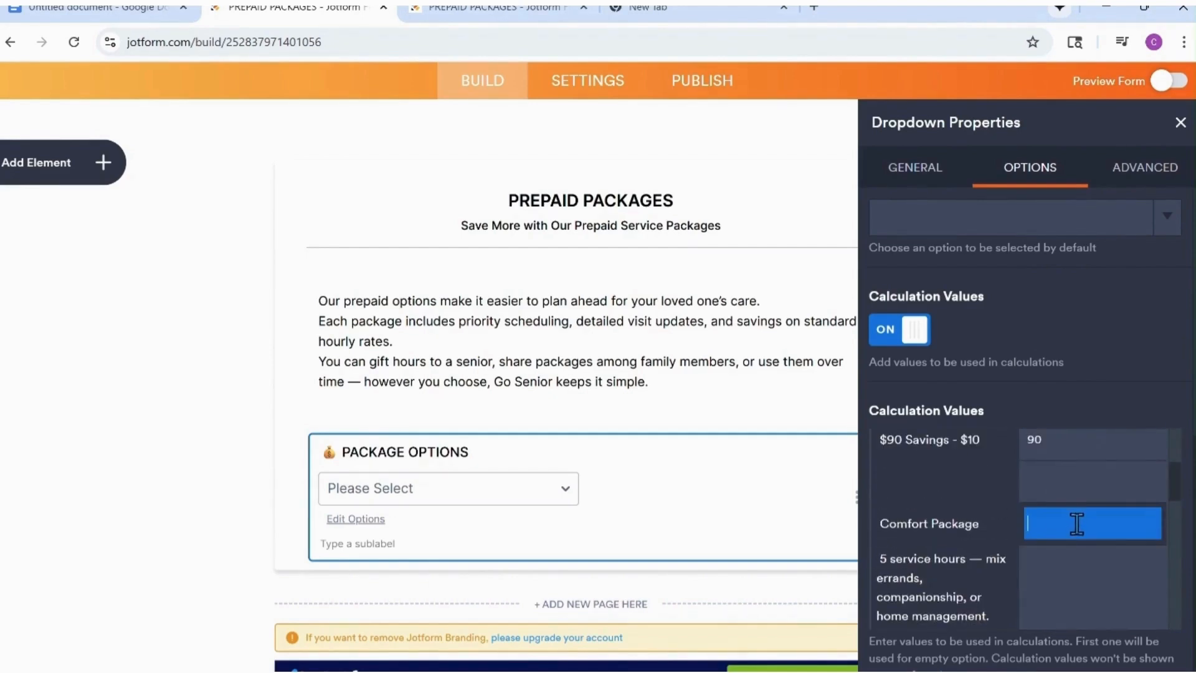
pyautogui.click(1076, 523)
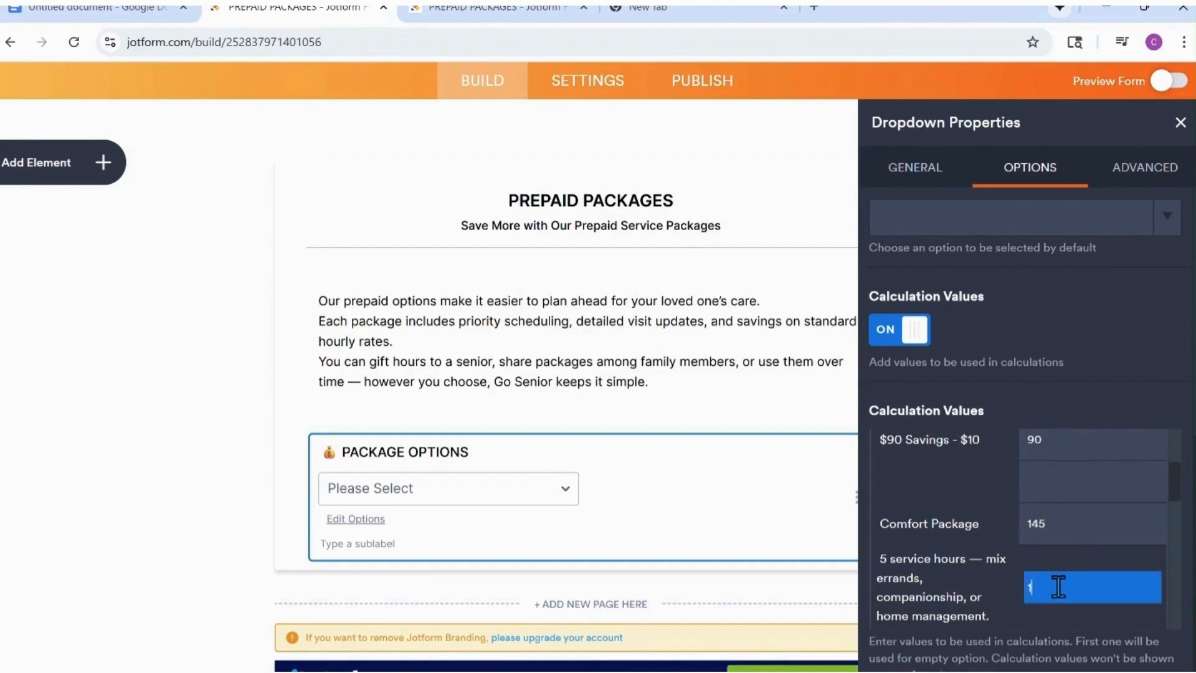
pyautogui.scroll(-1, 1058, 587)
pyautogui.write('145')
pyautogui.scroll(-2, 1060, 563)
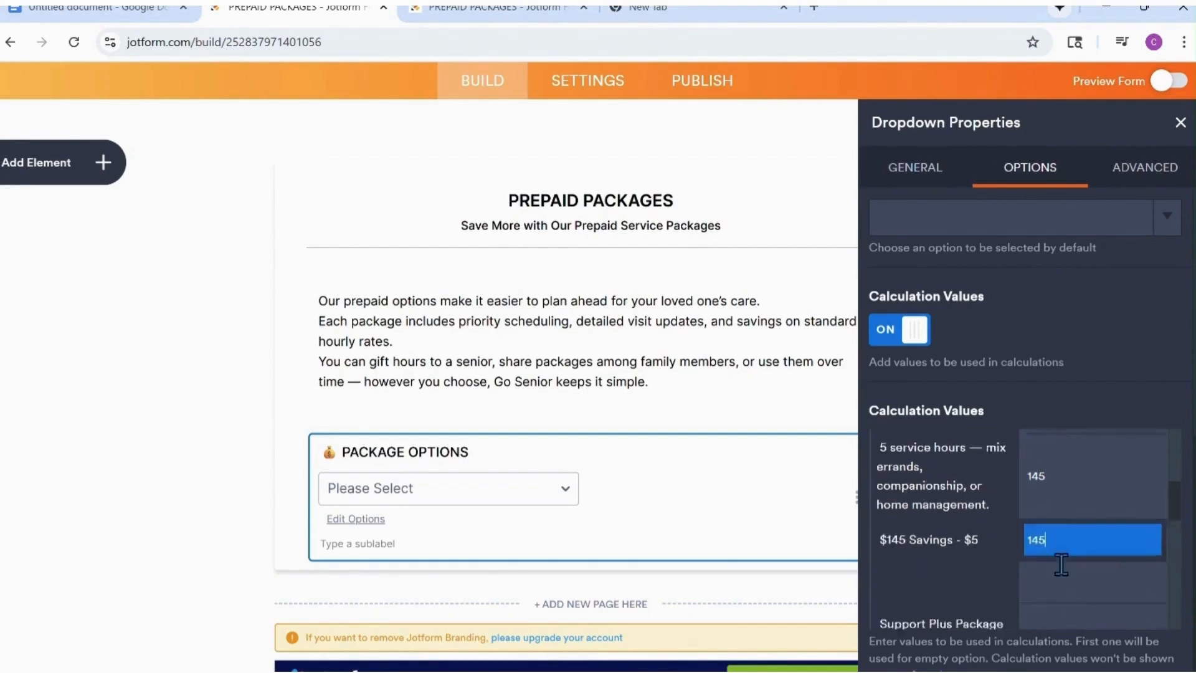
pyautogui.scroll(2, 1060, 536)
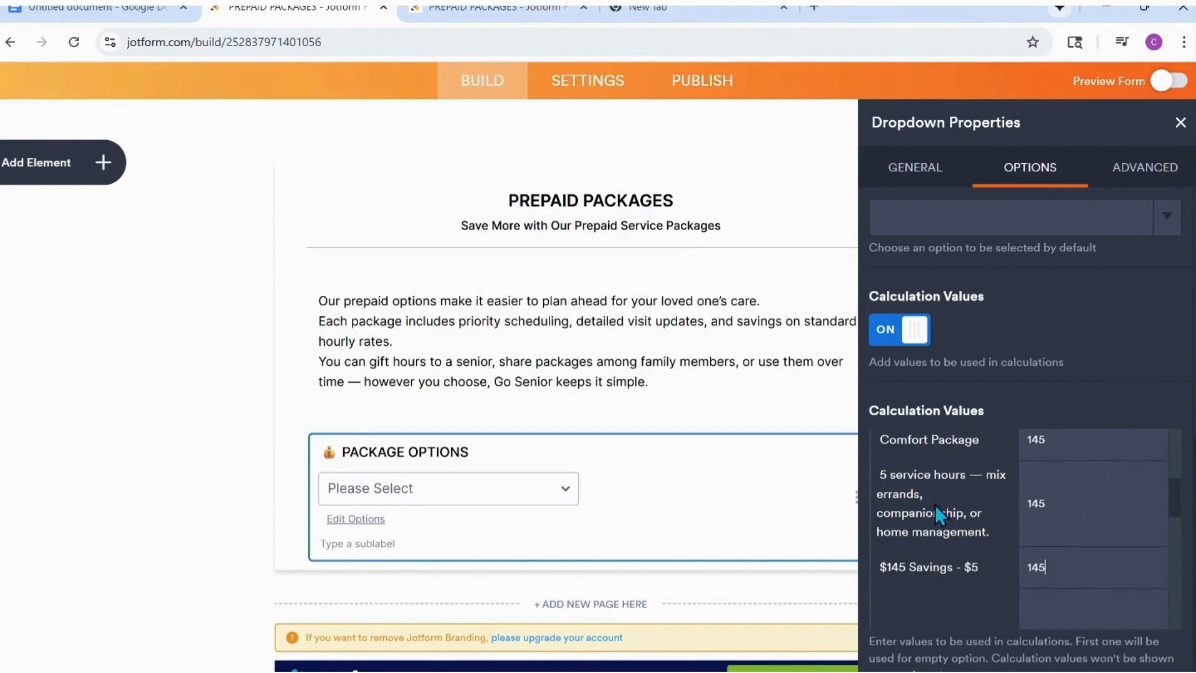
# Set the calculation value to 280 for the Support Plus Package name and its "10 service hours" description, and fill its price option.
pyautogui.scroll(-2, 1054, 496)
pyautogui.click(1085, 483)
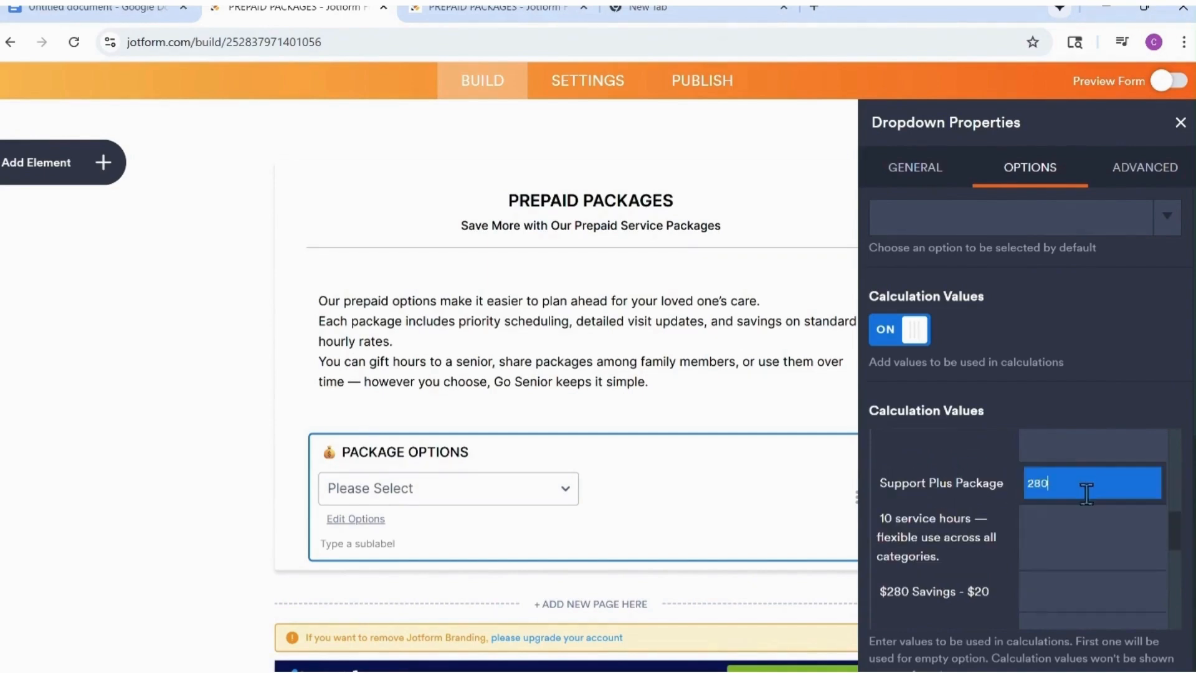
pyautogui.click(1076, 539)
pyautogui.click(1048, 589)
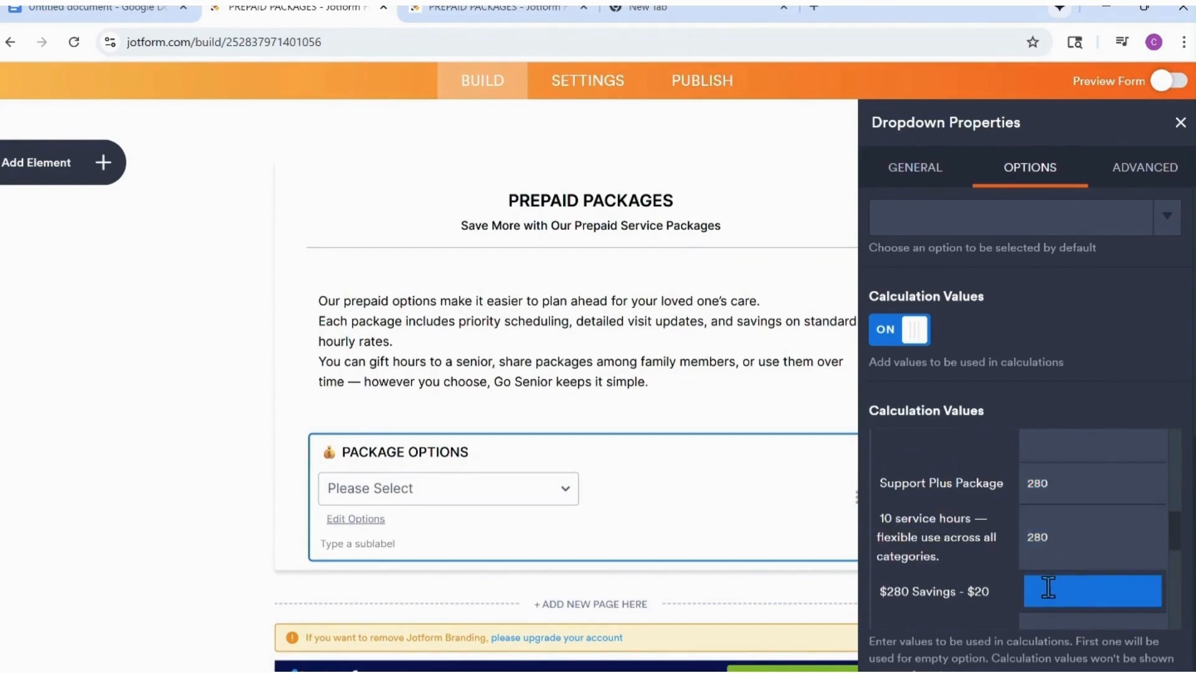
pyautogui.scroll(-2, 1042, 571)
# Set the calculation value to 540 for the Premium Lifestyle Package name, its "20 service hours" description and its "$540 Savings - $60" option.
pyautogui.scroll(-1, 1062, 528)
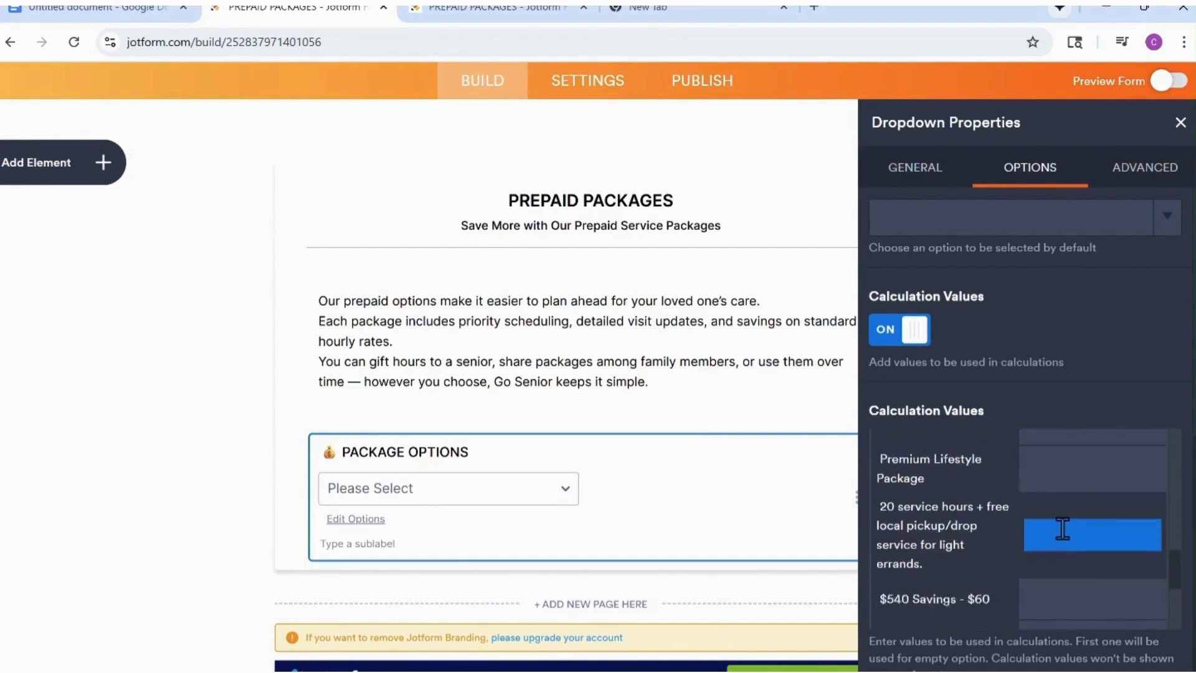
pyautogui.scroll(1, 1061, 531)
pyautogui.click(1066, 509)
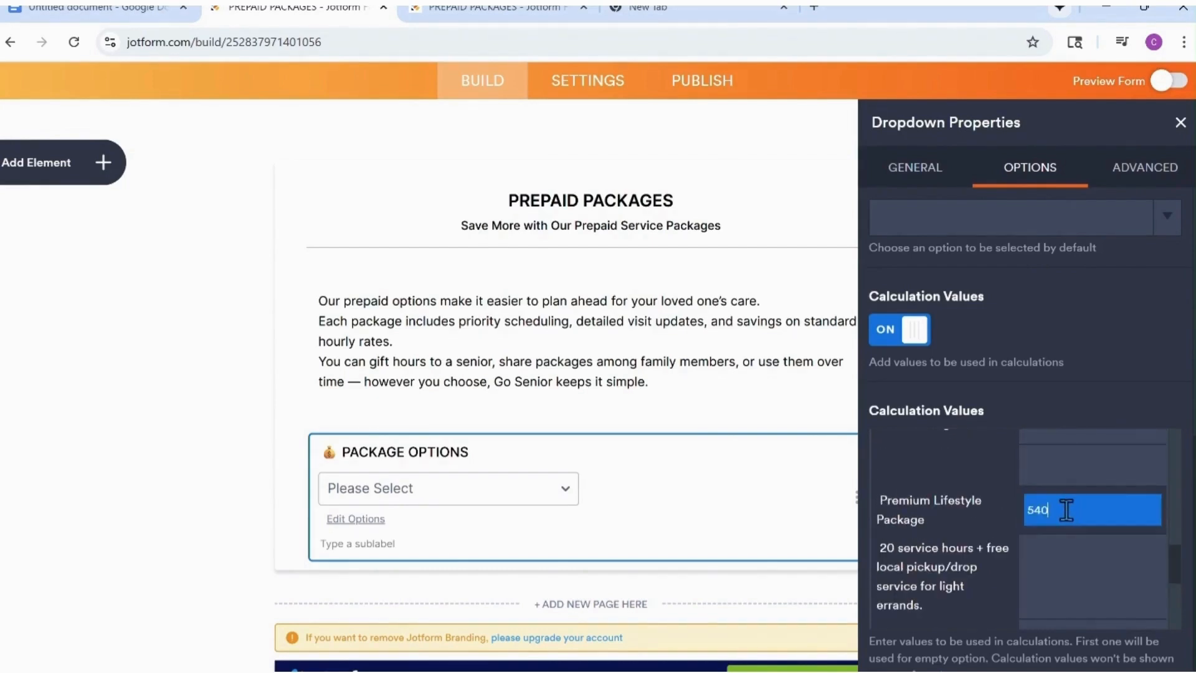
pyautogui.click(1056, 567)
pyautogui.write('54')
pyautogui.scroll(-2, 1054, 572)
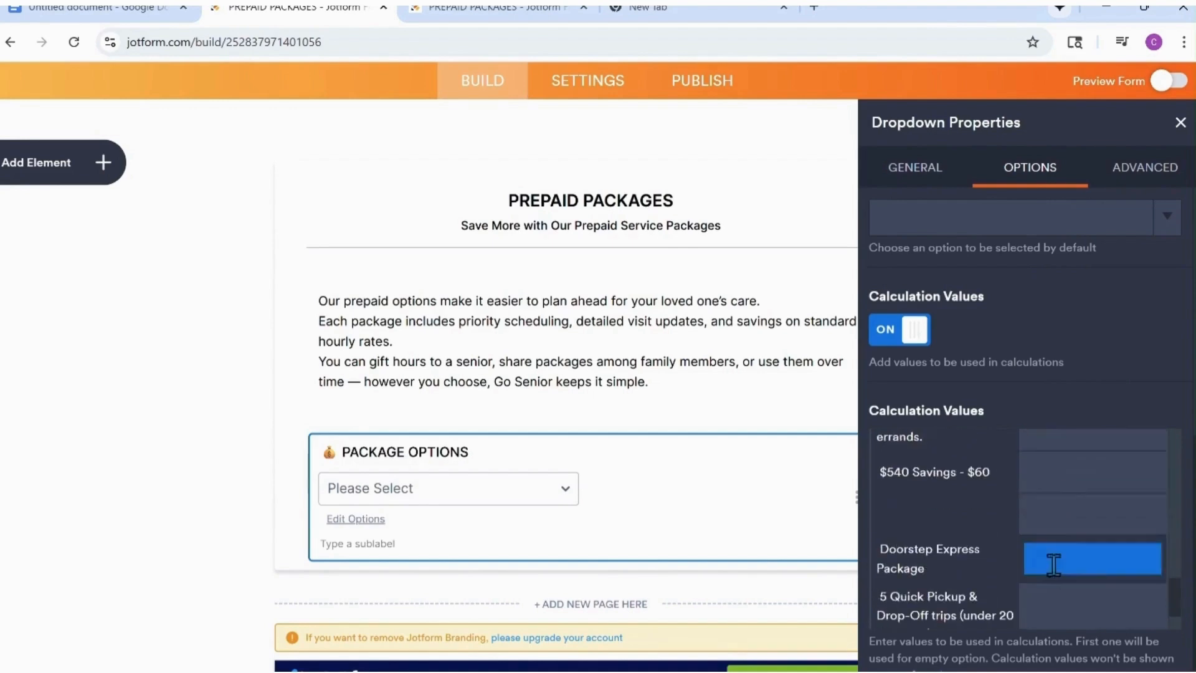
pyautogui.click(1061, 472)
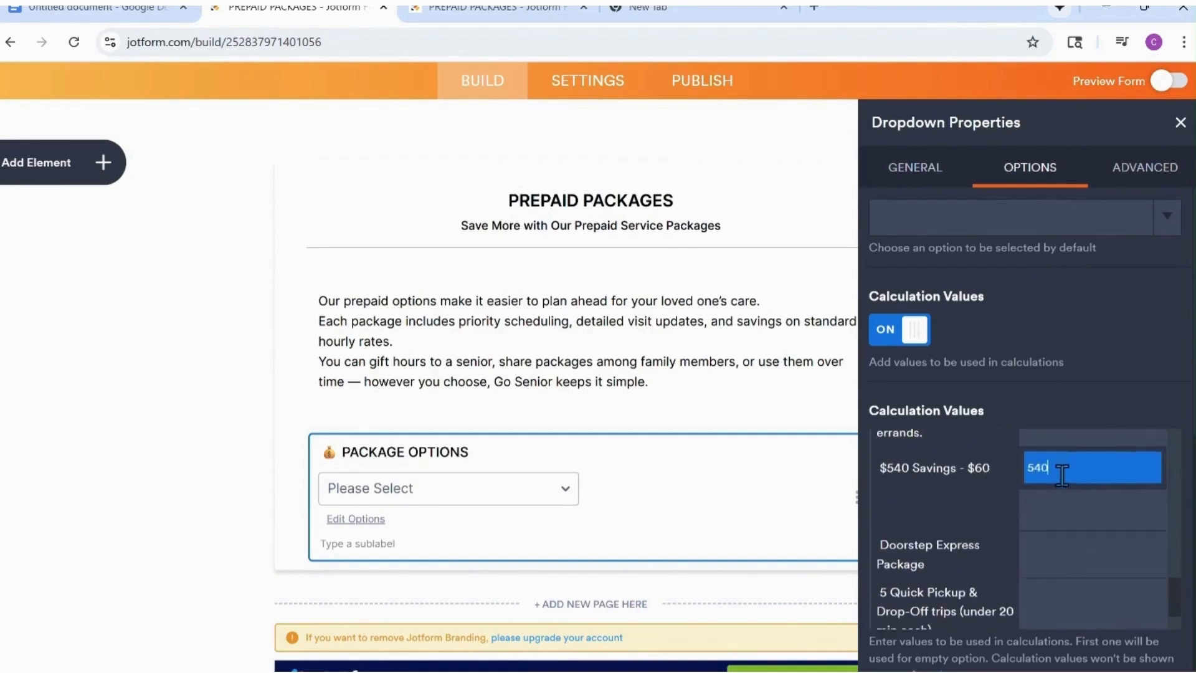
# Fill the Doorstep Express Package calculation values, entering 116 for "$115 Savings - $10" and 115 for the package name.
pyautogui.scroll(-1, 1060, 472)
pyautogui.click(1051, 504)
pyautogui.scroll(-1, 1061, 503)
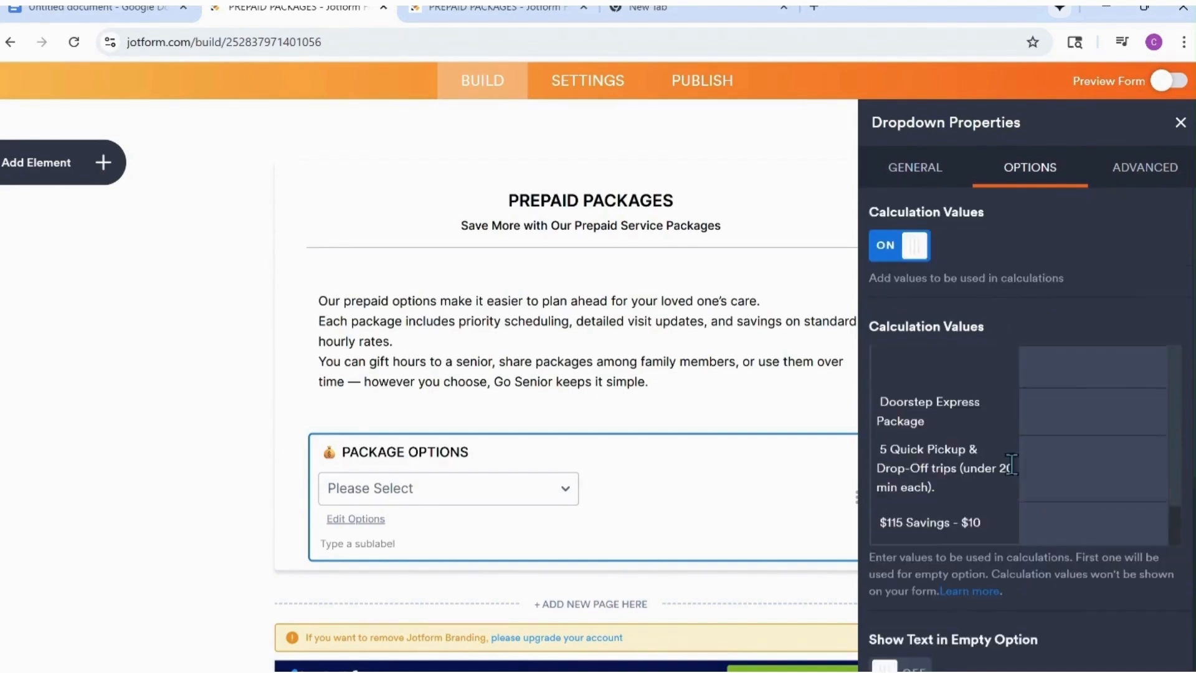
pyautogui.click(1074, 462)
pyautogui.click(1085, 525)
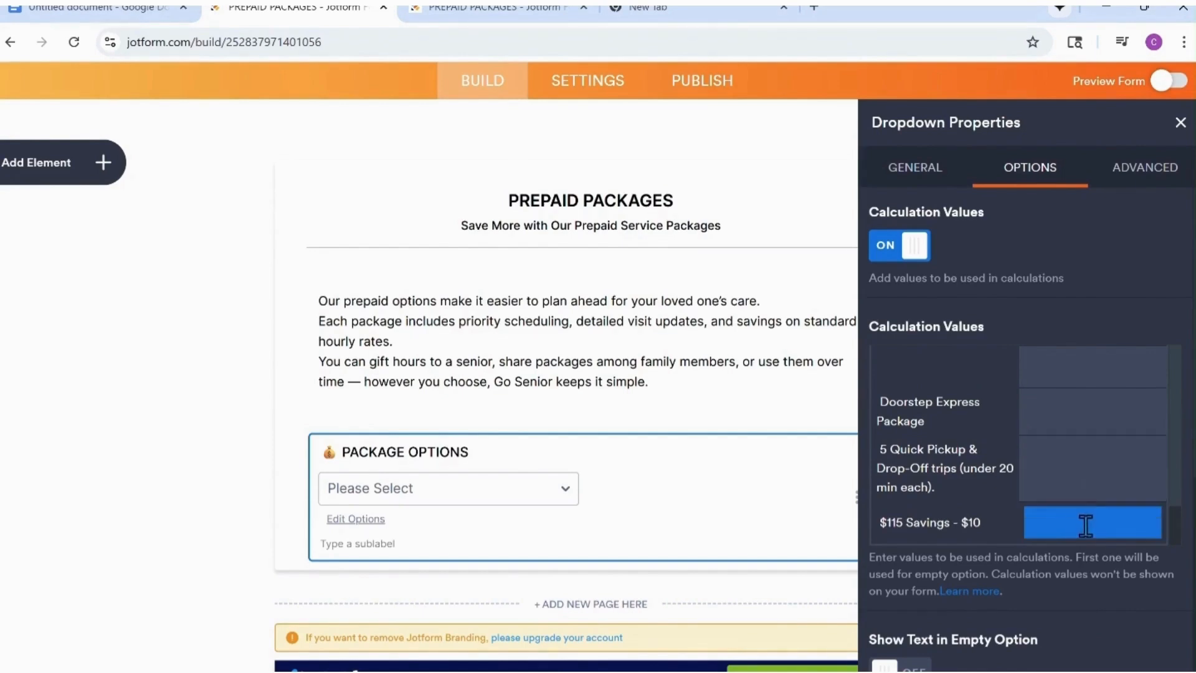
pyautogui.write('116')
pyautogui.click(1071, 480)
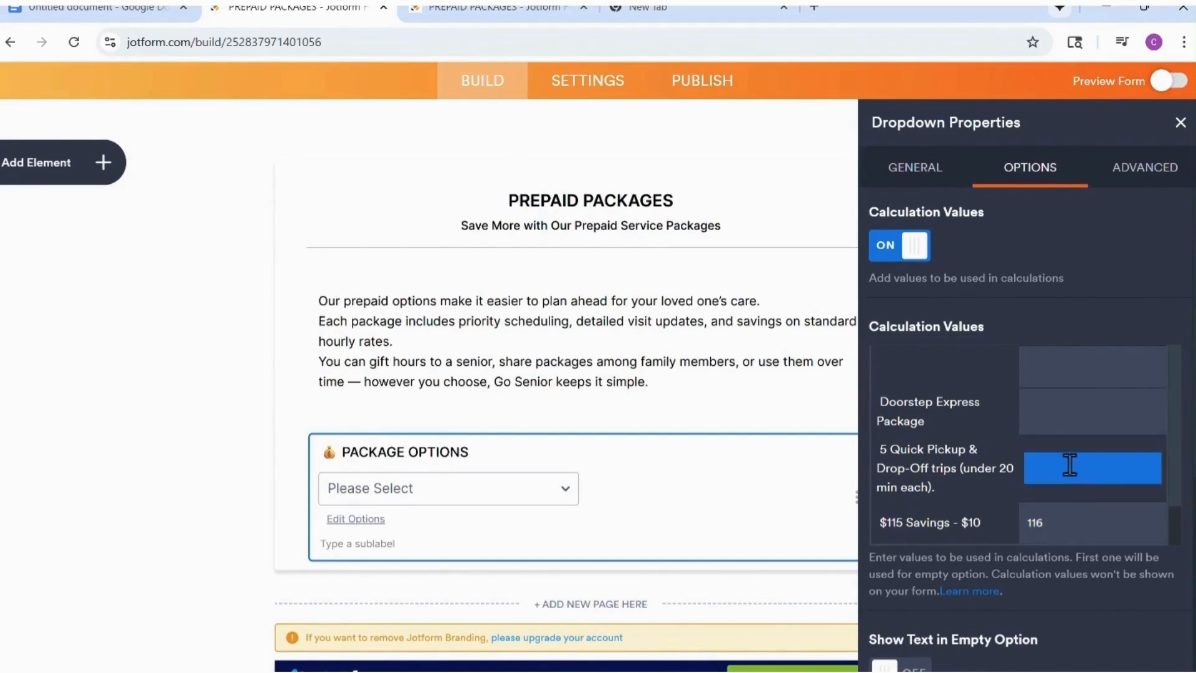
pyautogui.click(1054, 411)
pyautogui.scroll(2, 1055, 411)
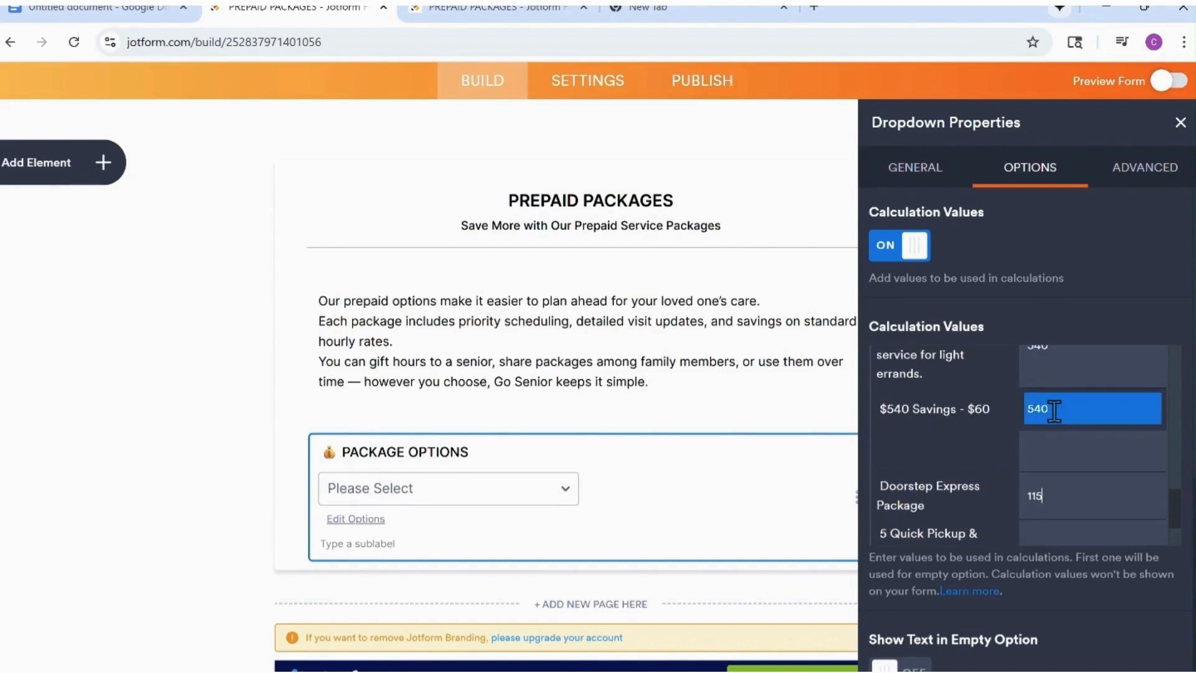
pyautogui.scroll(-3, 1054, 483)
# Make the PACKAGE OPTIONS dropdown a required field in its general properties.
pyautogui.click(908, 165)
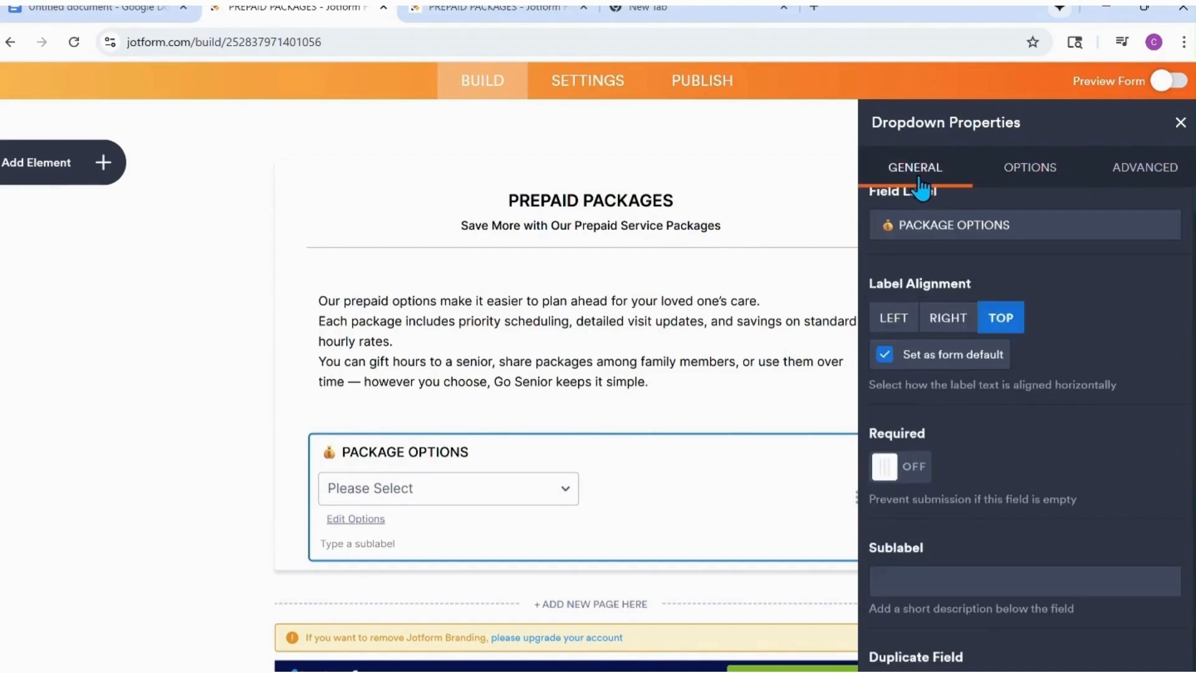
pyautogui.click(898, 473)
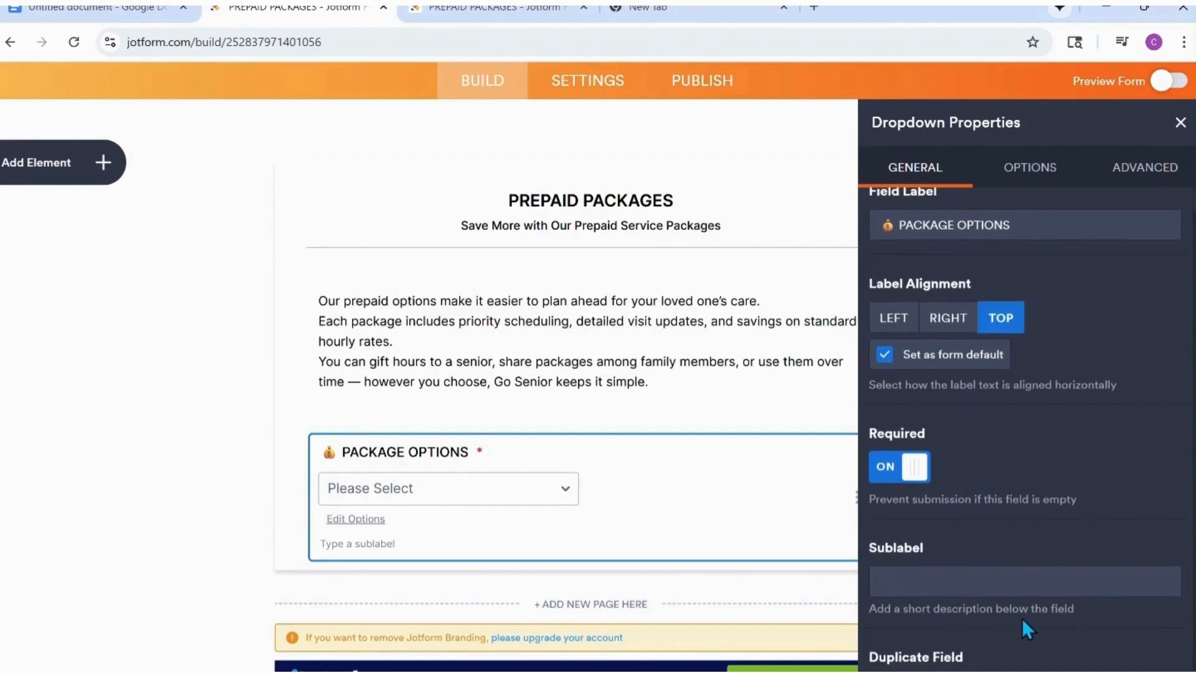
# Add a paragraph element below the PACKAGE OPTIONS dropdown and paste in the copied "How It Works" text with its three numbered points.
pyautogui.click(1178, 123)
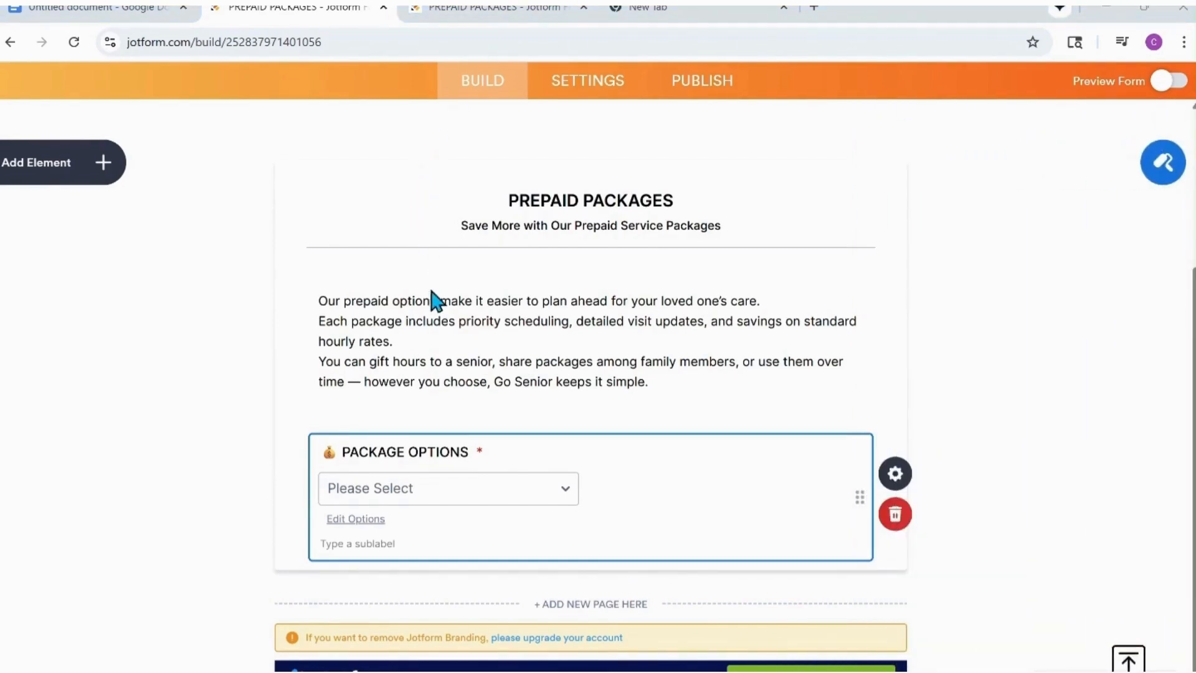
pyautogui.click(102, 164)
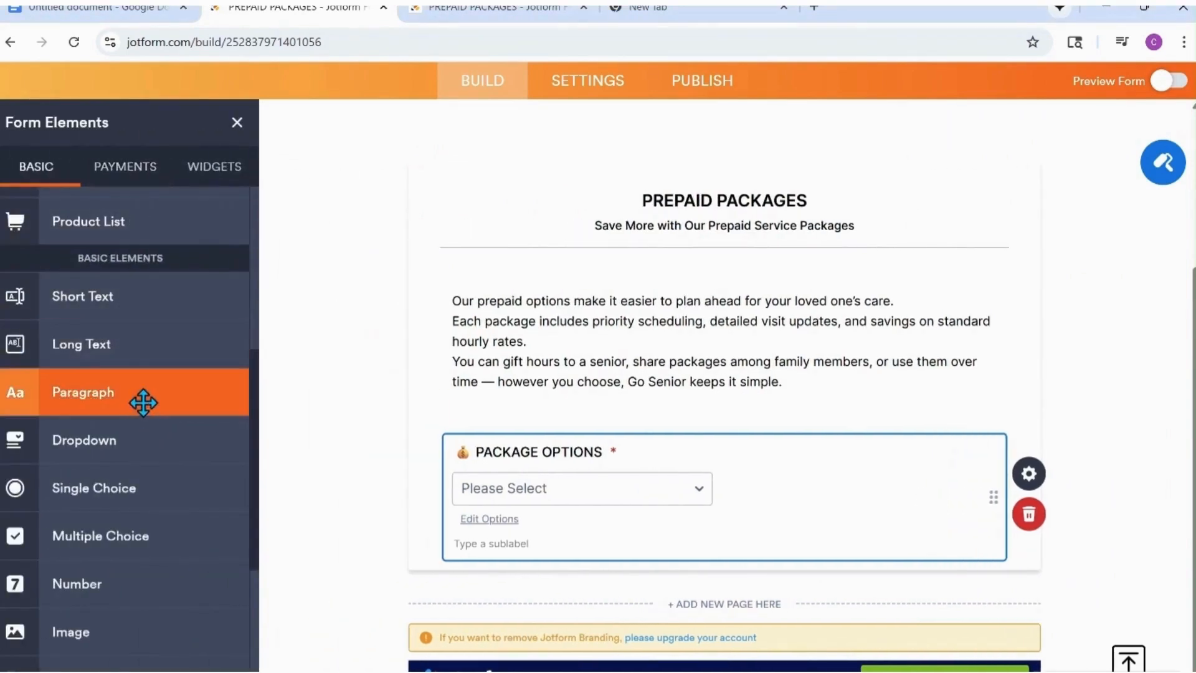
pyautogui.moveTo(141, 400); pyautogui.dragTo(630, 611)
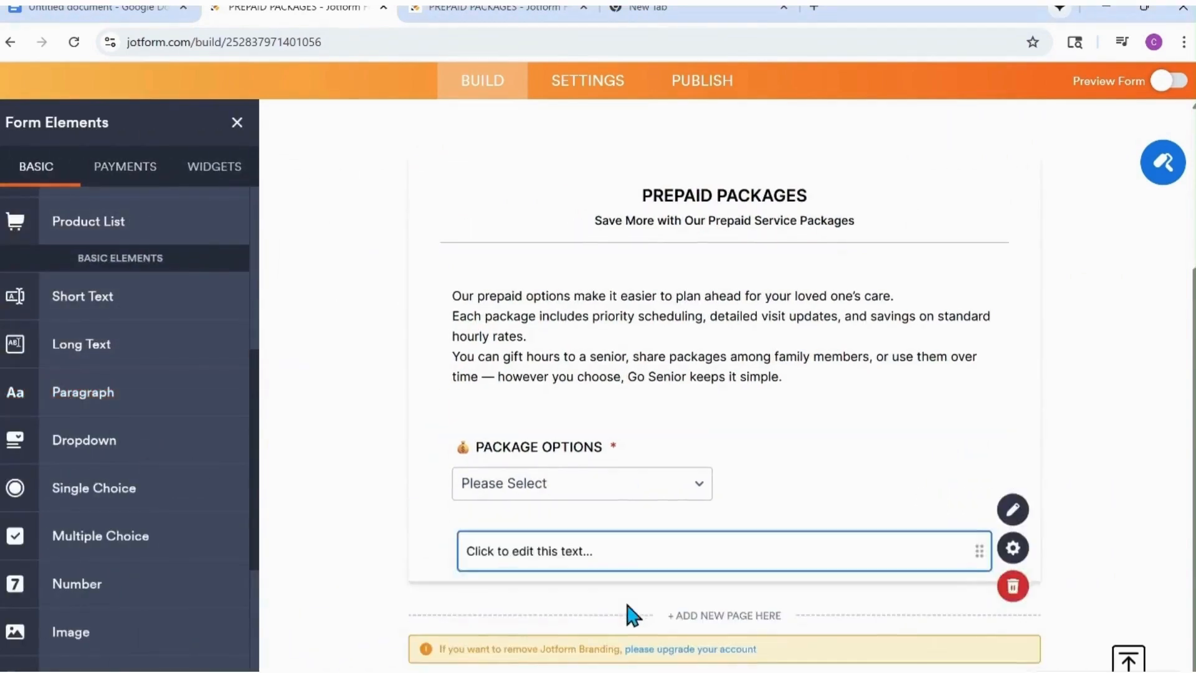
pyautogui.click(1040, 506)
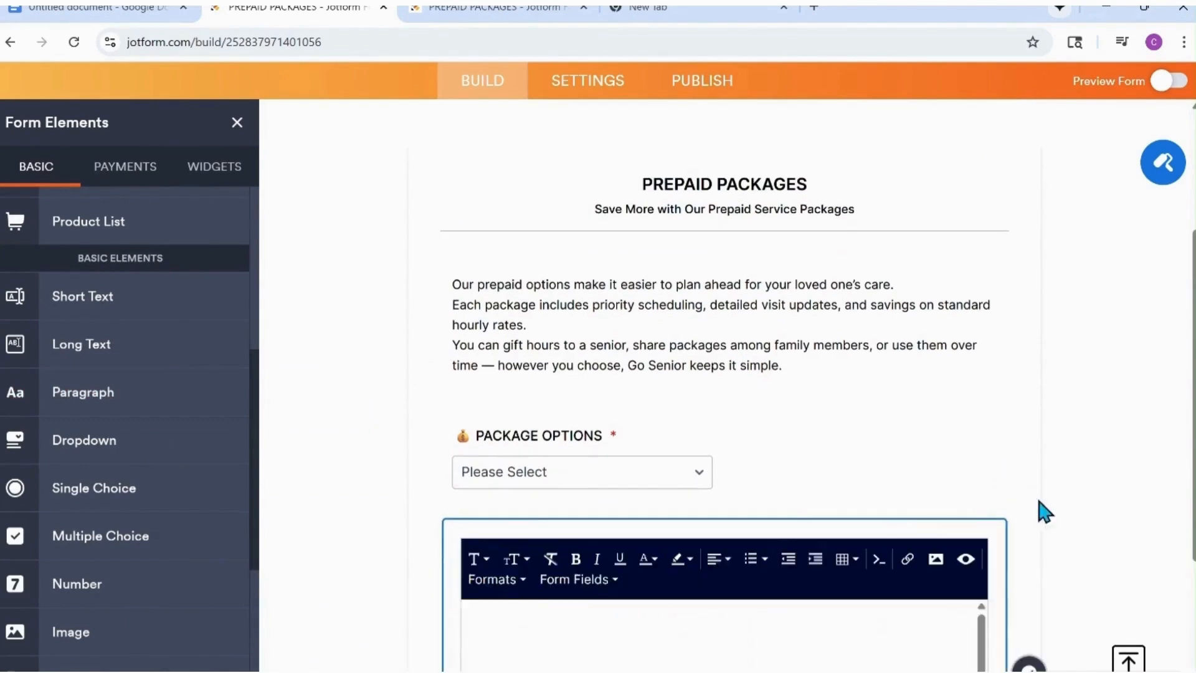
pyautogui.rightClick(515, 635)
pyautogui.click(555, 443)
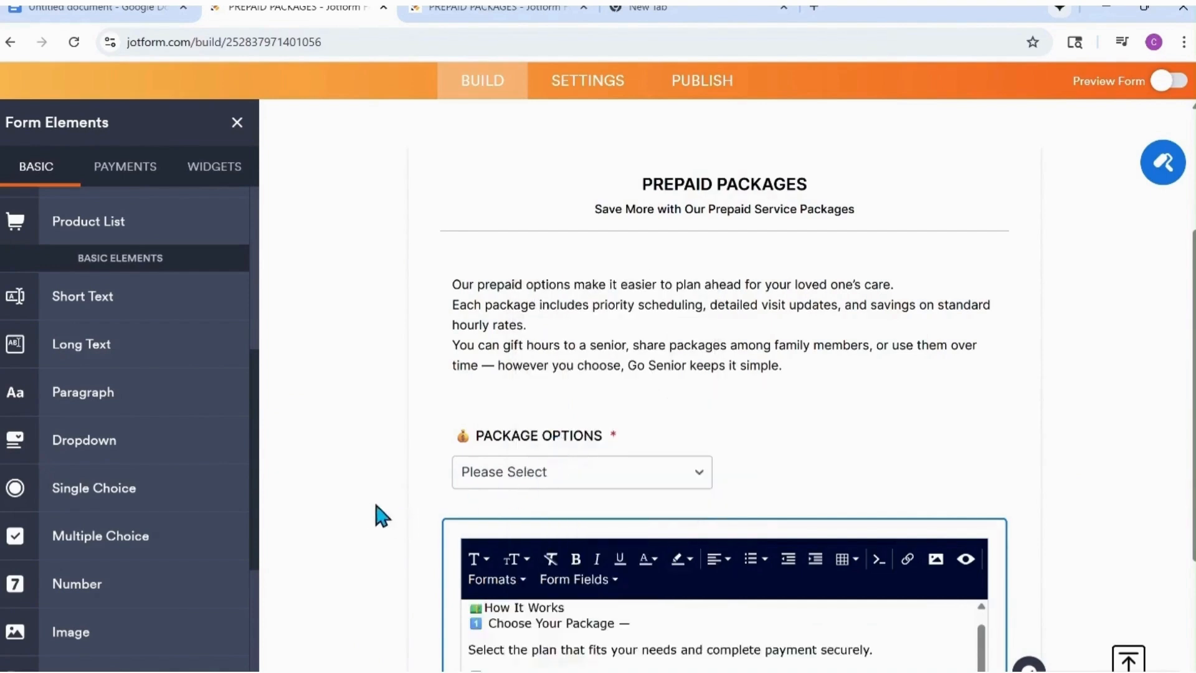
# Add a blank line after "How It Works" and format that title as a centered Heading 2.
pyautogui.scroll(-4, 380, 515)
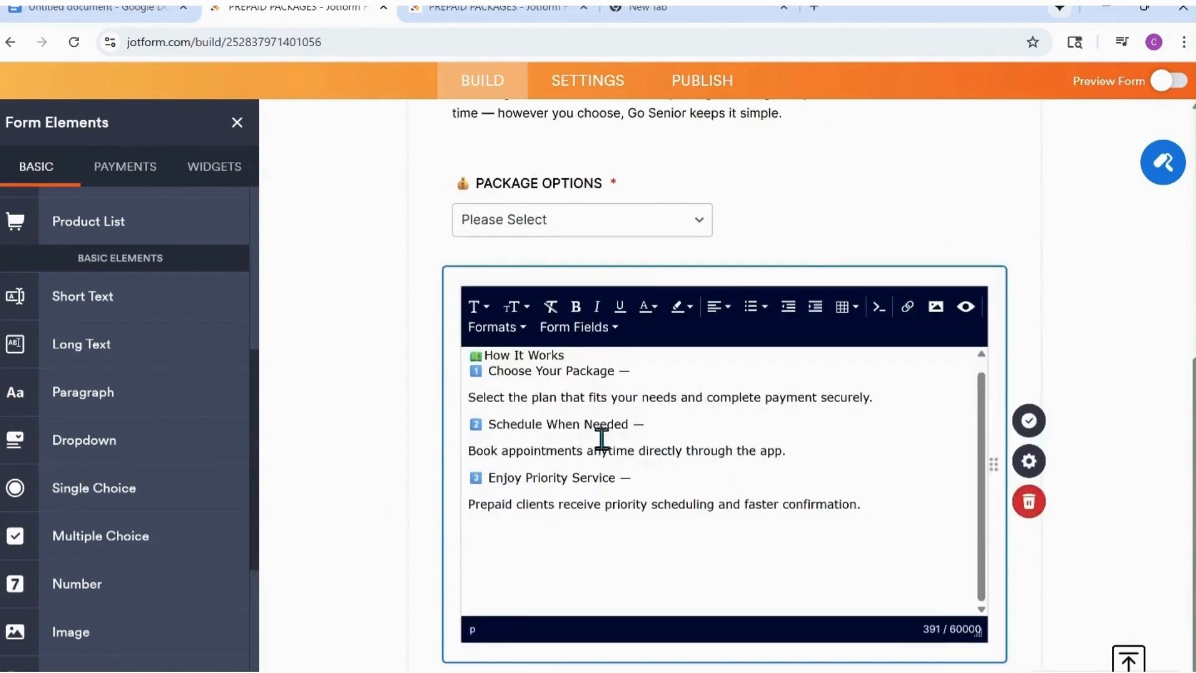
pyautogui.click(575, 356)
pyautogui.press('Return')
pyautogui.moveTo(578, 358); pyautogui.dragTo(473, 361)
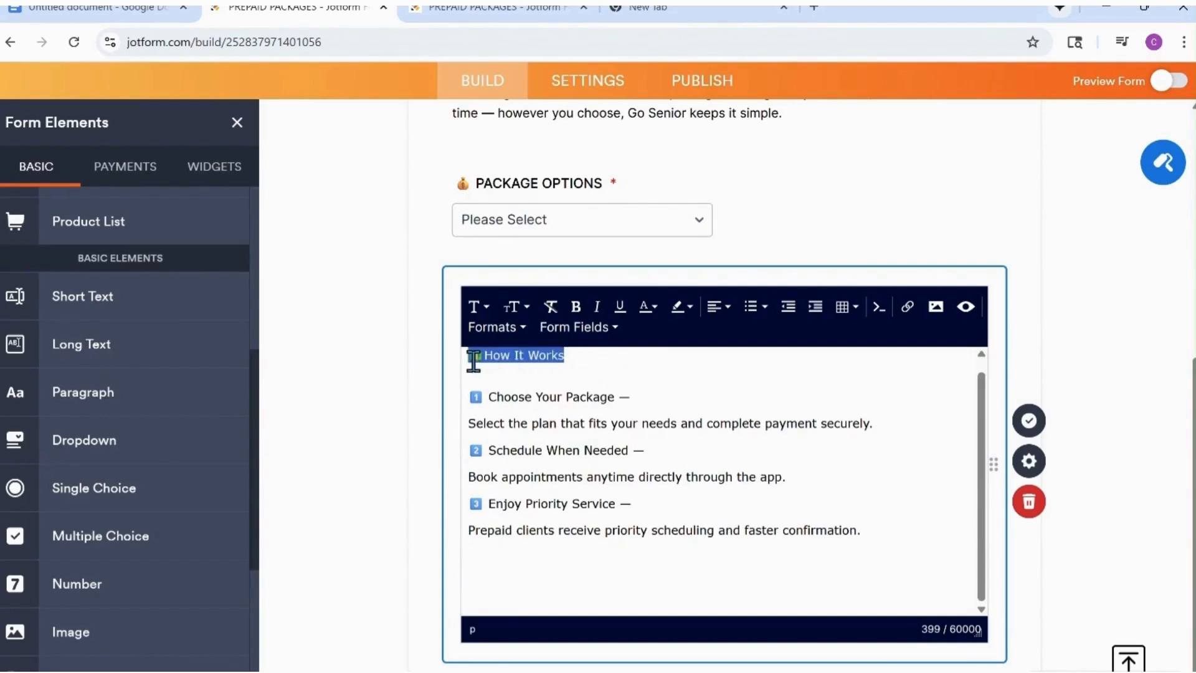
pyautogui.click(529, 336)
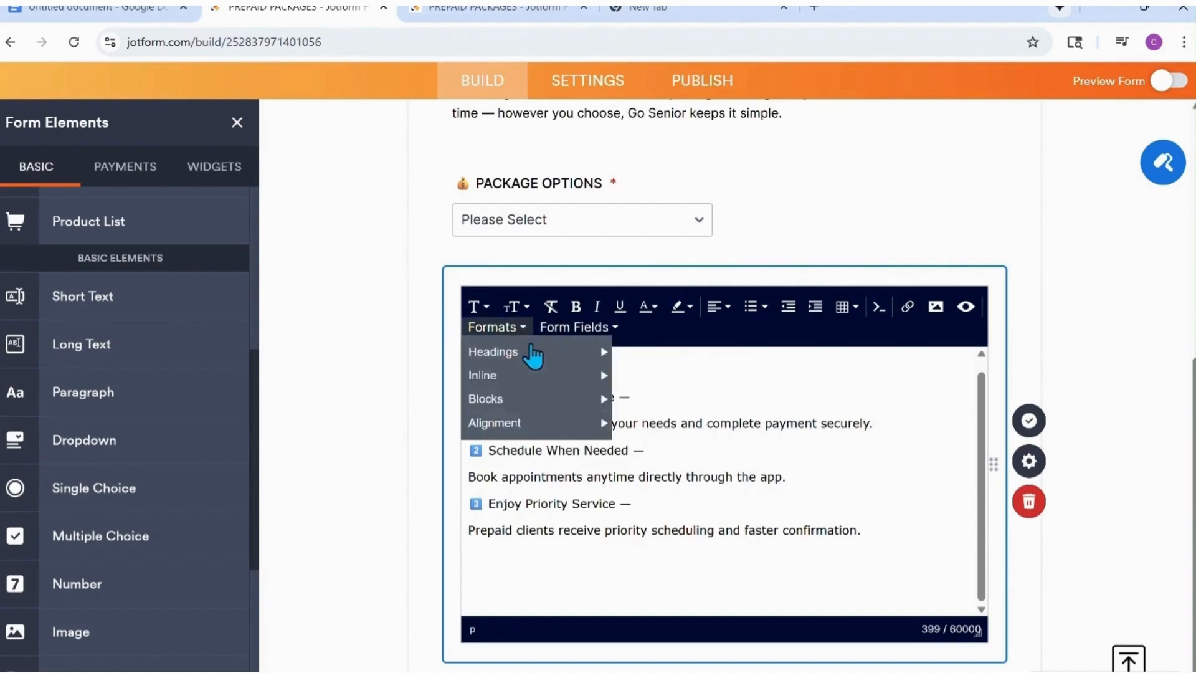
pyautogui.moveTo(557, 352)
pyautogui.click(635, 399)
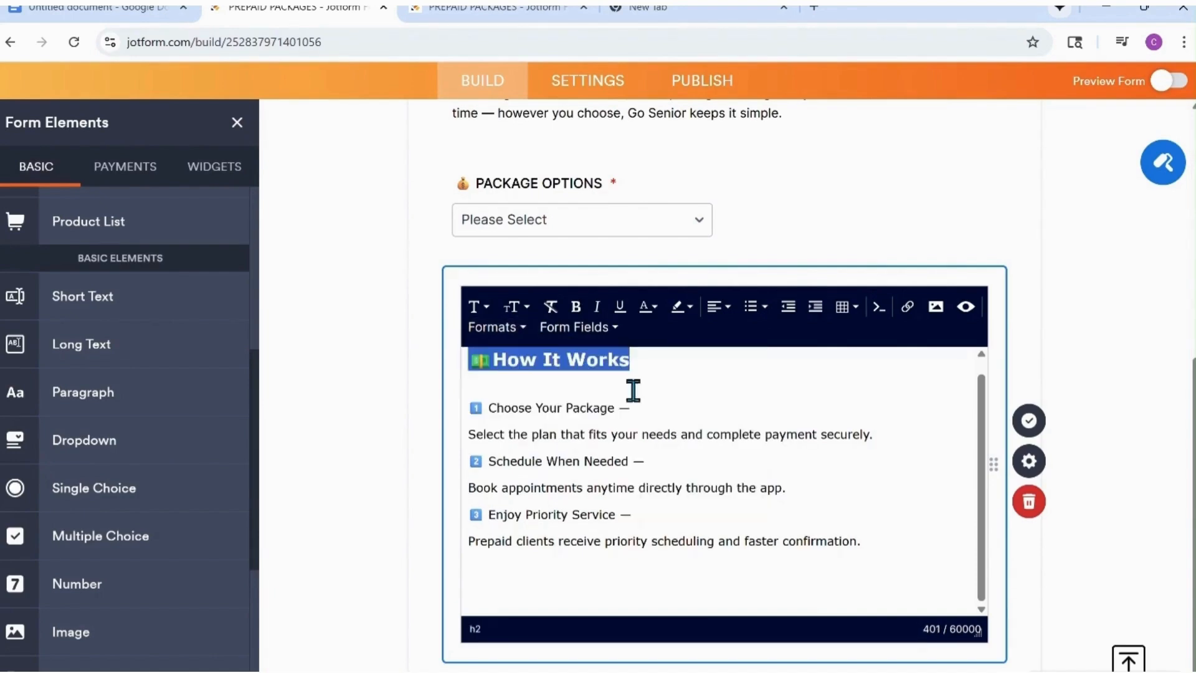
pyautogui.click(717, 308)
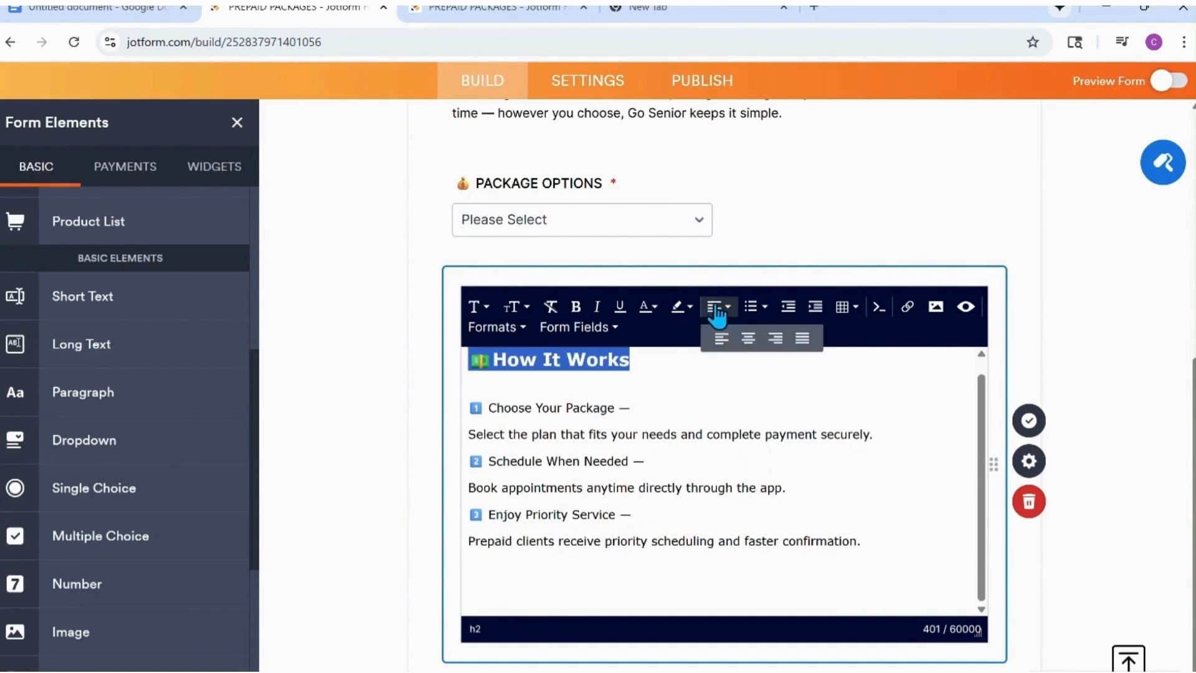
pyautogui.click(748, 339)
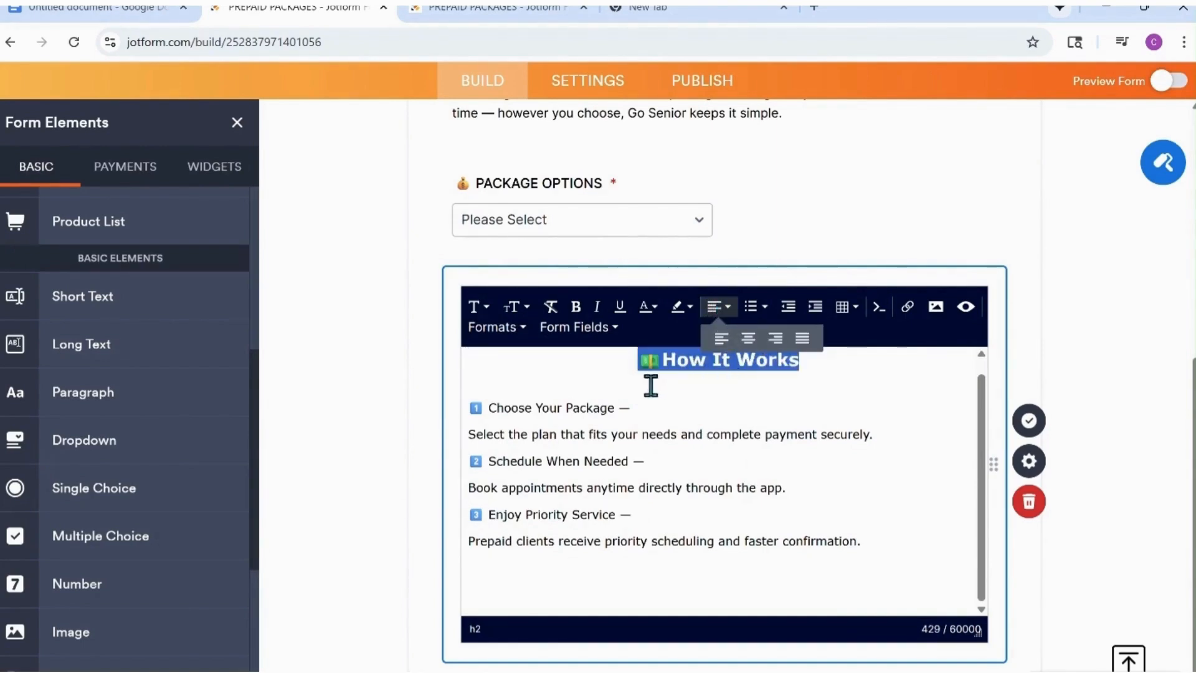
# Bold the "Choose Your Package", "Schedule When Needed" and "Enjoy Priority Service" lines and save the paragraph.
pyautogui.moveTo(641, 409); pyautogui.dragTo(469, 408)
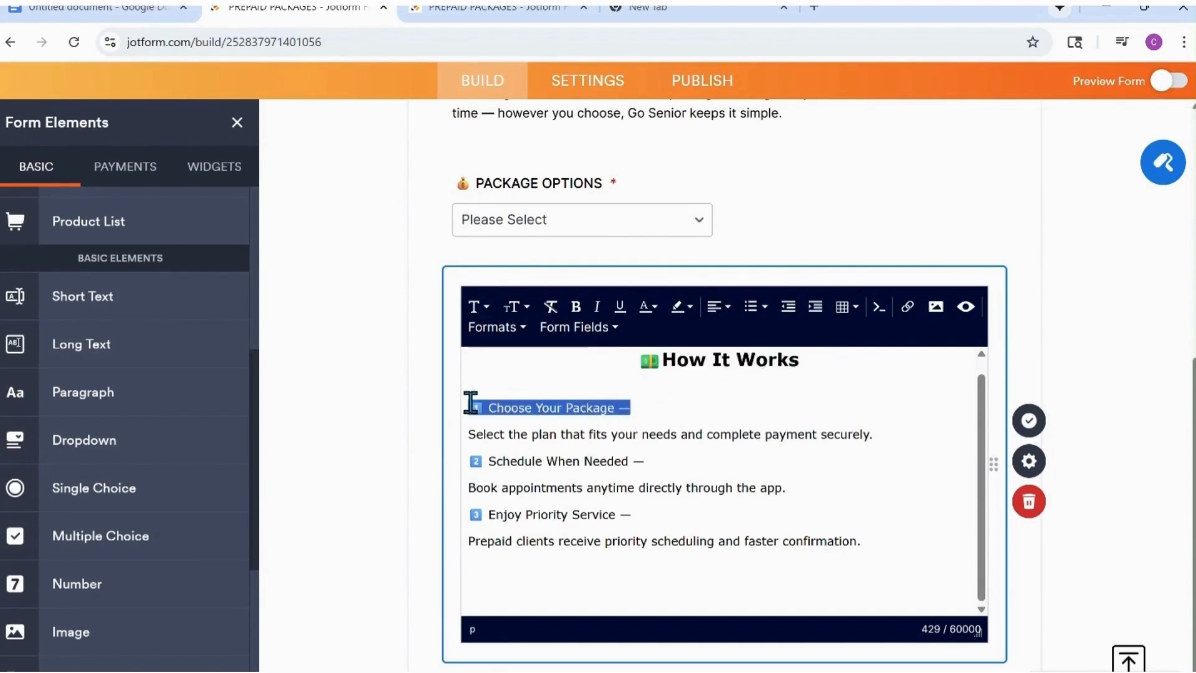
pyautogui.click(575, 307)
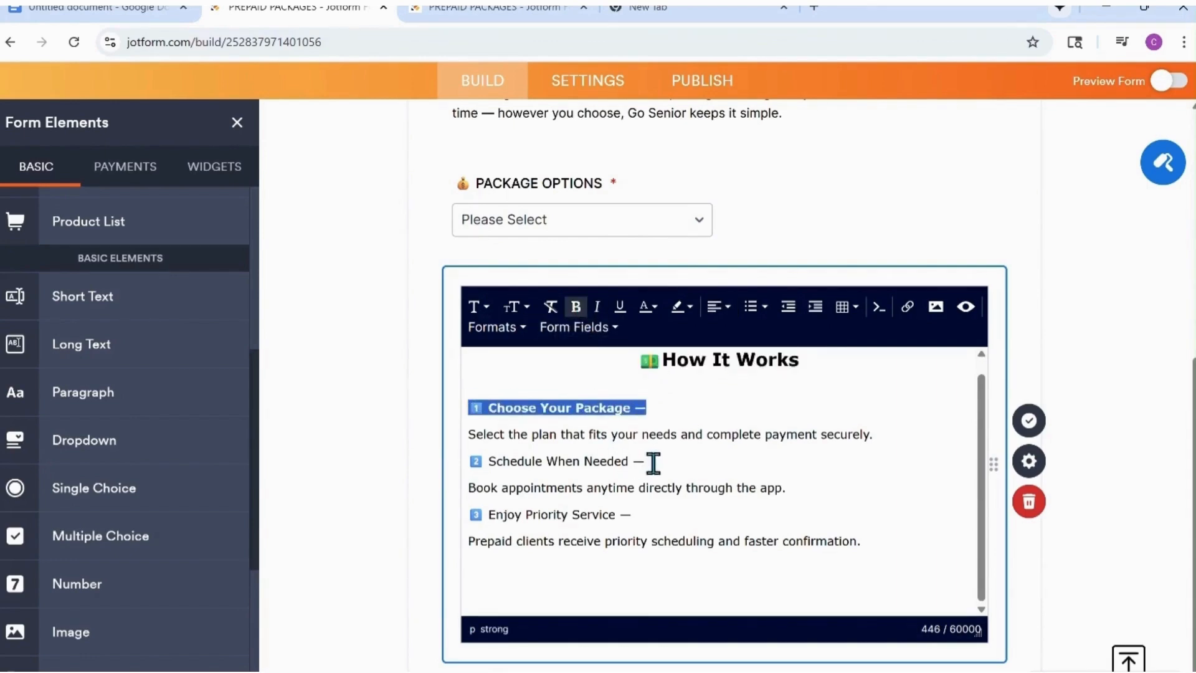
pyautogui.moveTo(652, 462); pyautogui.dragTo(471, 464)
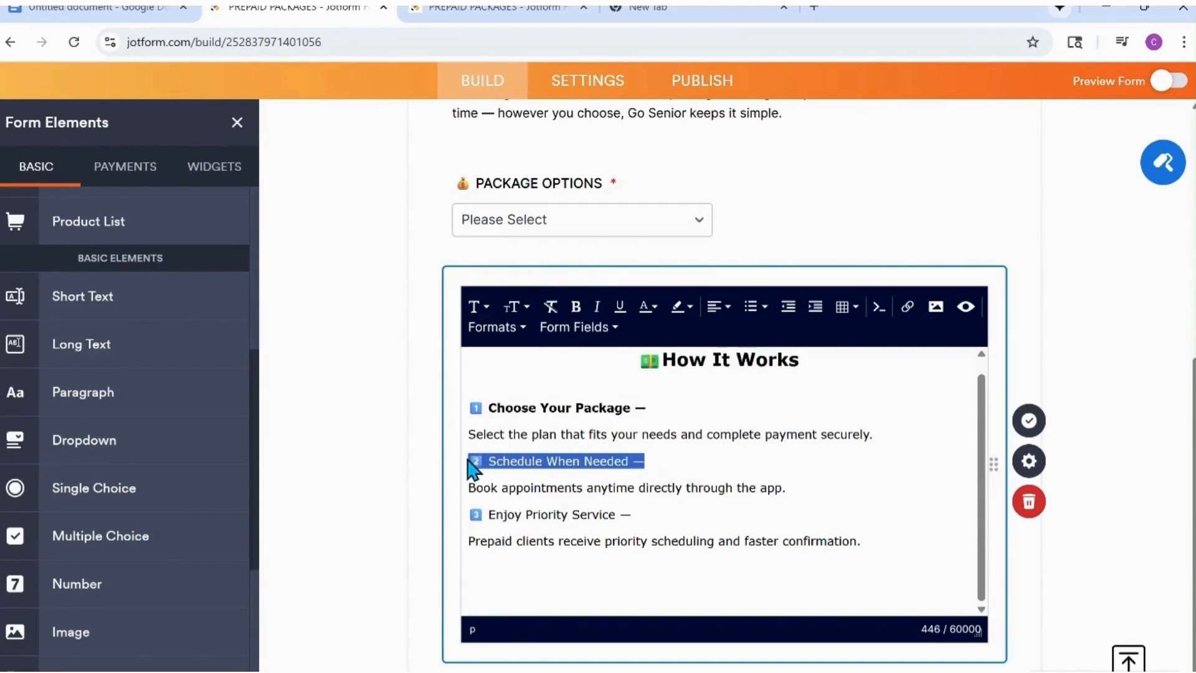
pyautogui.click(577, 311)
pyautogui.scroll(-1, 660, 467)
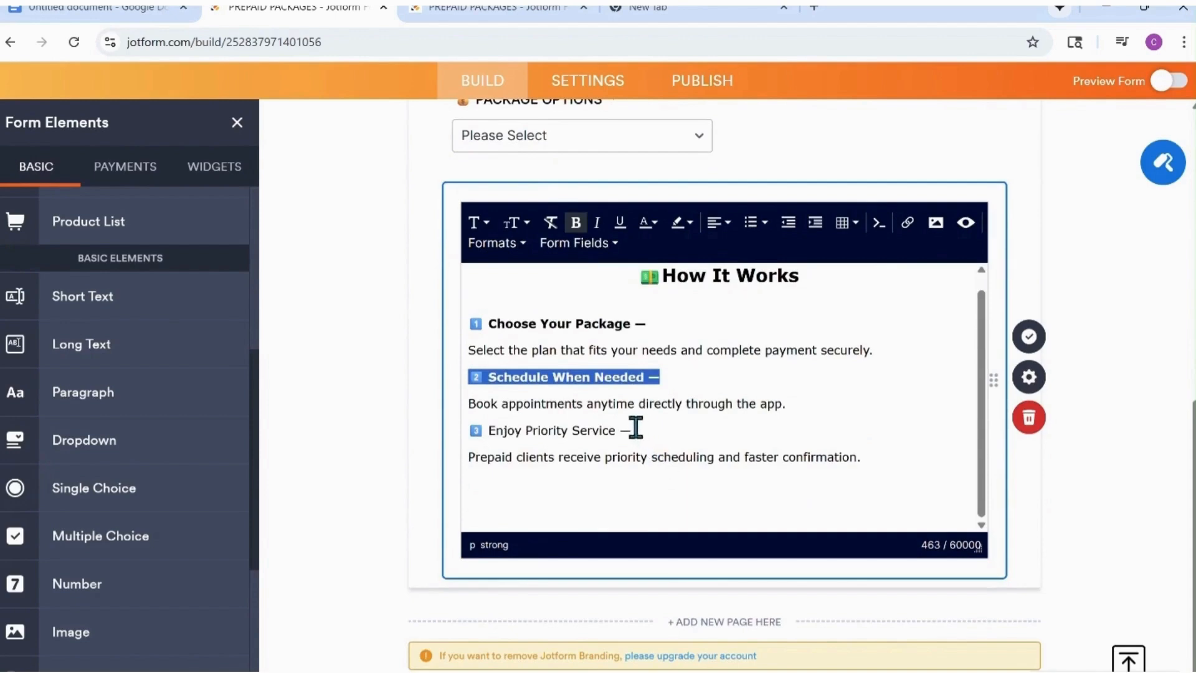
pyautogui.moveTo(636, 428); pyautogui.dragTo(472, 429)
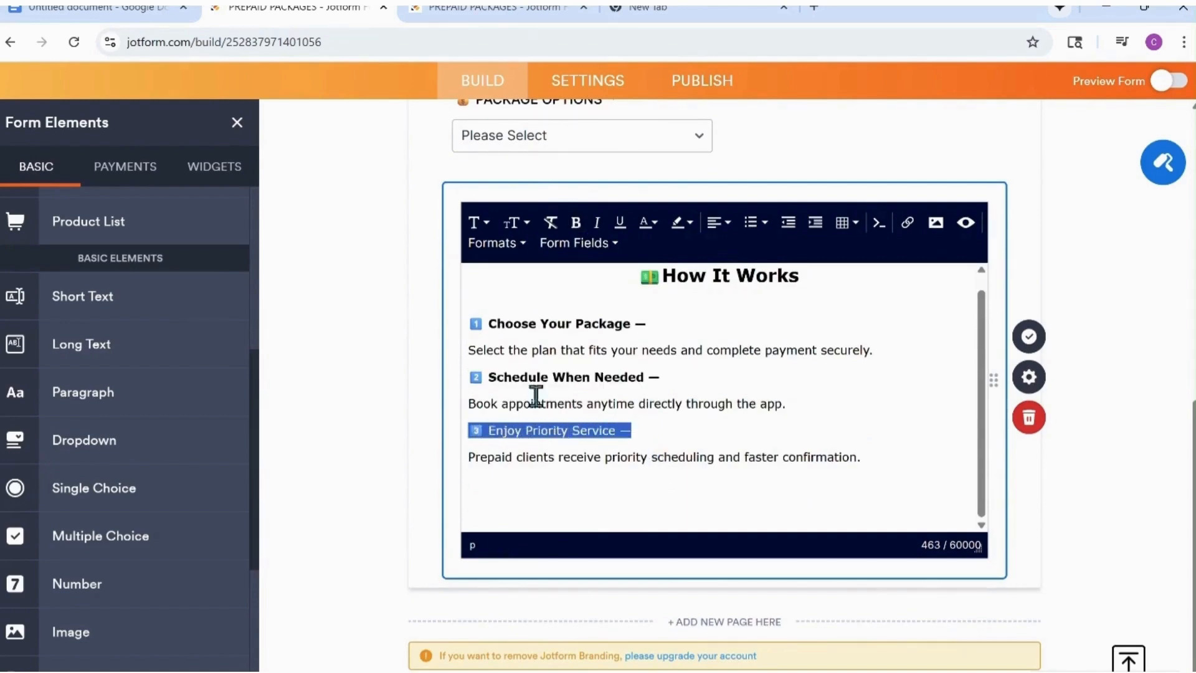
pyautogui.click(576, 224)
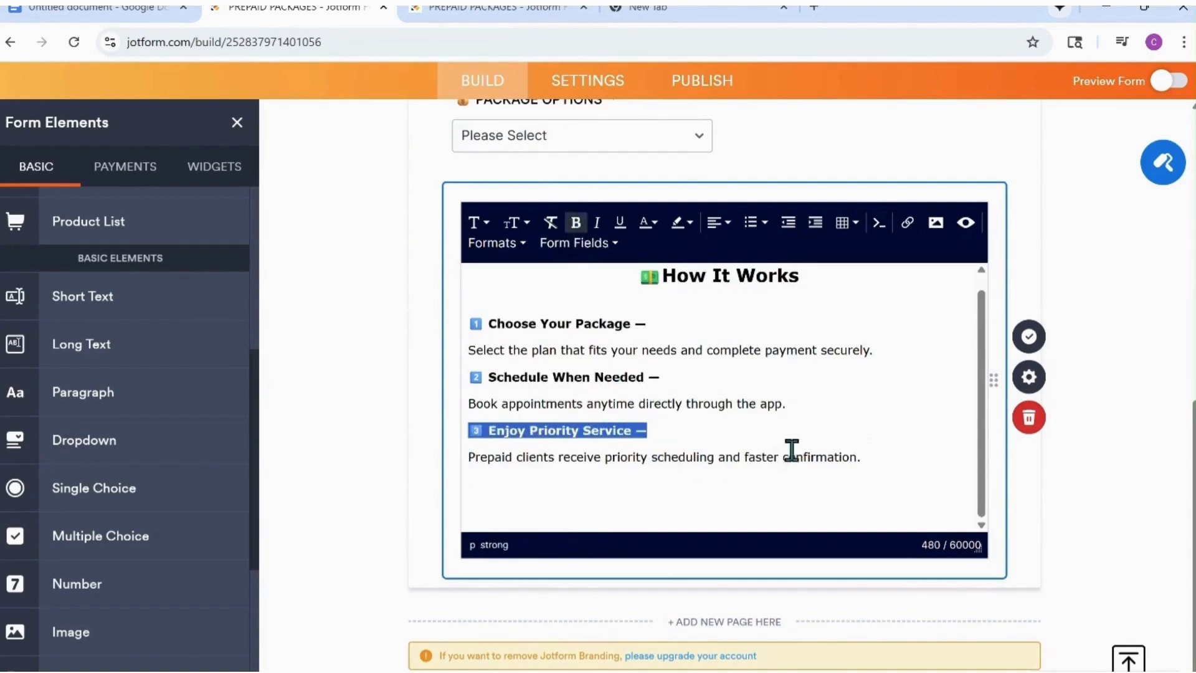
pyautogui.click(1025, 342)
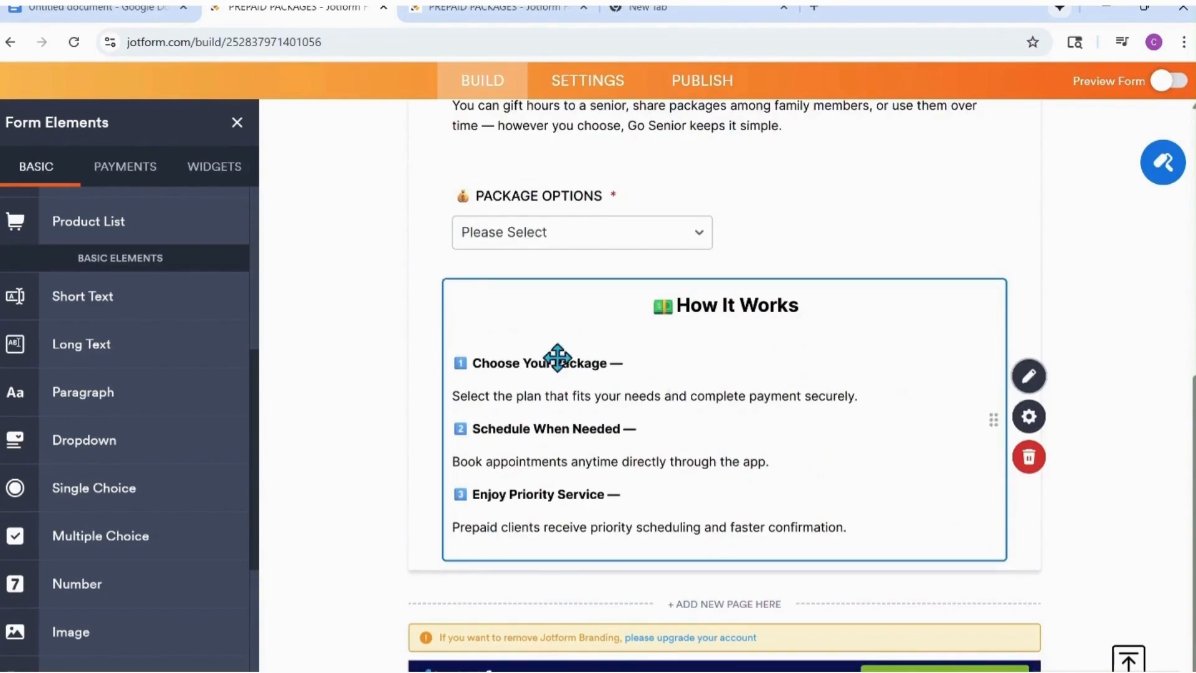
pyautogui.click(367, 408)
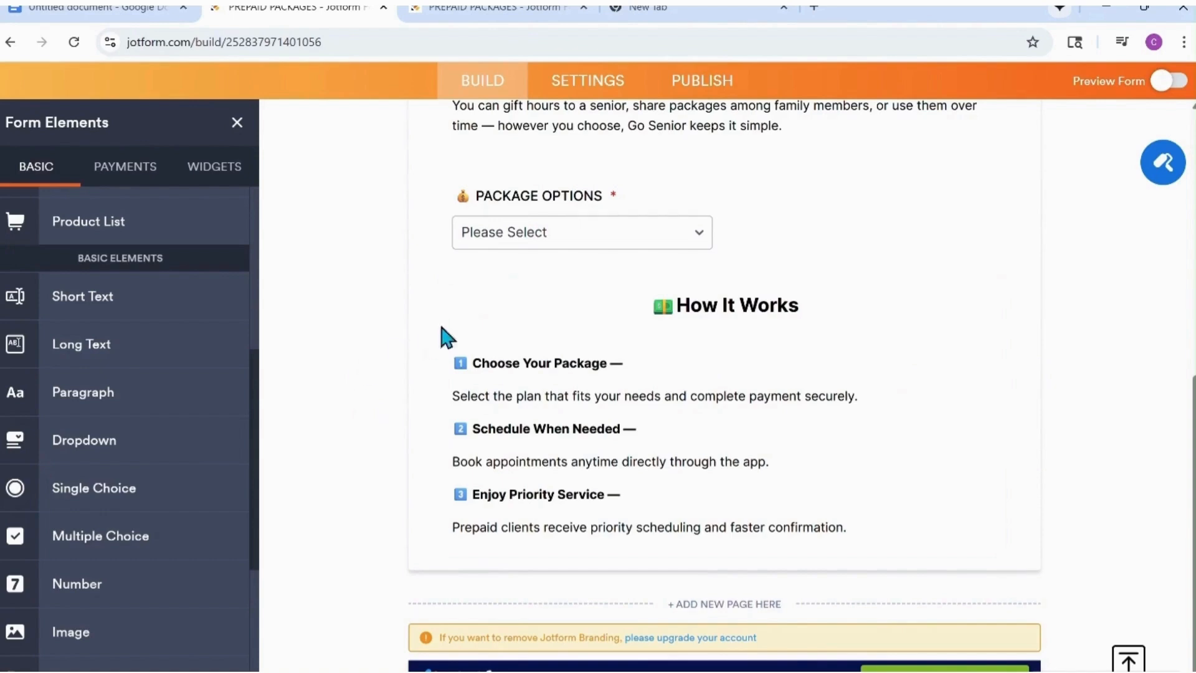
# At the form's end, add the heading "Ready to Get Started?" with subheader "Secure your prepaid hours today and enjoy worry-free service when you need it most.".
pyautogui.scroll(5, 98, 214)
pyautogui.moveTo(84, 212); pyautogui.dragTo(547, 602)
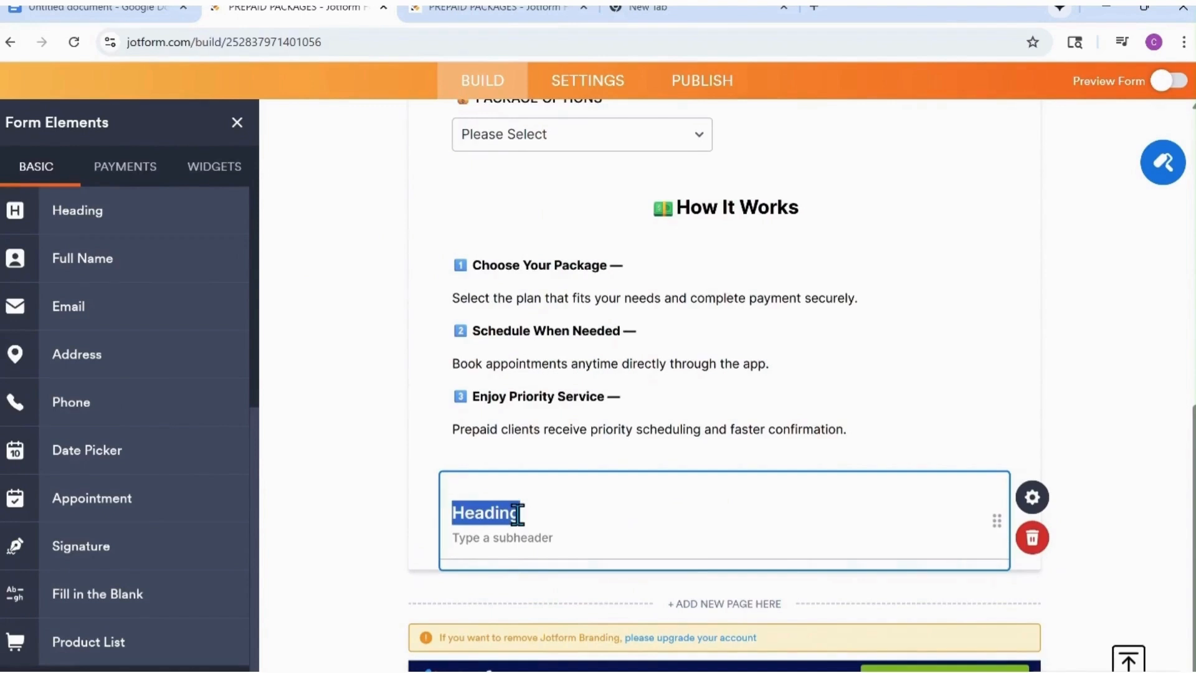
pyautogui.press('BackSpace')
pyautogui.write('Ready to Get Started?')
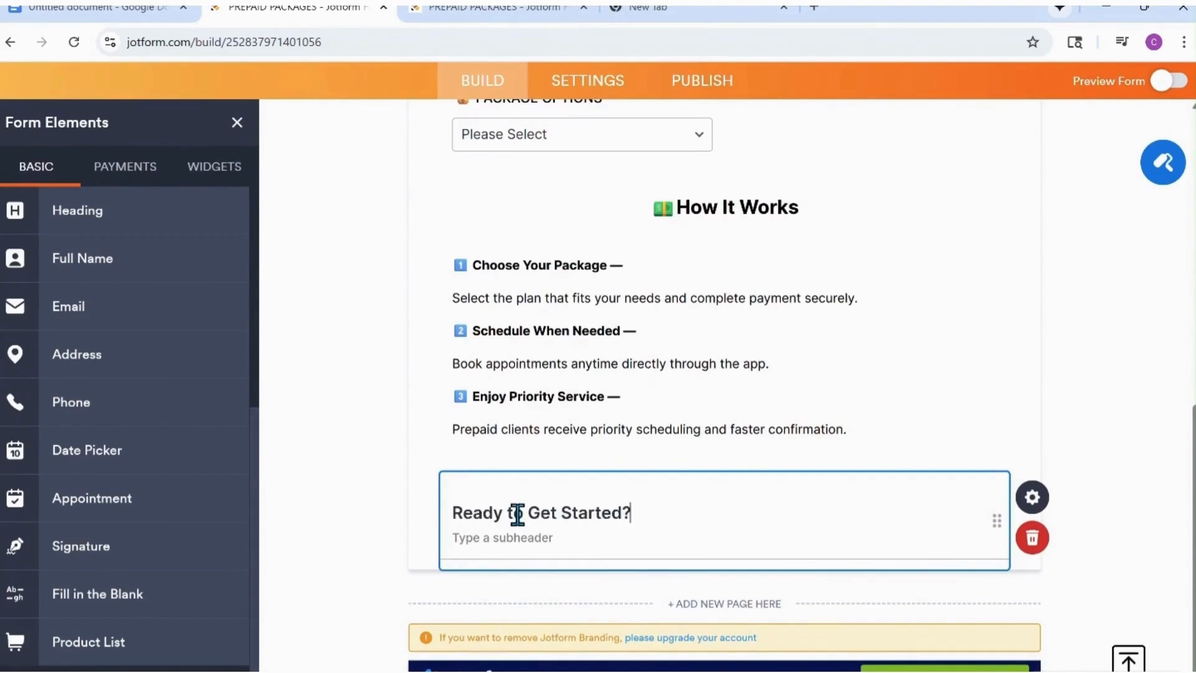
pyautogui.click(501, 16)
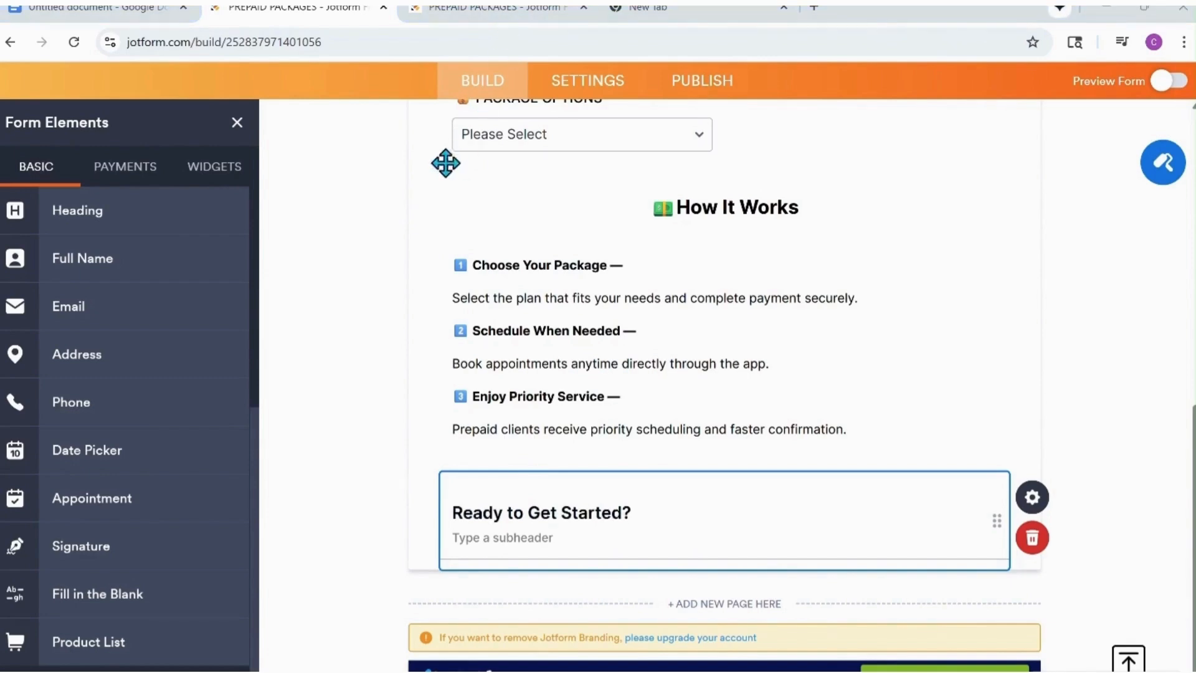
pyautogui.click(531, 539)
pyautogui.write('Secure your prepaid hours today and enjoy worry-free service when you need it most.')
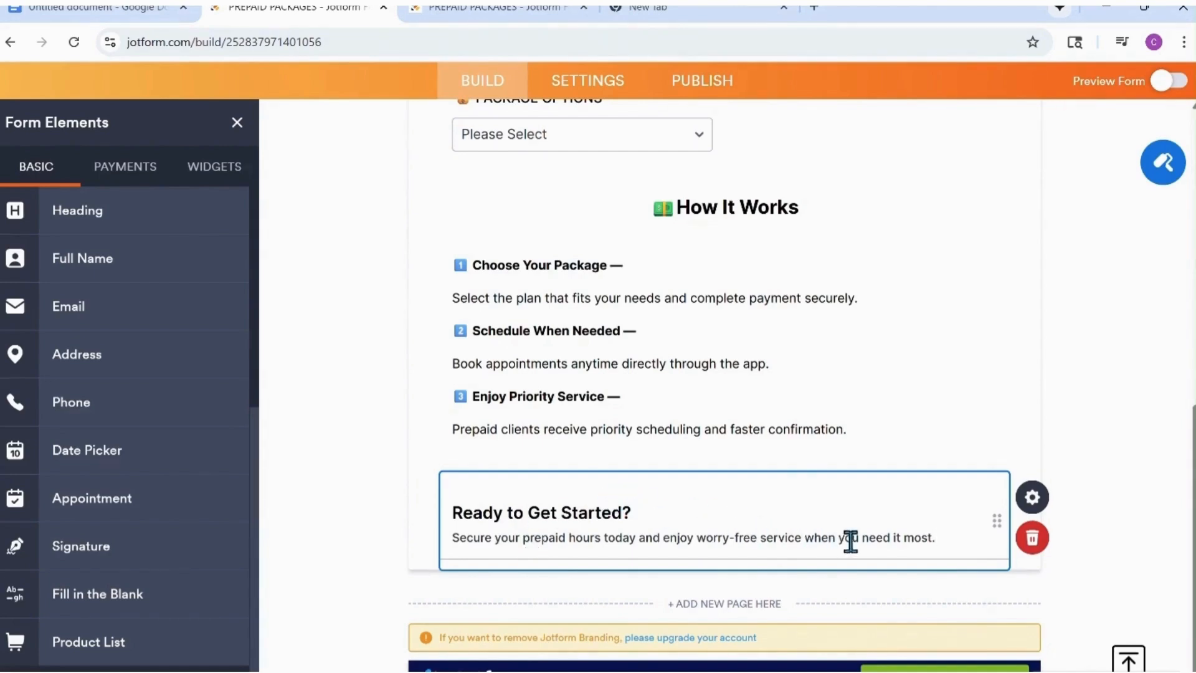
# Set the text alignment of the "Ready to Get Started?" heading to center and close its properties.
pyautogui.click(1032, 496)
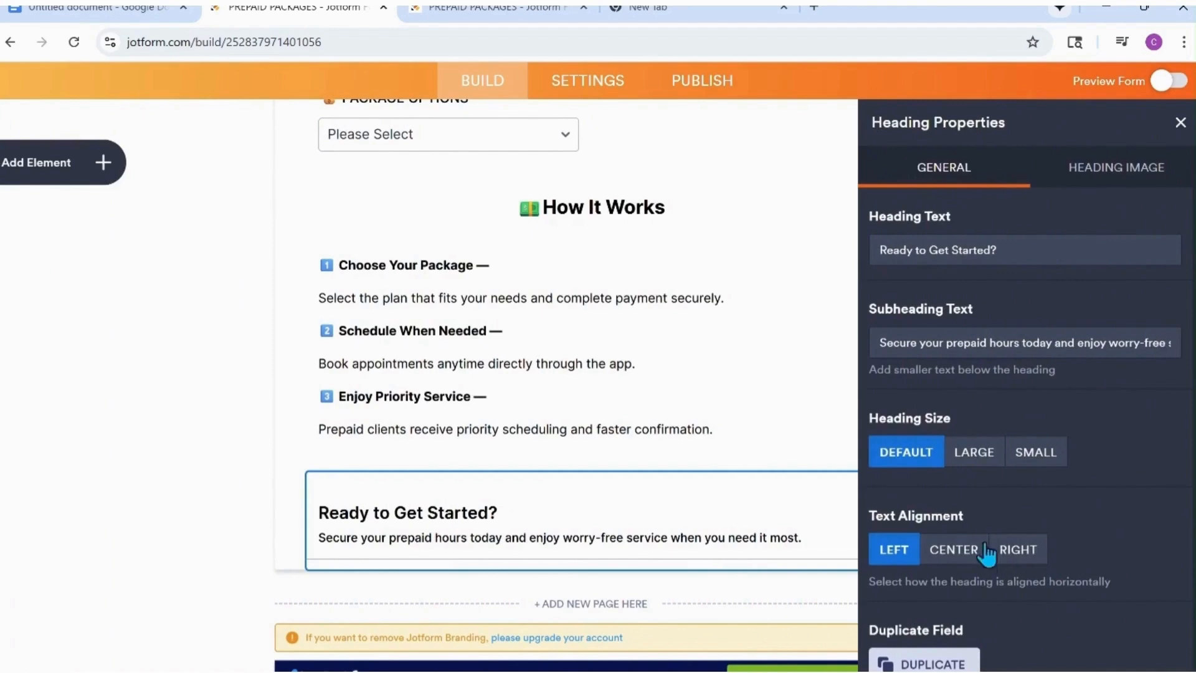
pyautogui.click(941, 552)
pyautogui.click(116, 431)
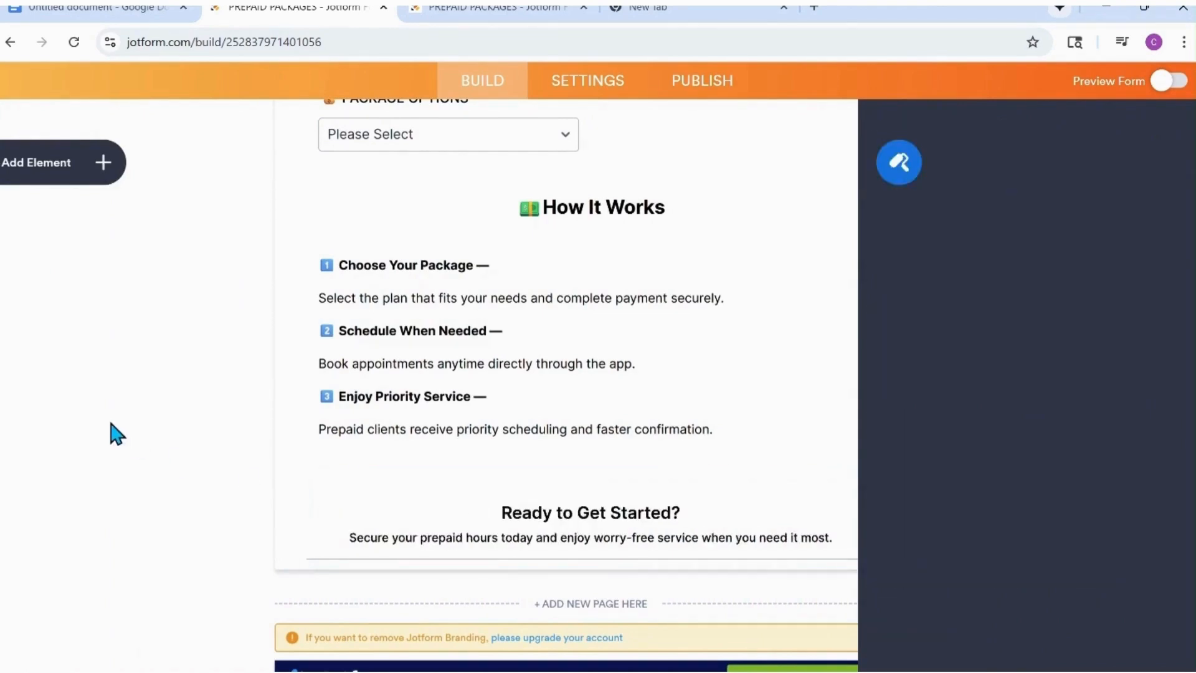
# Add a paragraph element below the "Ready to Get Started?" heading and paste in the copied prepay description and Notes text.
pyautogui.click(104, 163)
pyautogui.scroll(-7, 132, 334)
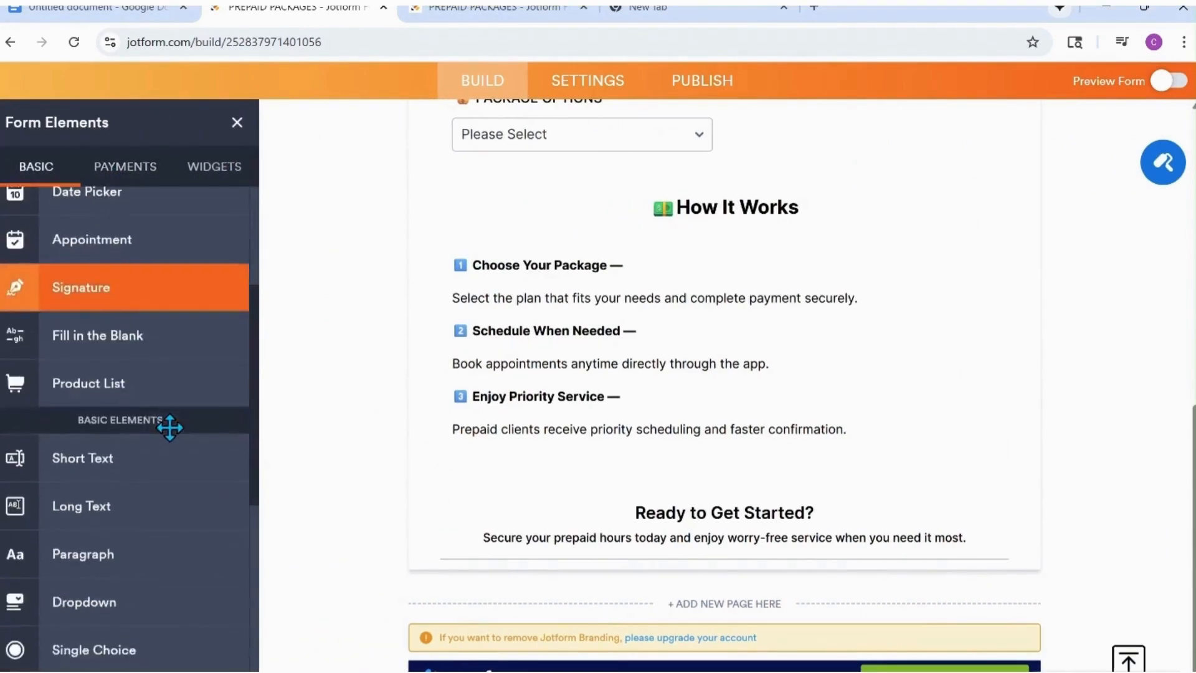
pyautogui.moveTo(107, 395); pyautogui.dragTo(651, 619)
pyautogui.click(1027, 498)
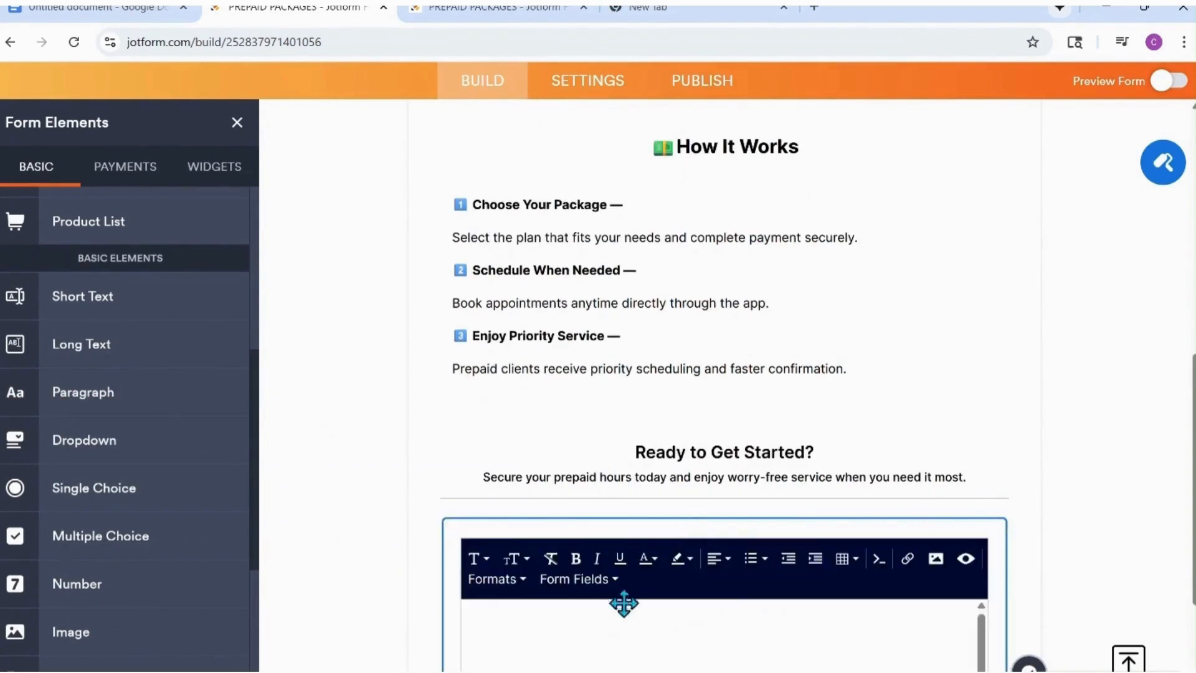
pyautogui.scroll(-5, 531, 339)
pyautogui.rightClick(531, 339)
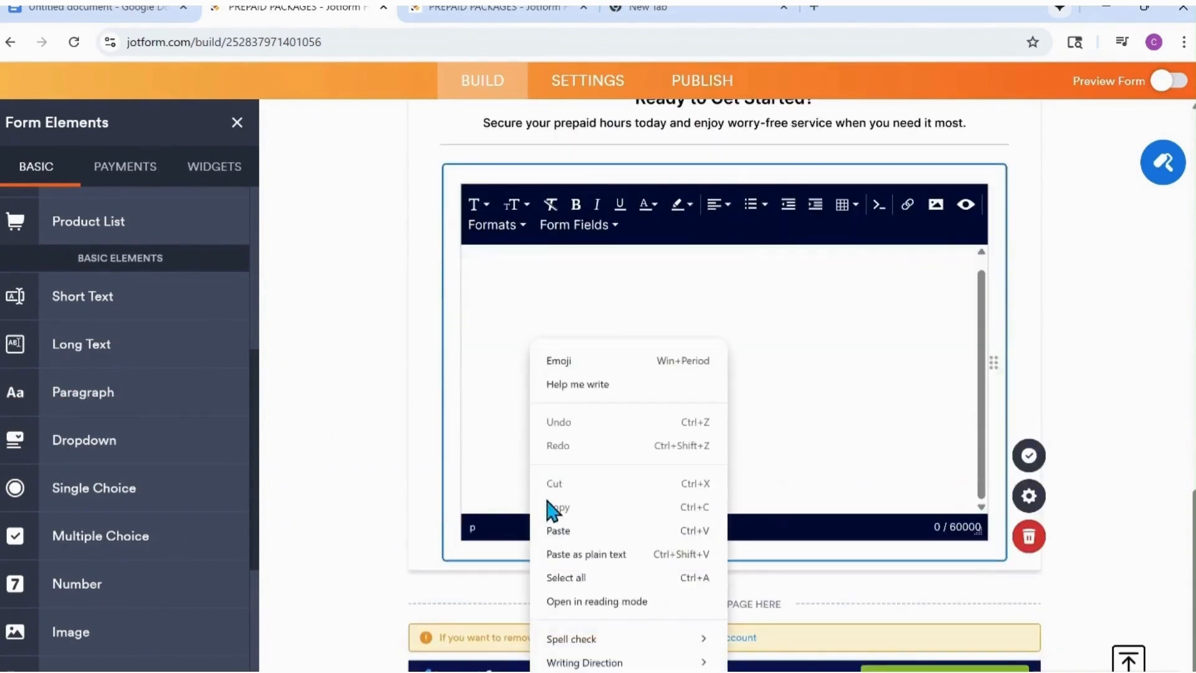
pyautogui.click(561, 531)
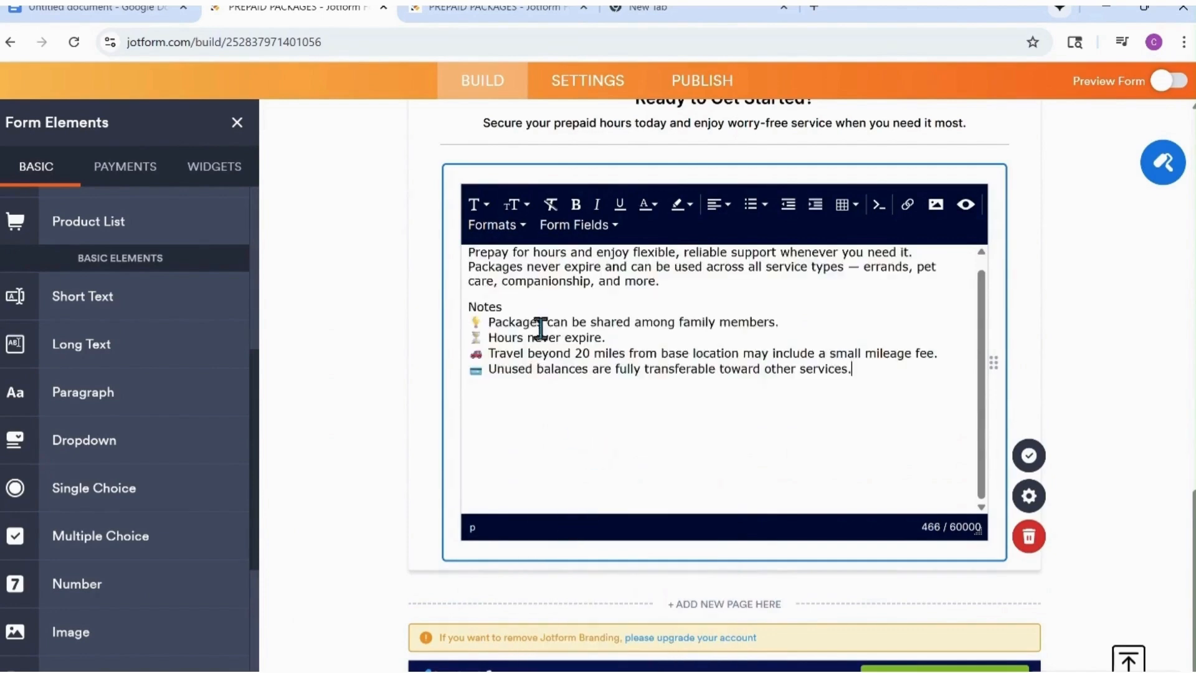
# Bold the "Notes" title in the new paragraph and save the paragraph.
pyautogui.moveTo(526, 305); pyautogui.dragTo(470, 306)
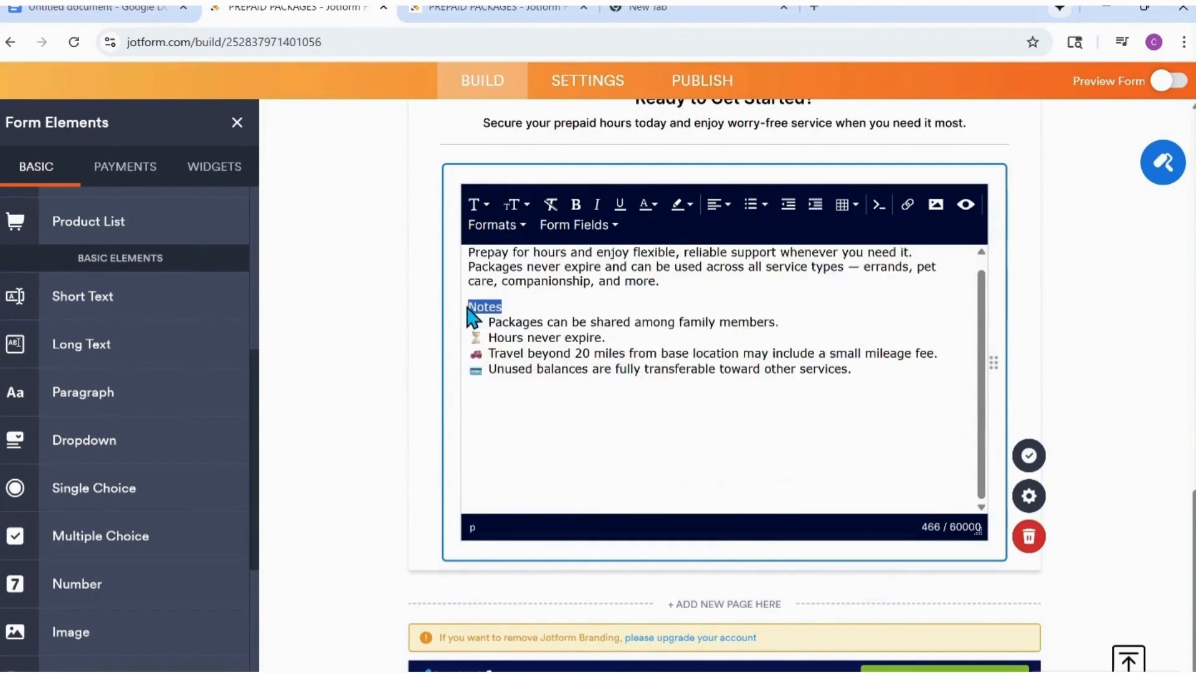
pyautogui.click(577, 208)
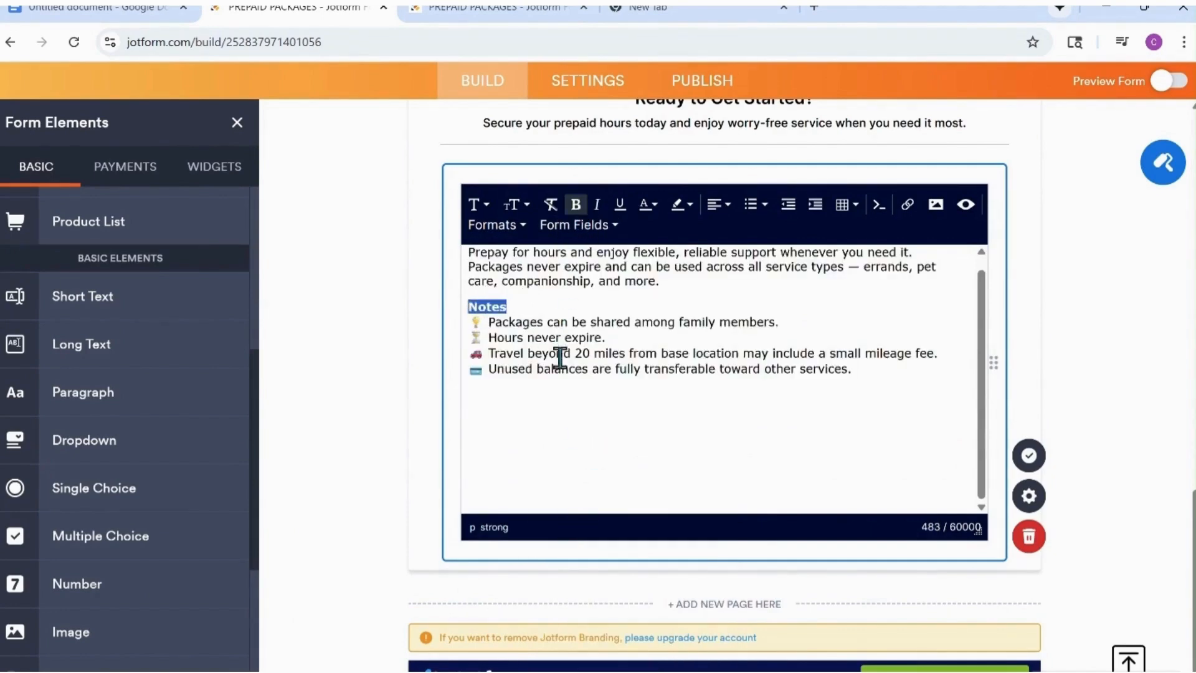
pyautogui.click(1029, 460)
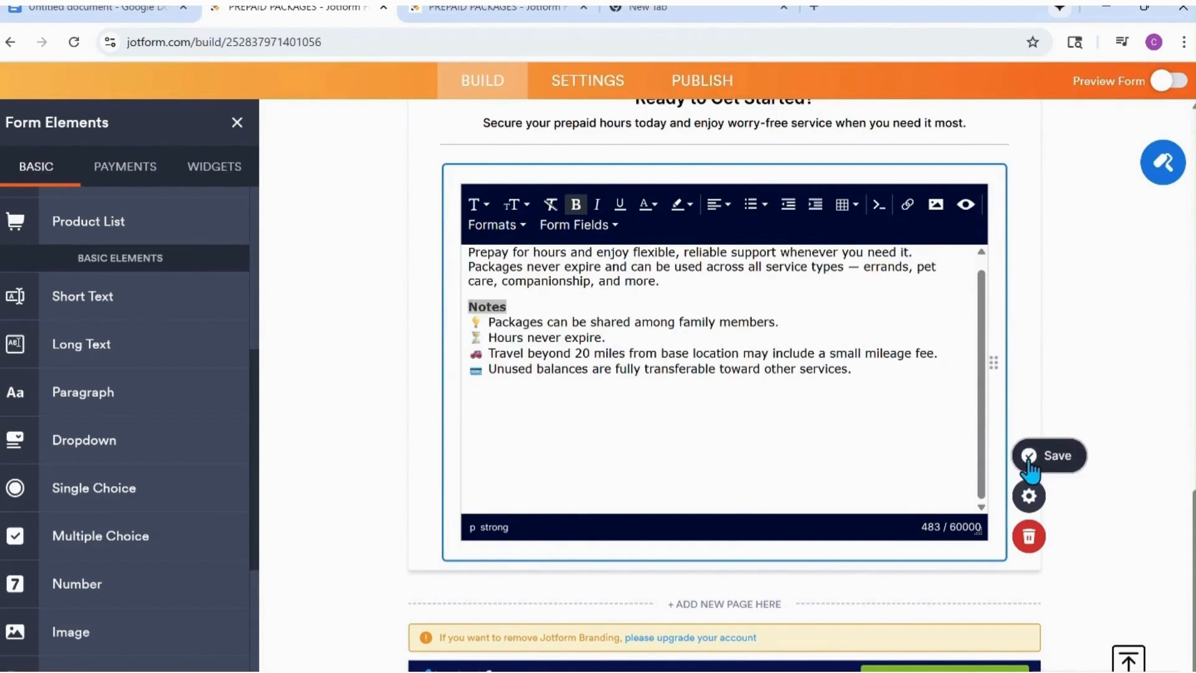
# Go to the form's publishing section, preview the form and expand the PACKAGE OPTIONS dropdown to check its package choices.
pyautogui.click(703, 93)
pyautogui.click(1160, 142)
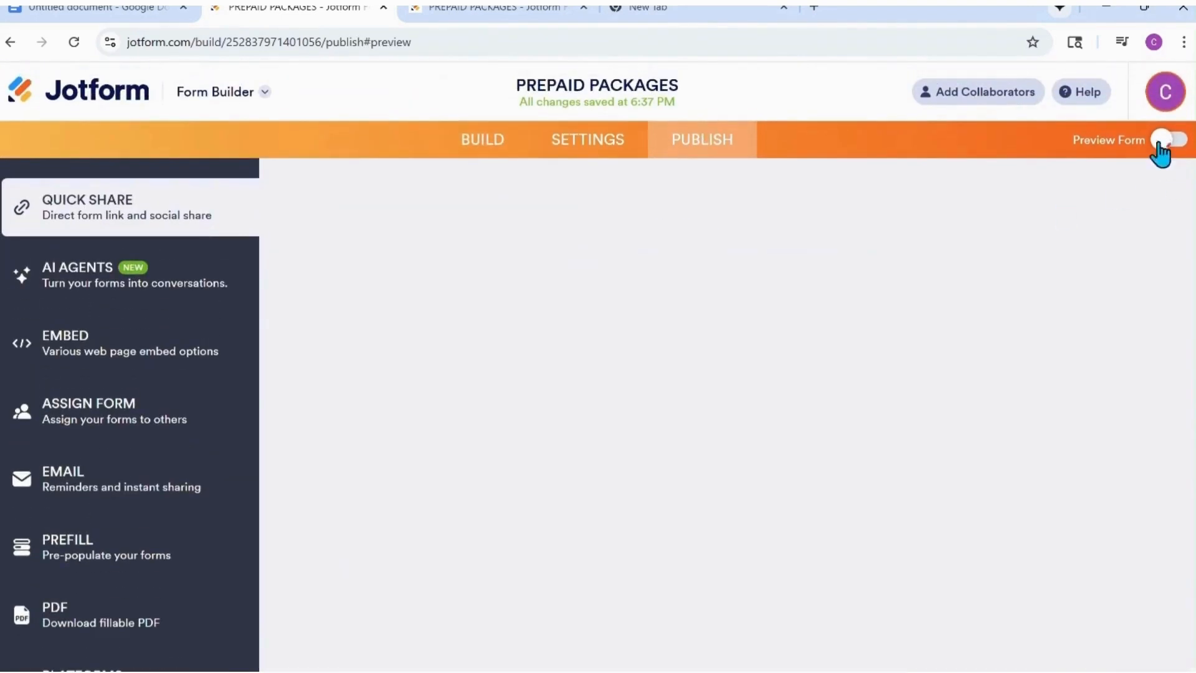
pyautogui.scroll(-5, 649, 357)
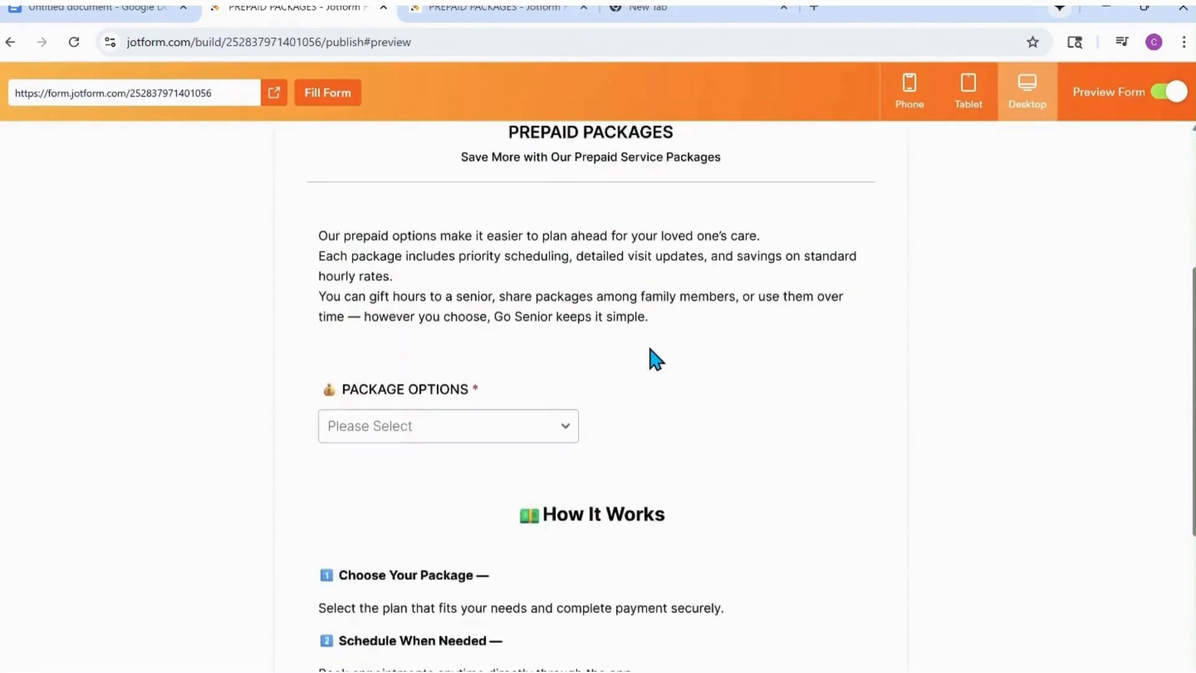
pyautogui.click(566, 405)
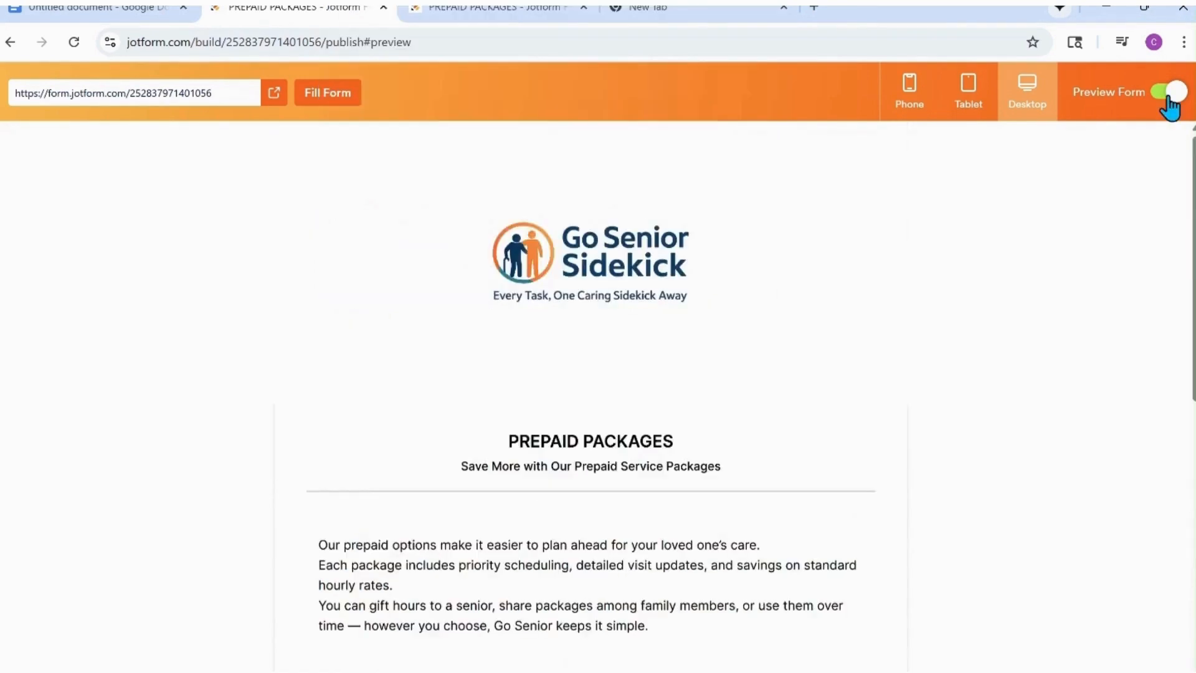
# Leave the preview, return to building the form and add a Form Calculation widget below the Notes paragraph.
pyautogui.click(1169, 91)
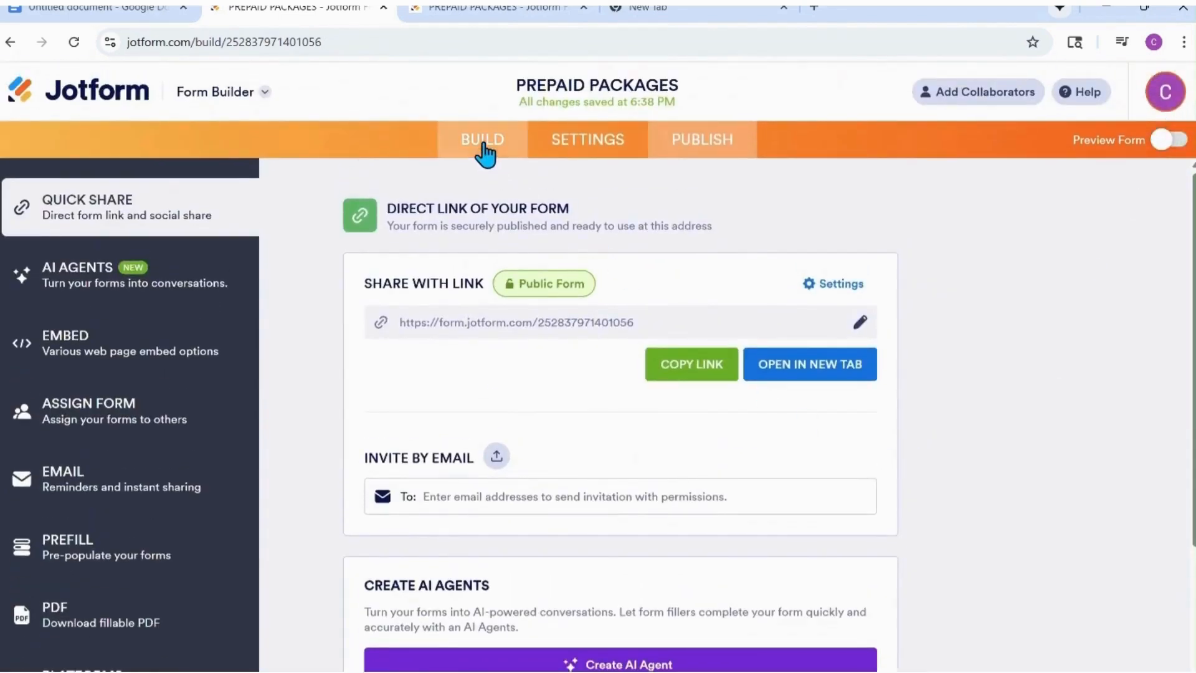
pyautogui.click(484, 154)
pyautogui.scroll(-2, 541, 459)
pyautogui.scroll(-15, 542, 459)
pyautogui.click(214, 224)
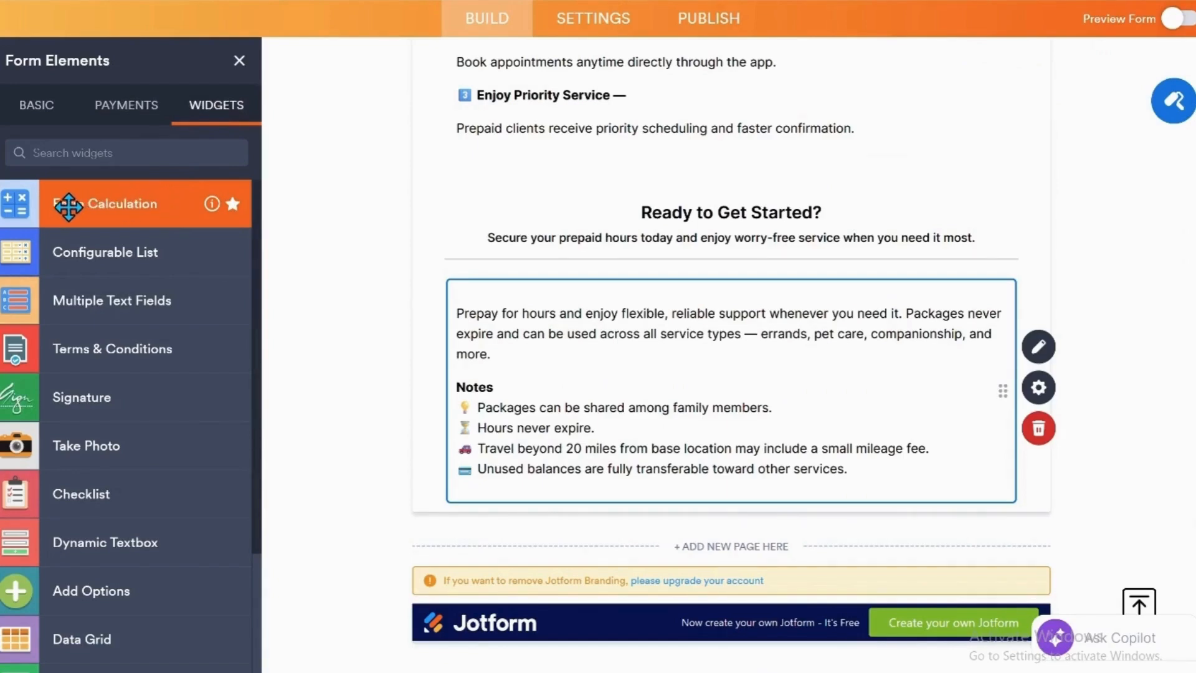
pyautogui.moveTo(69, 206); pyautogui.dragTo(516, 555)
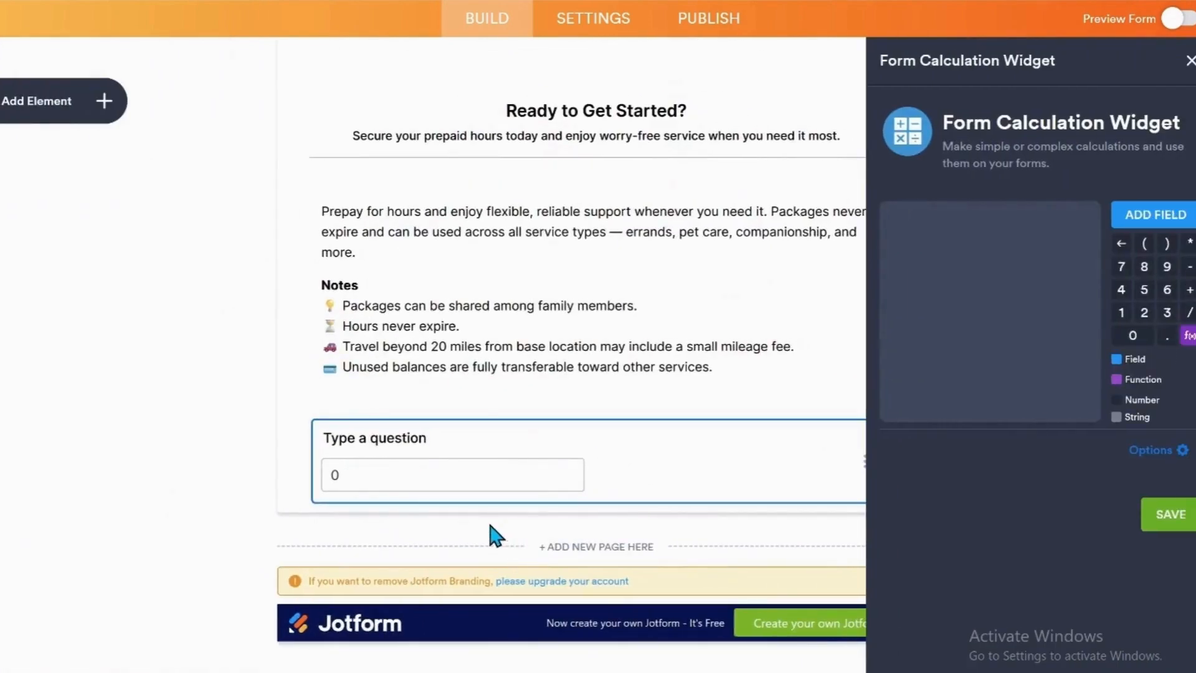
# Label the new calculation field "Package Subtotal".
pyautogui.click(438, 439)
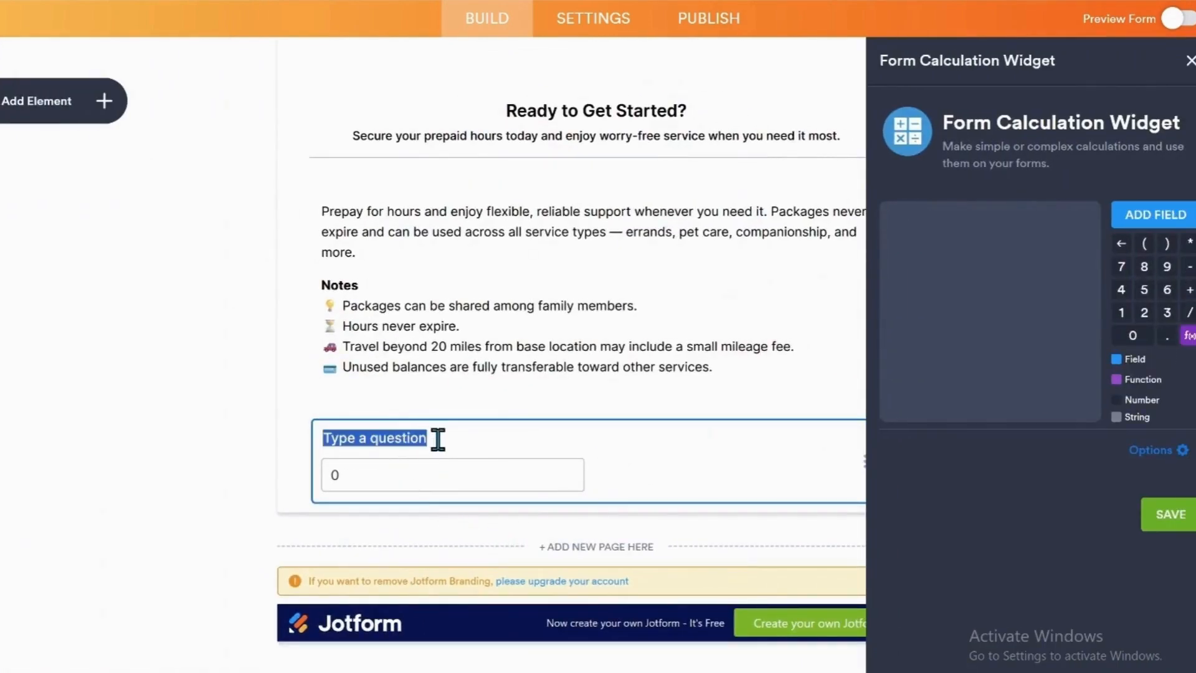
pyautogui.press('BackSpace')
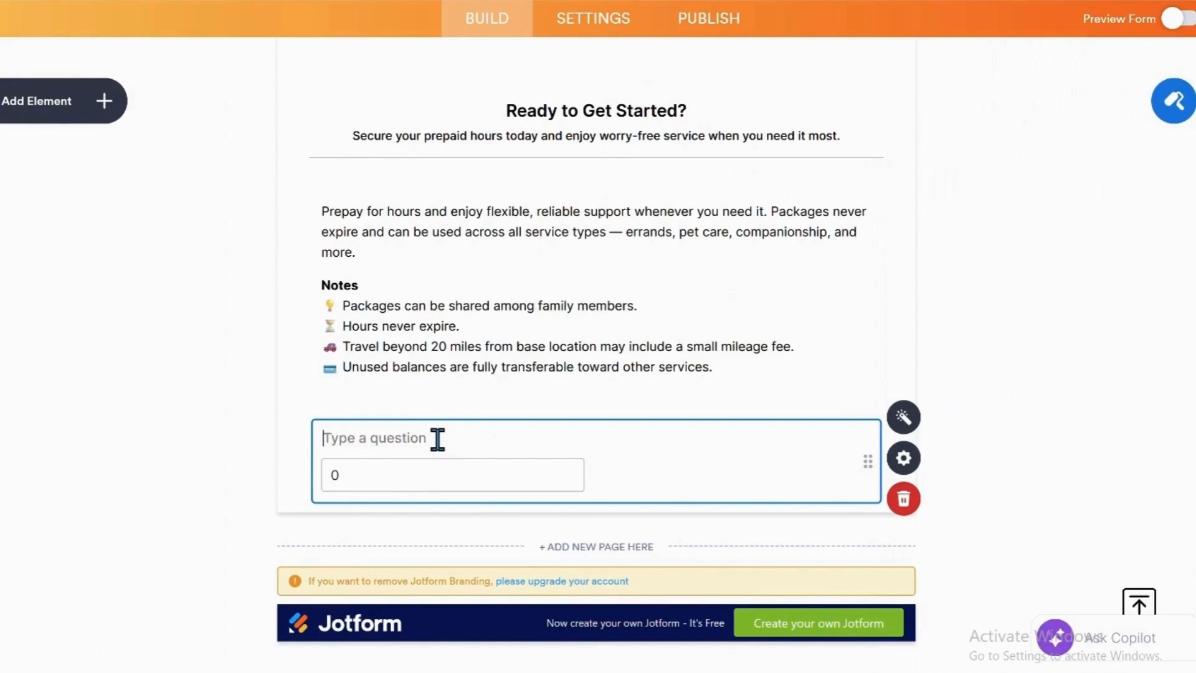
pyautogui.write('Package Subtotal')
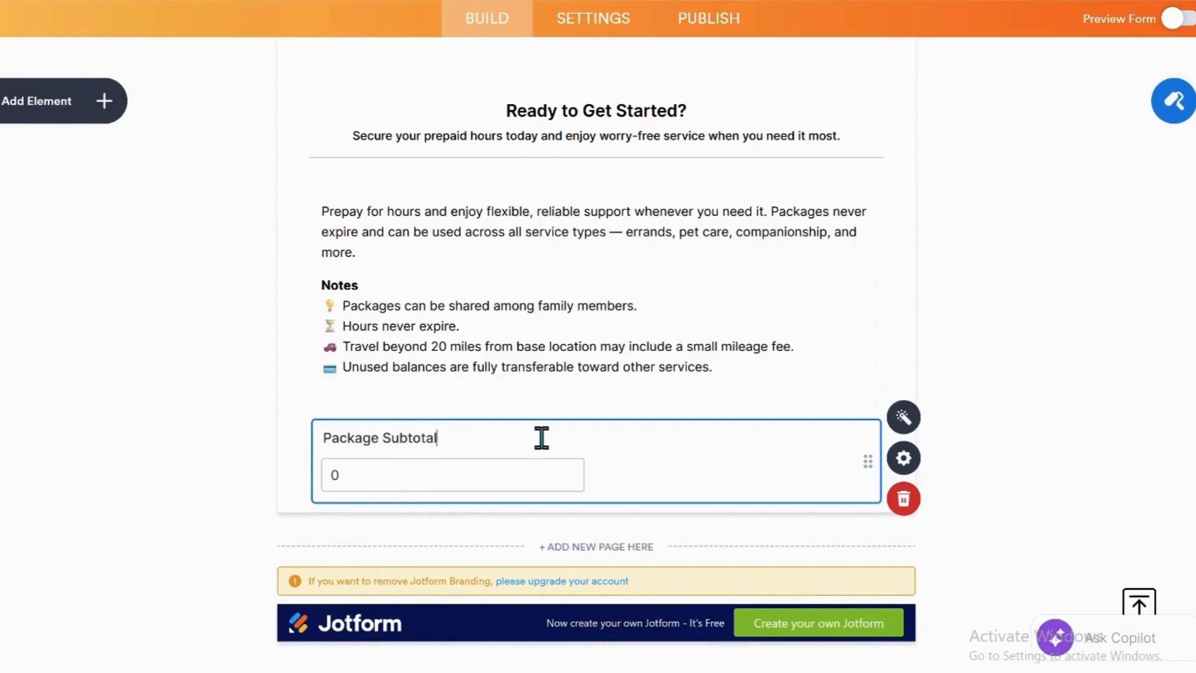
# Insert the PACKAGE OPTIONS field into the Package Subtotal widget's calculation and save it.
pyautogui.click(905, 422)
pyautogui.click(905, 425)
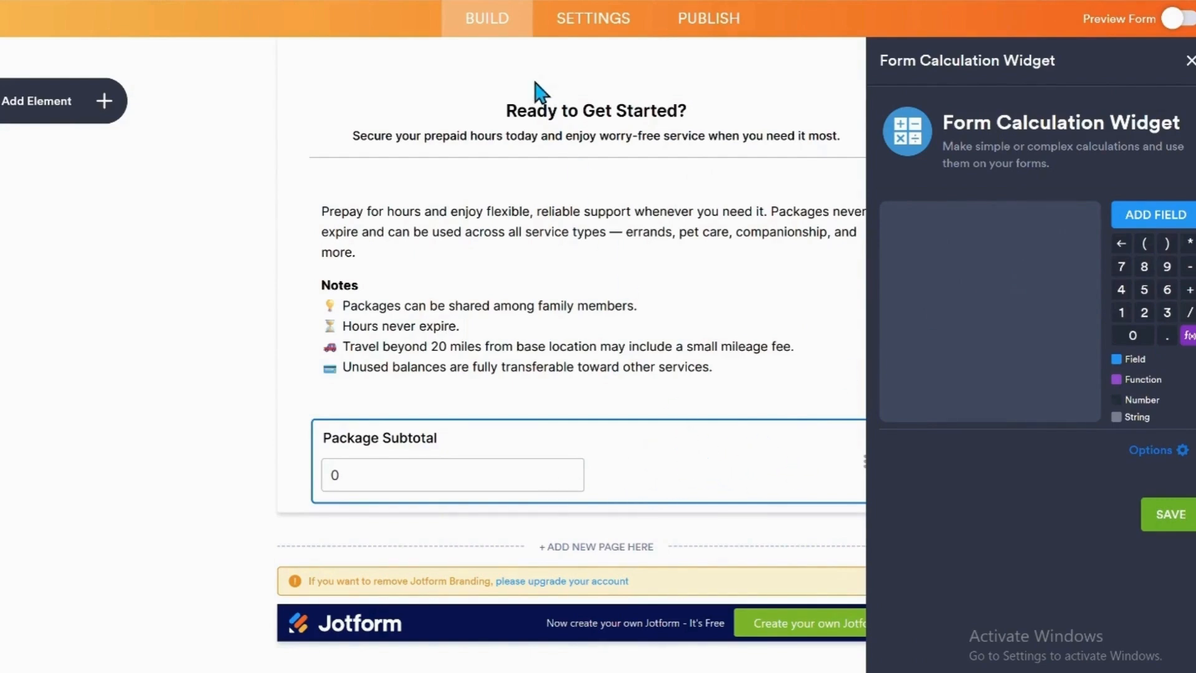
pyautogui.click(1155, 215)
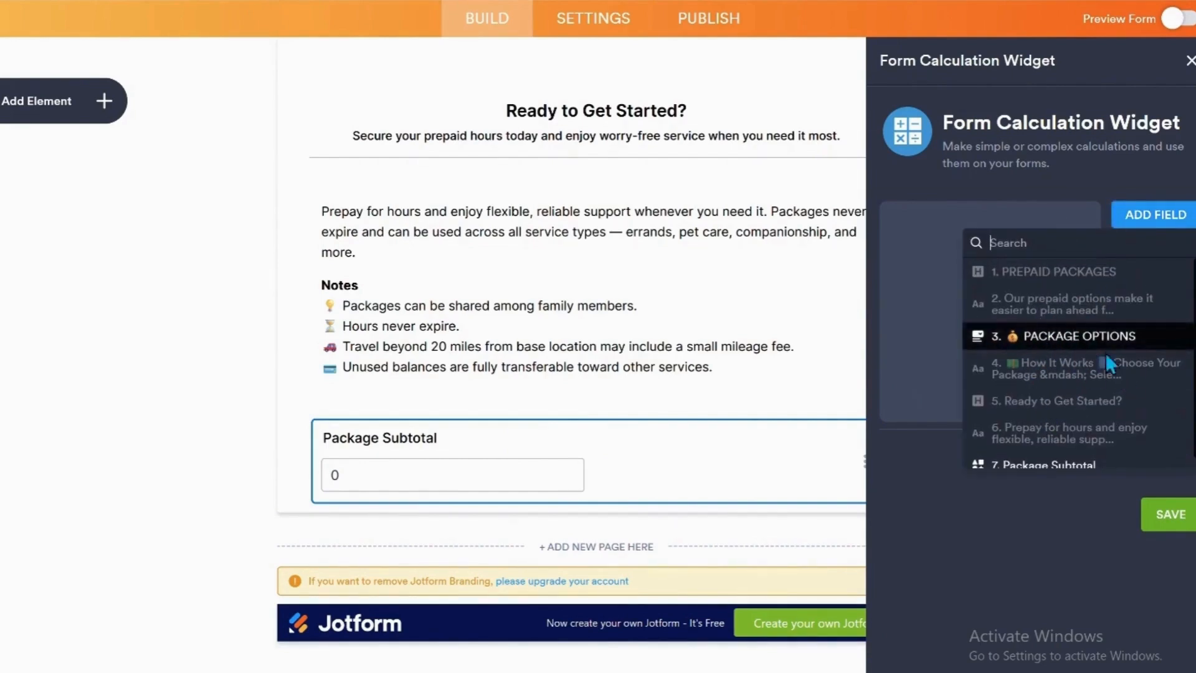
pyautogui.scroll(-1, 1074, 381)
pyautogui.click(1054, 326)
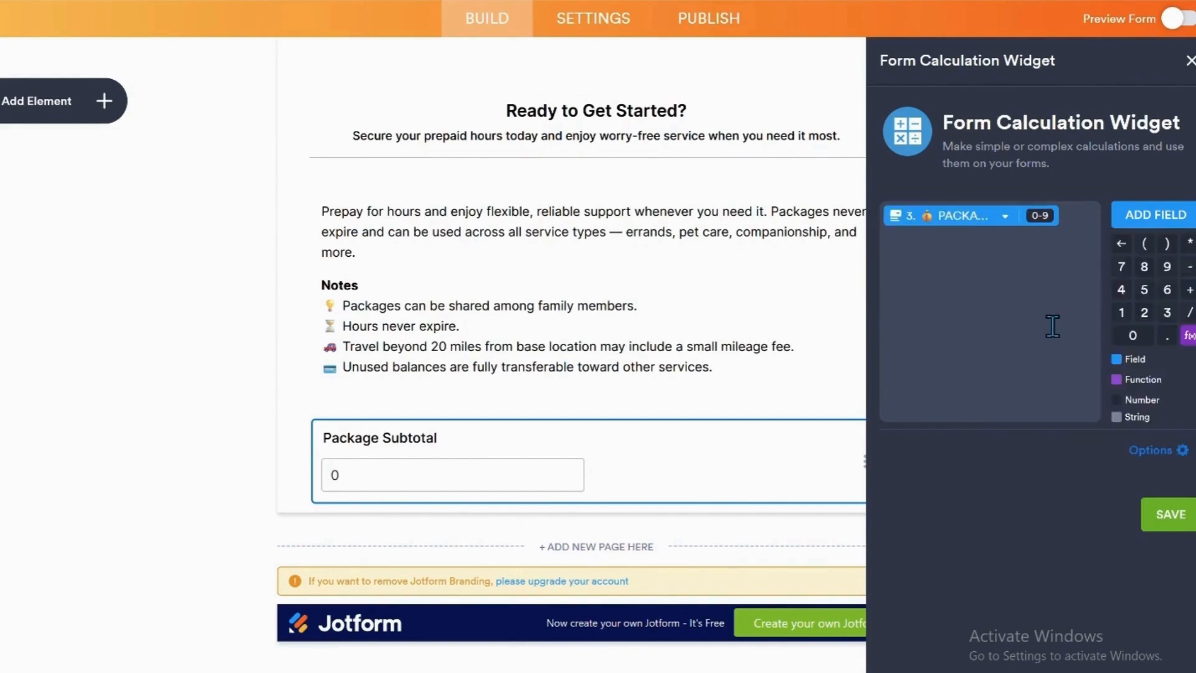
pyautogui.click(1153, 519)
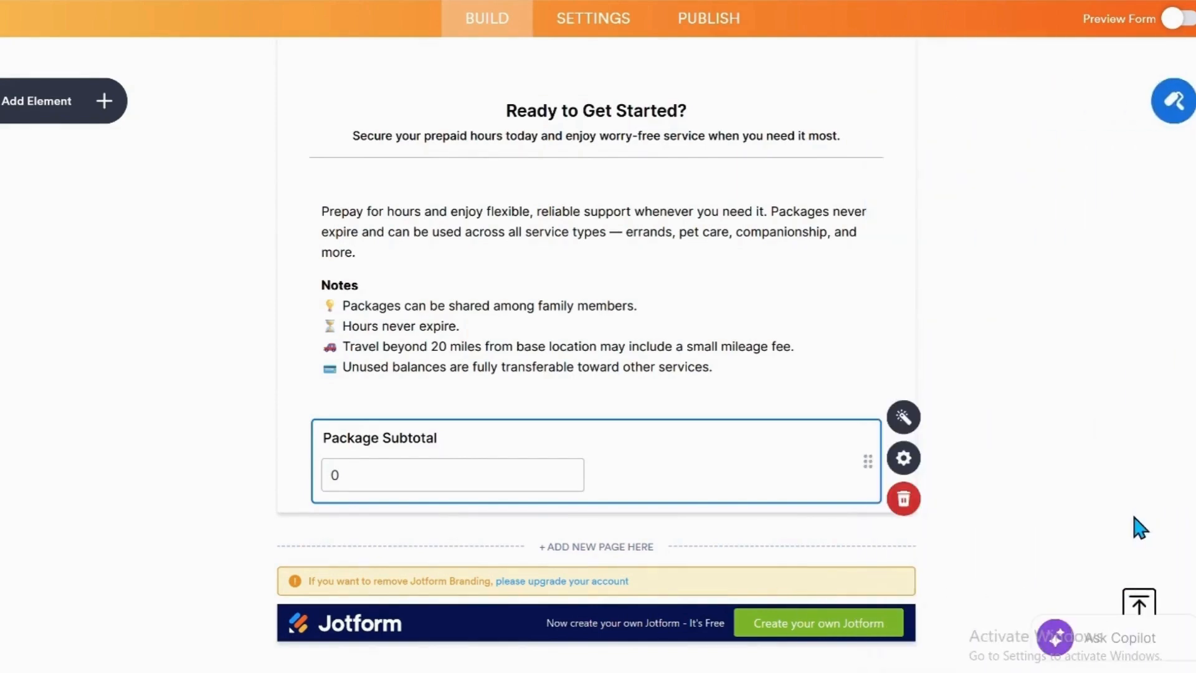
# Set the Package Subtotal field's default result to "$" and close its properties.
pyautogui.click(903, 458)
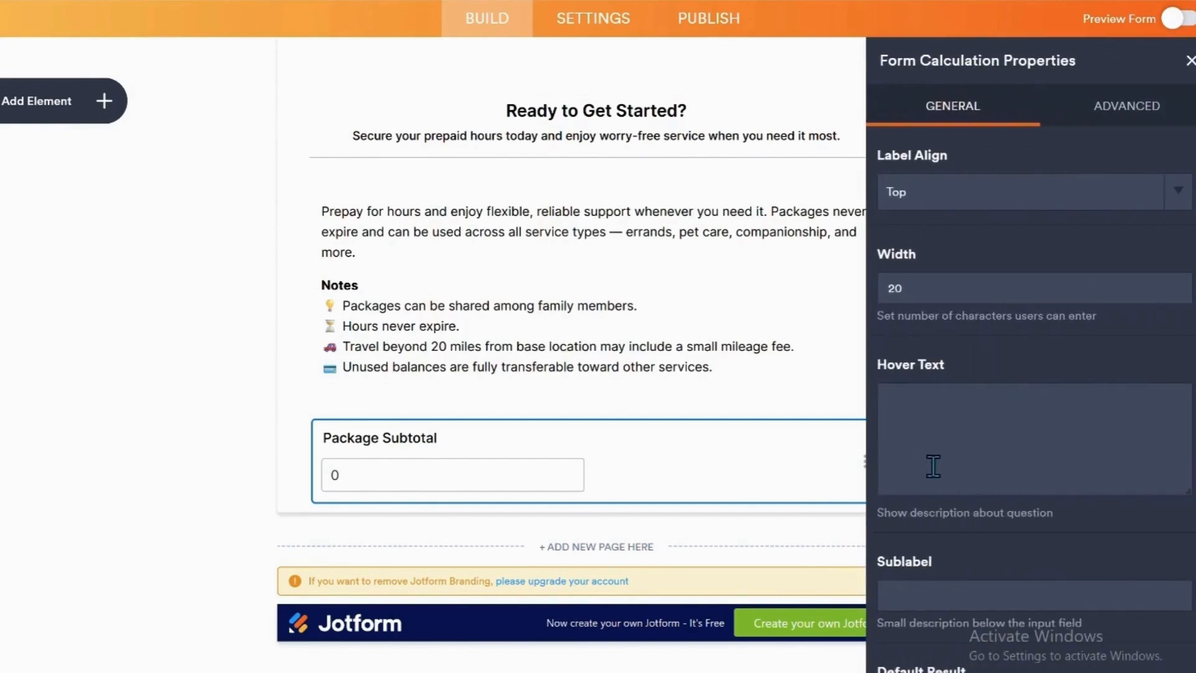
pyautogui.scroll(-3, 933, 466)
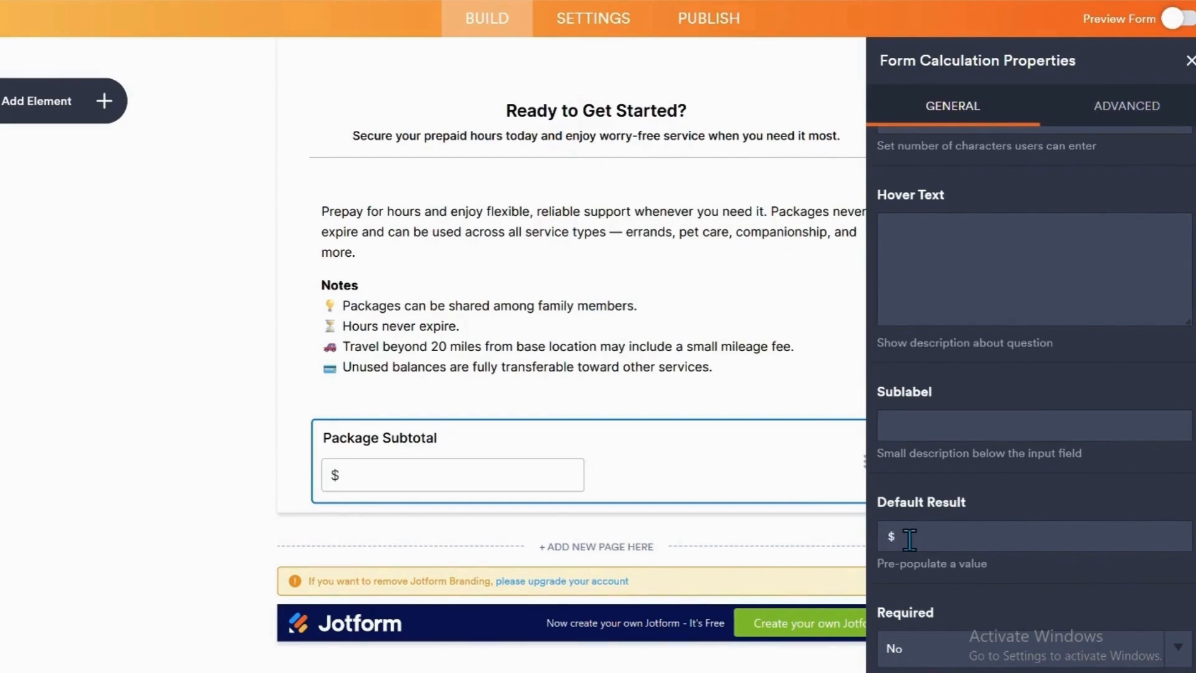
pyautogui.click(933, 545)
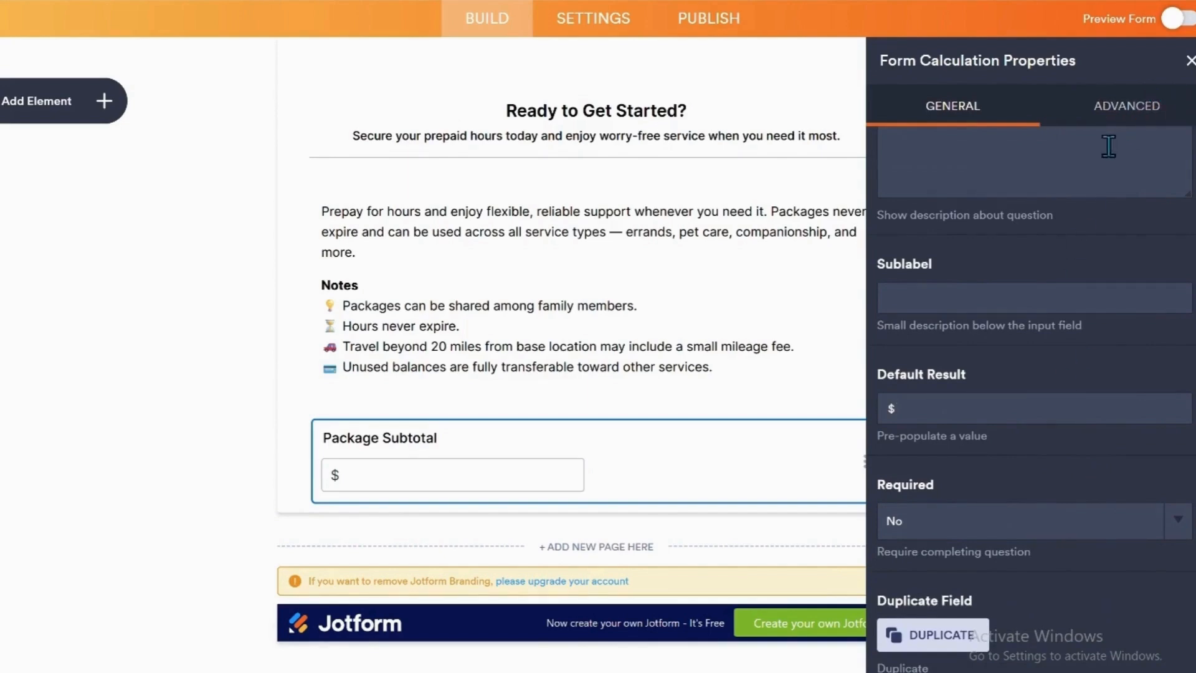
pyautogui.click(1189, 62)
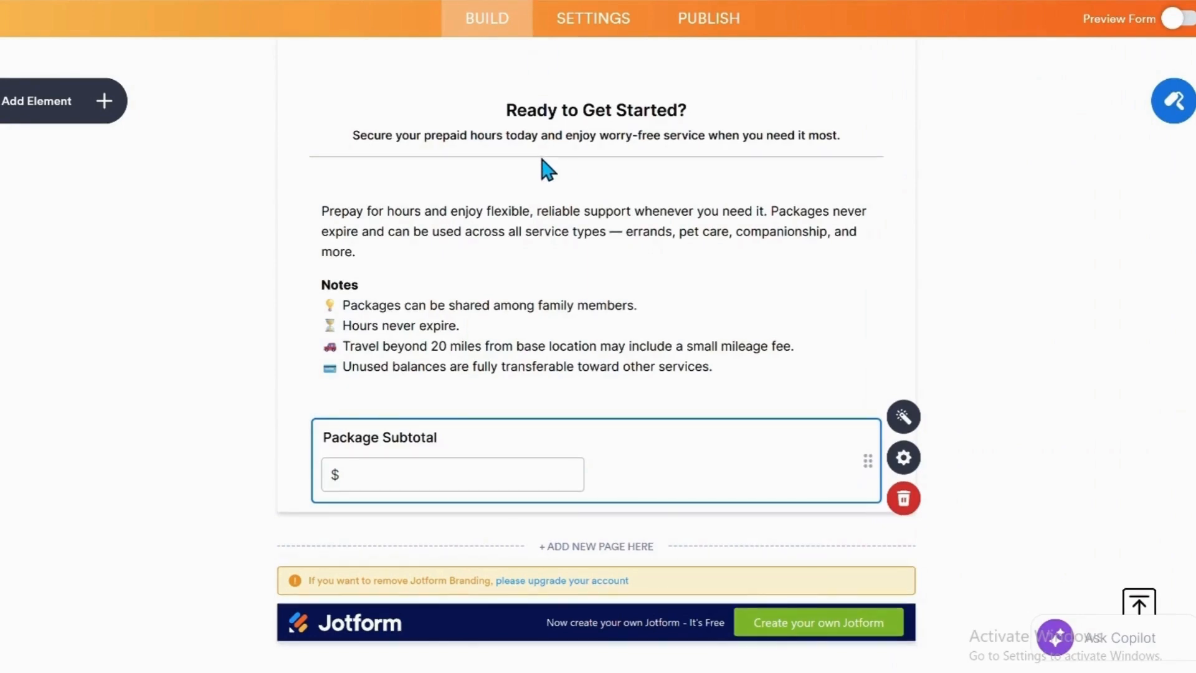
# Add a second page to the form and move the Package Subtotal field back onto page 1, below the Notes paragraph.
pyautogui.click(578, 546)
pyautogui.scroll(-2, 580, 555)
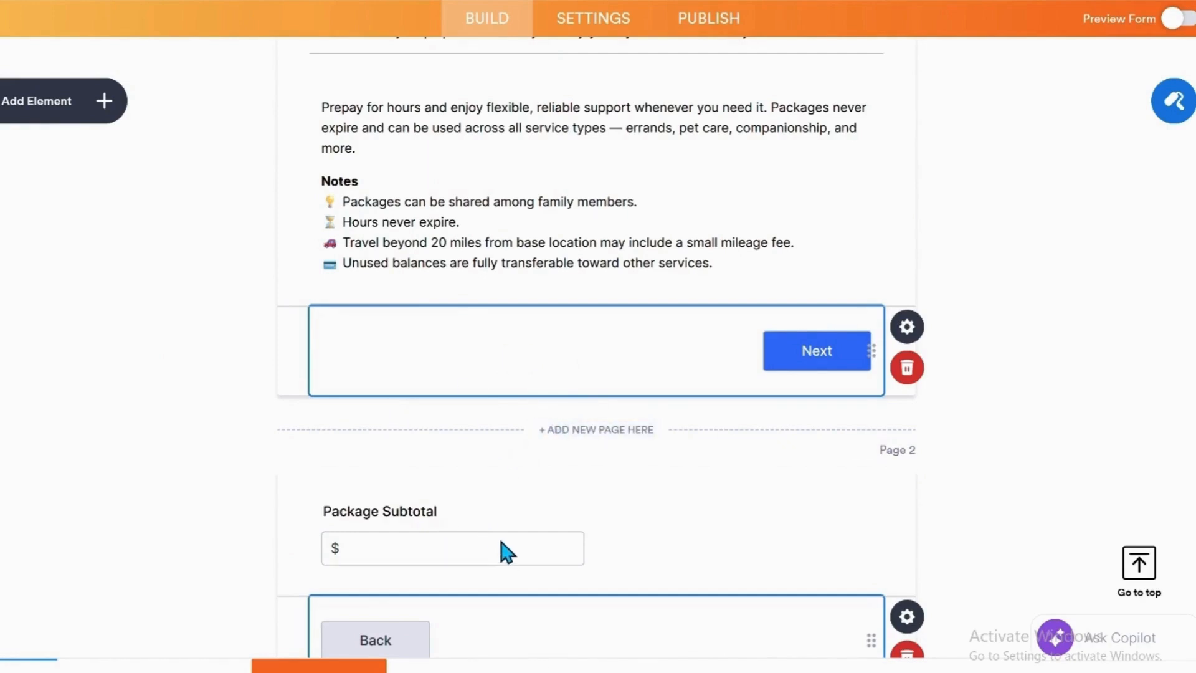
pyautogui.moveTo(501, 542); pyautogui.dragTo(529, 337)
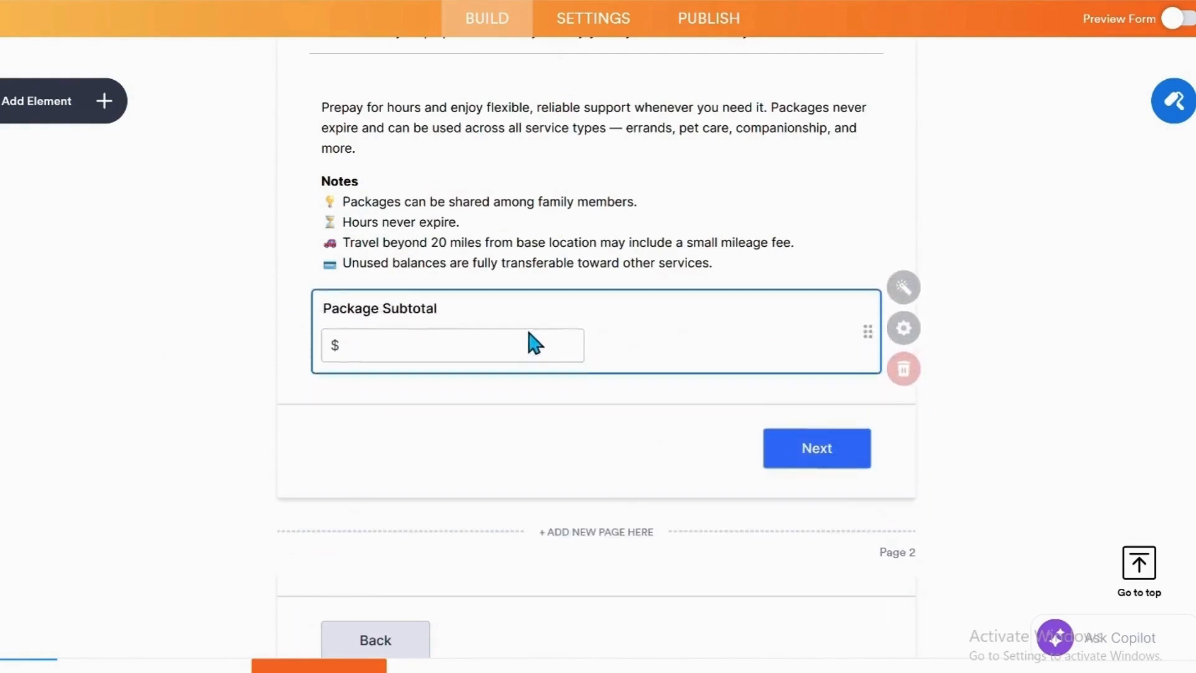
# Go to the empty page 2 and examine the payment gateways available as form elements.
pyautogui.scroll(-2, 579, 429)
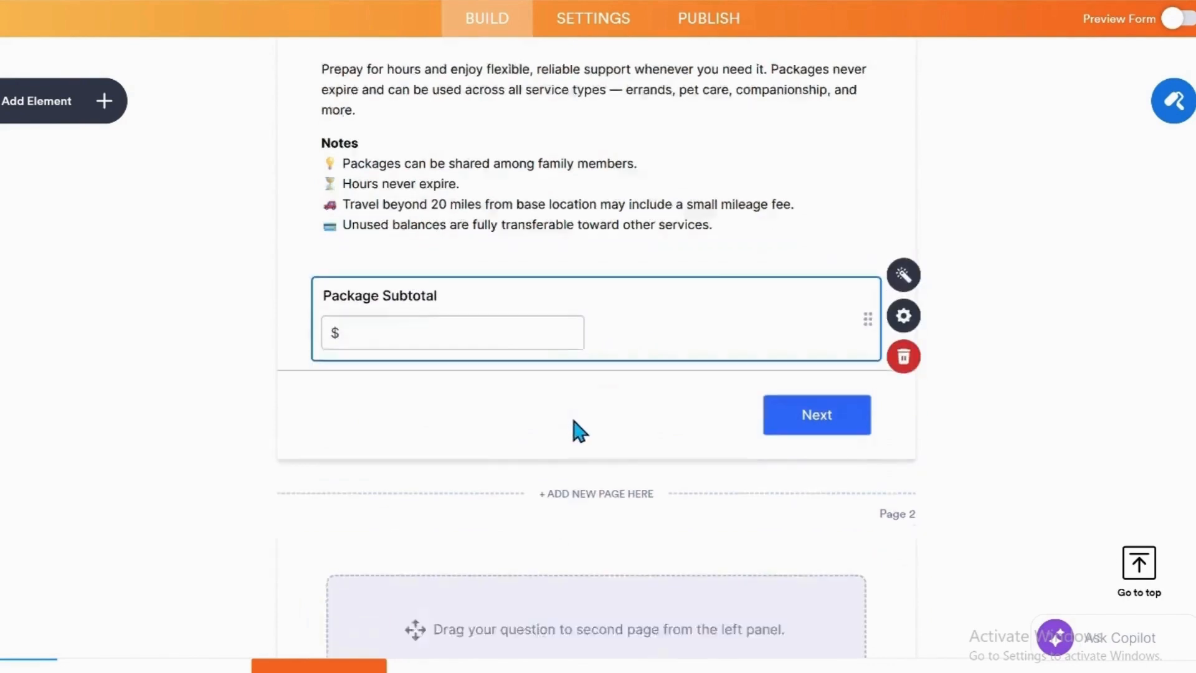
pyautogui.scroll(-5, 579, 430)
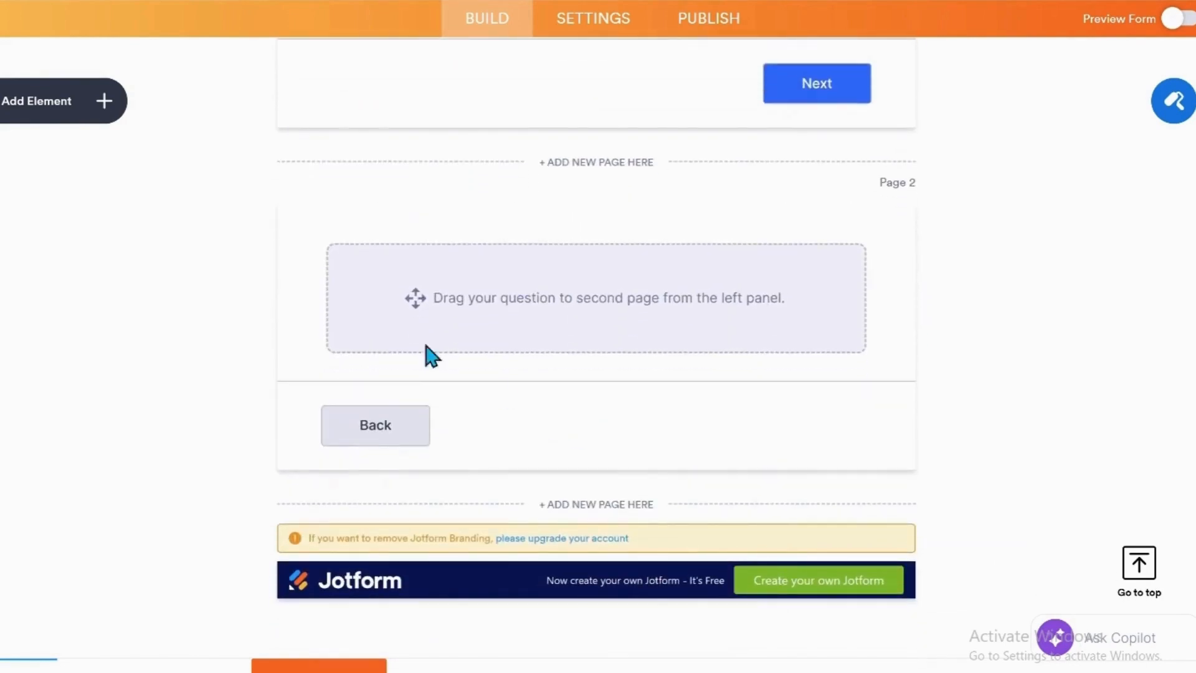
pyautogui.click(118, 116)
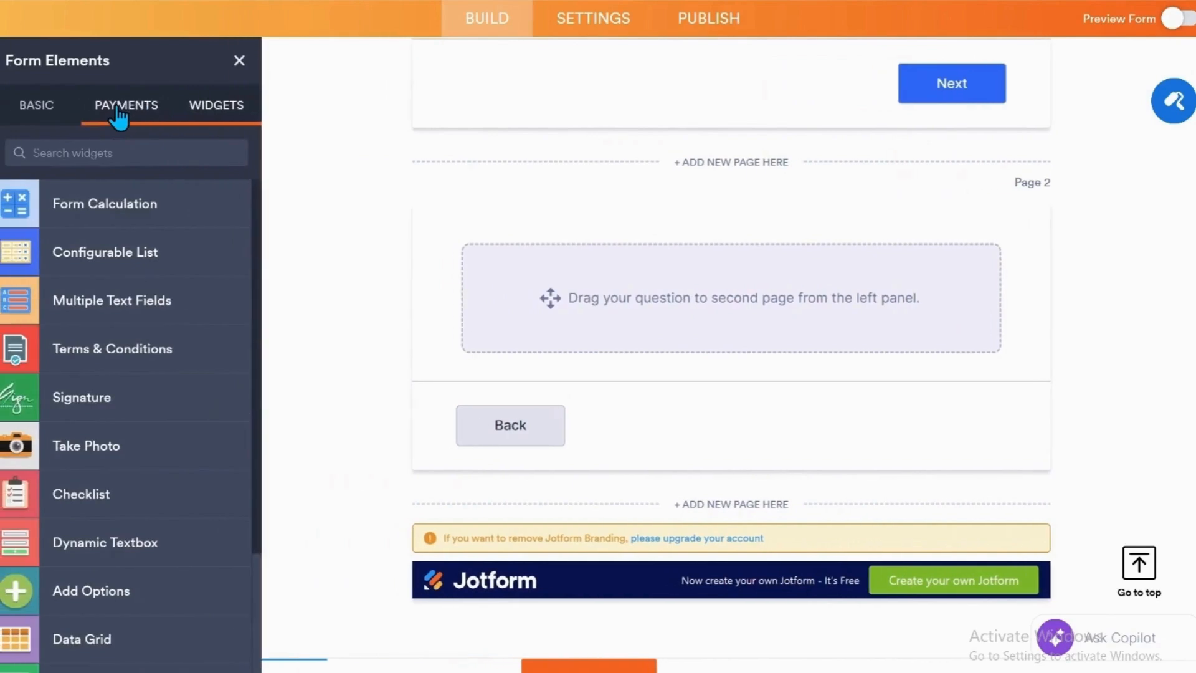
pyautogui.click(117, 110)
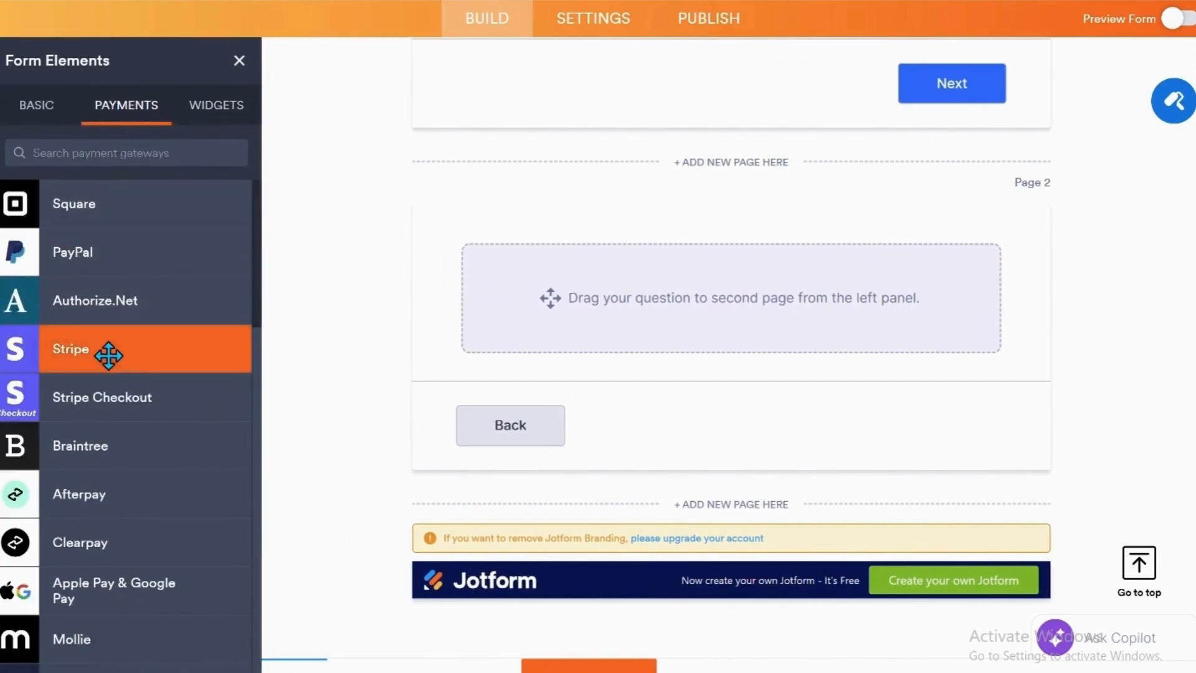
pyautogui.scroll(-5, 125, 369)
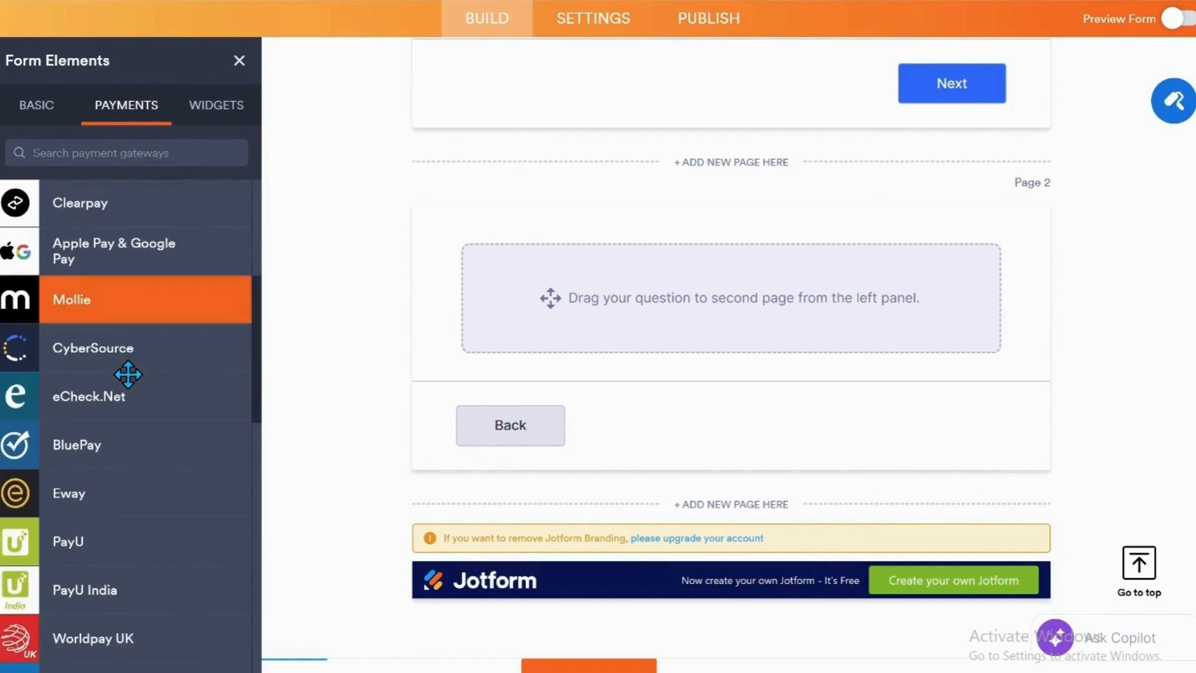
pyautogui.scroll(-8, 127, 375)
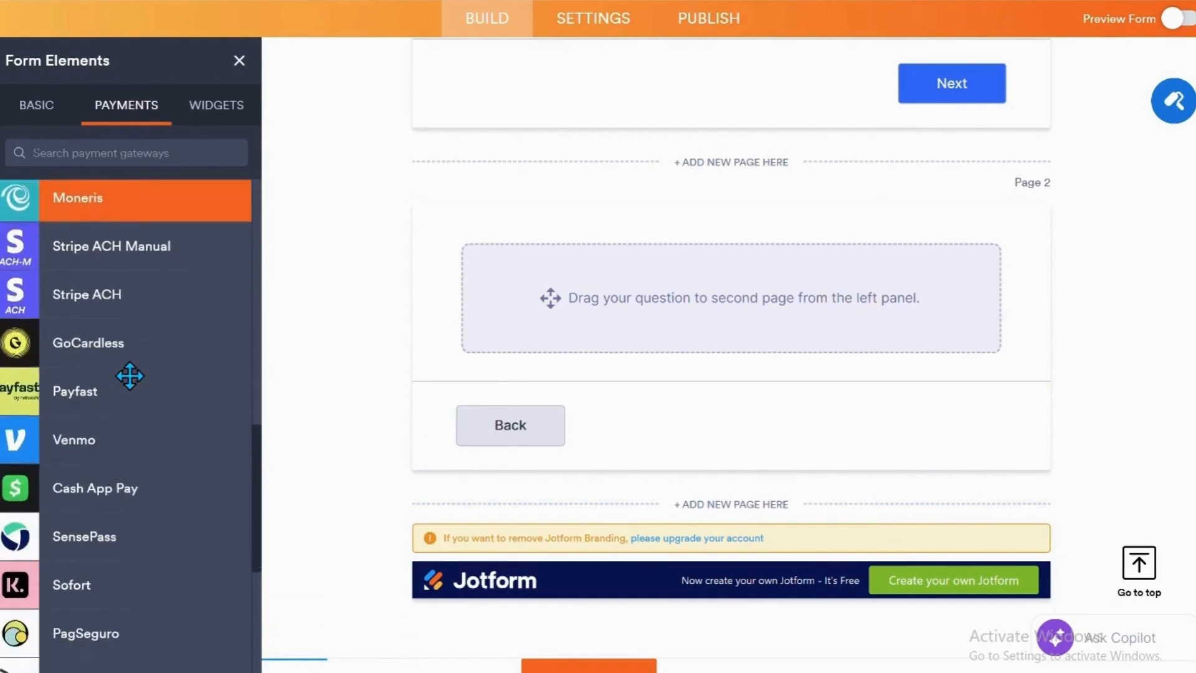
pyautogui.scroll(-5, 129, 376)
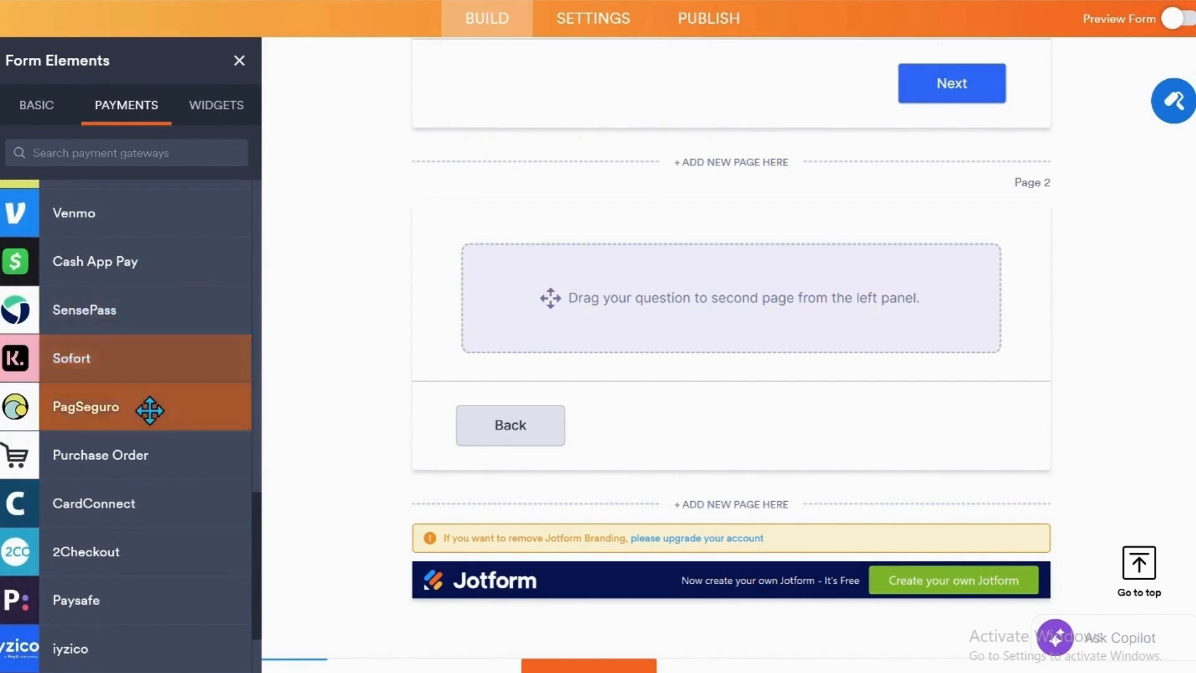
pyautogui.scroll(-4, 150, 410)
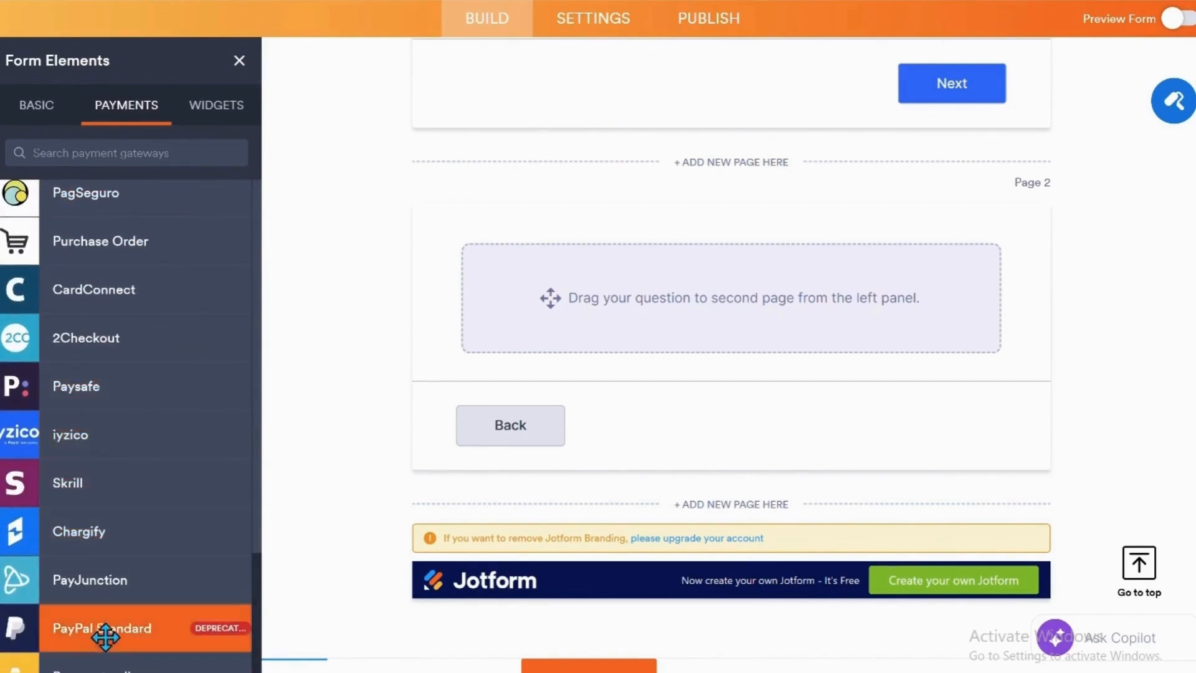
pyautogui.scroll(5, 157, 571)
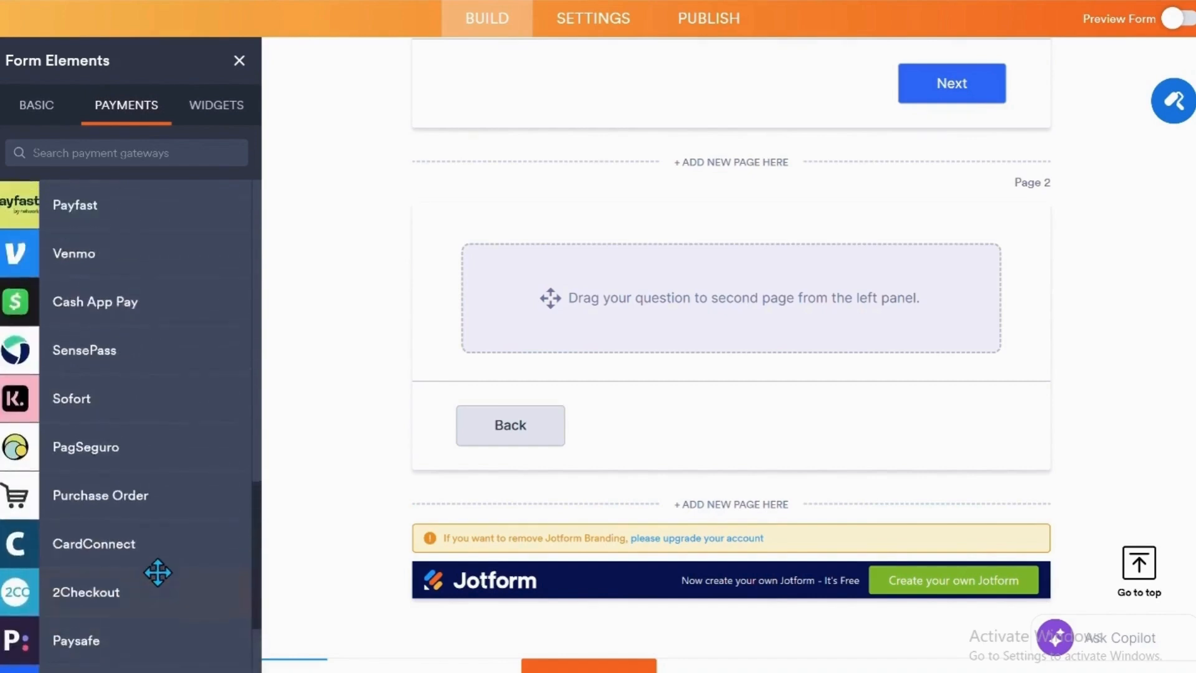
pyautogui.scroll(3, 163, 538)
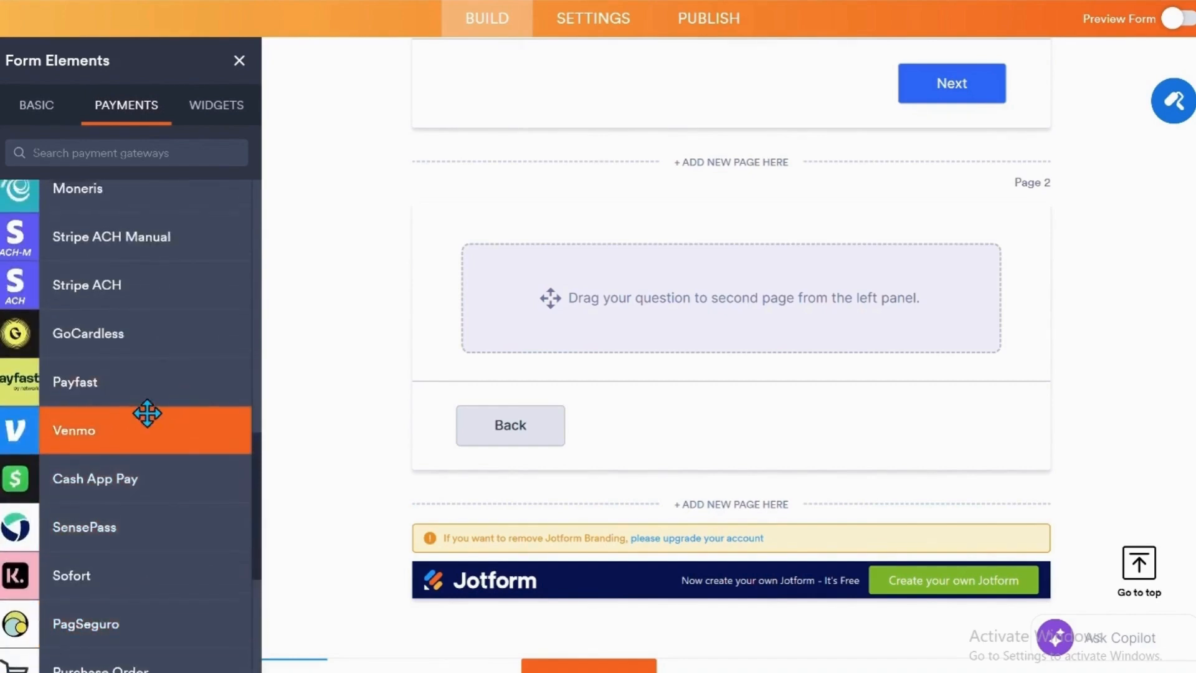
pyautogui.scroll(4, 203, 427)
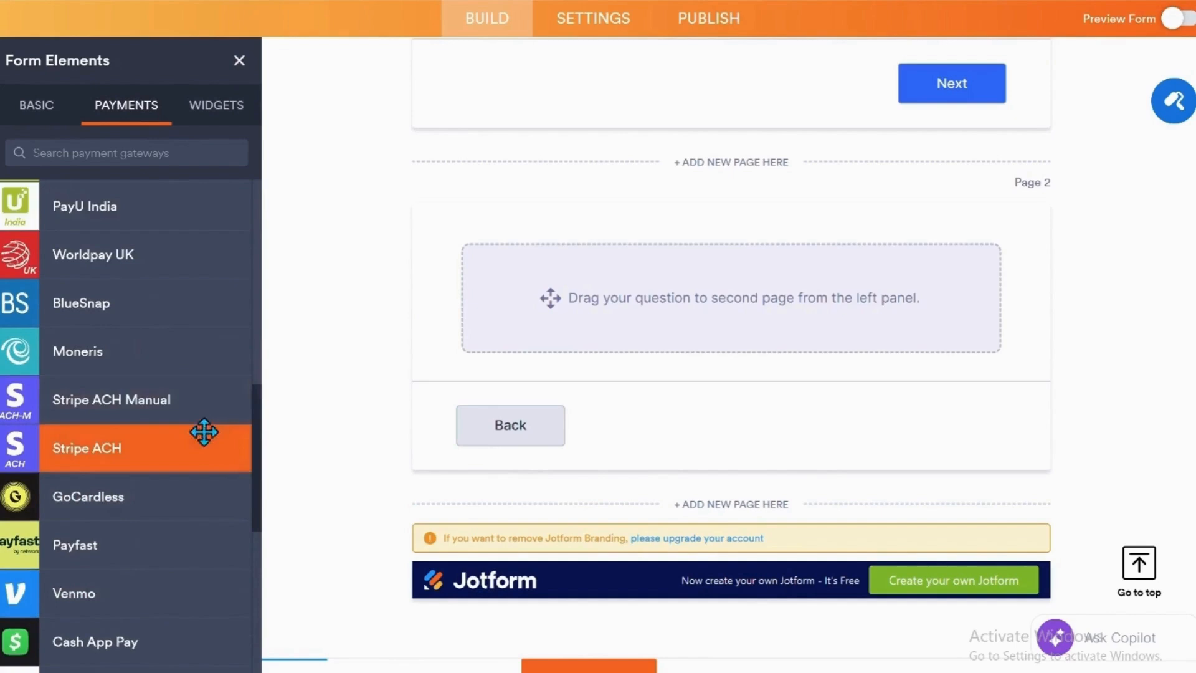
pyautogui.scroll(7, 208, 426)
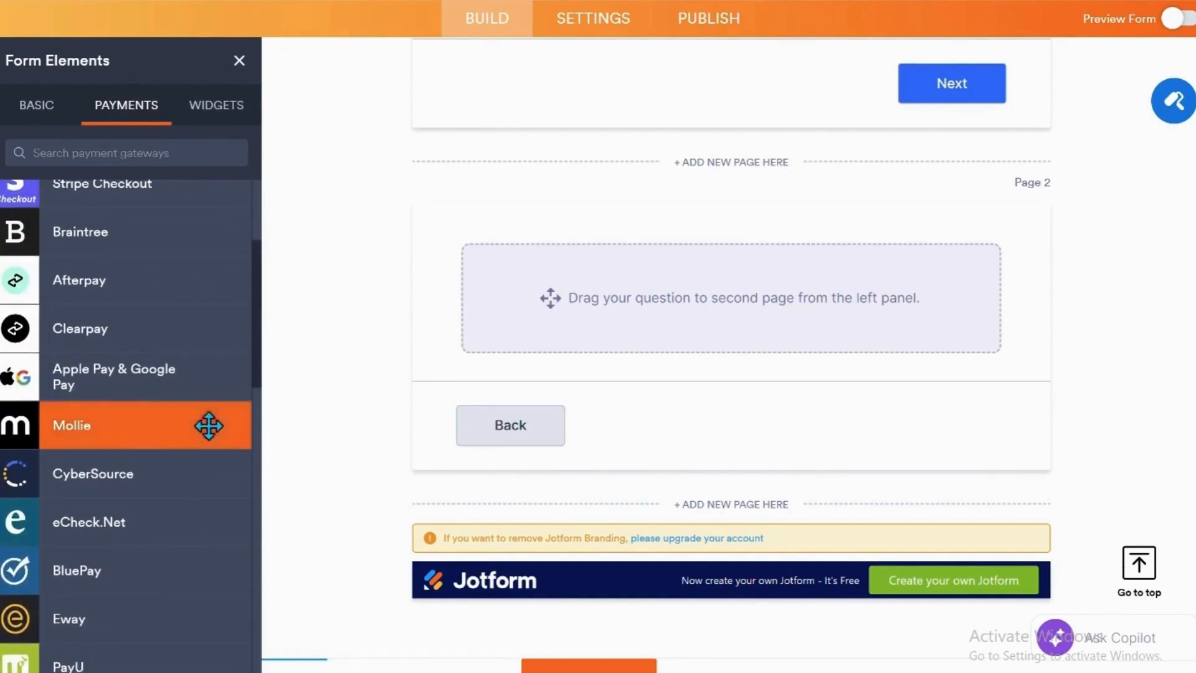
pyautogui.scroll(3, 230, 395)
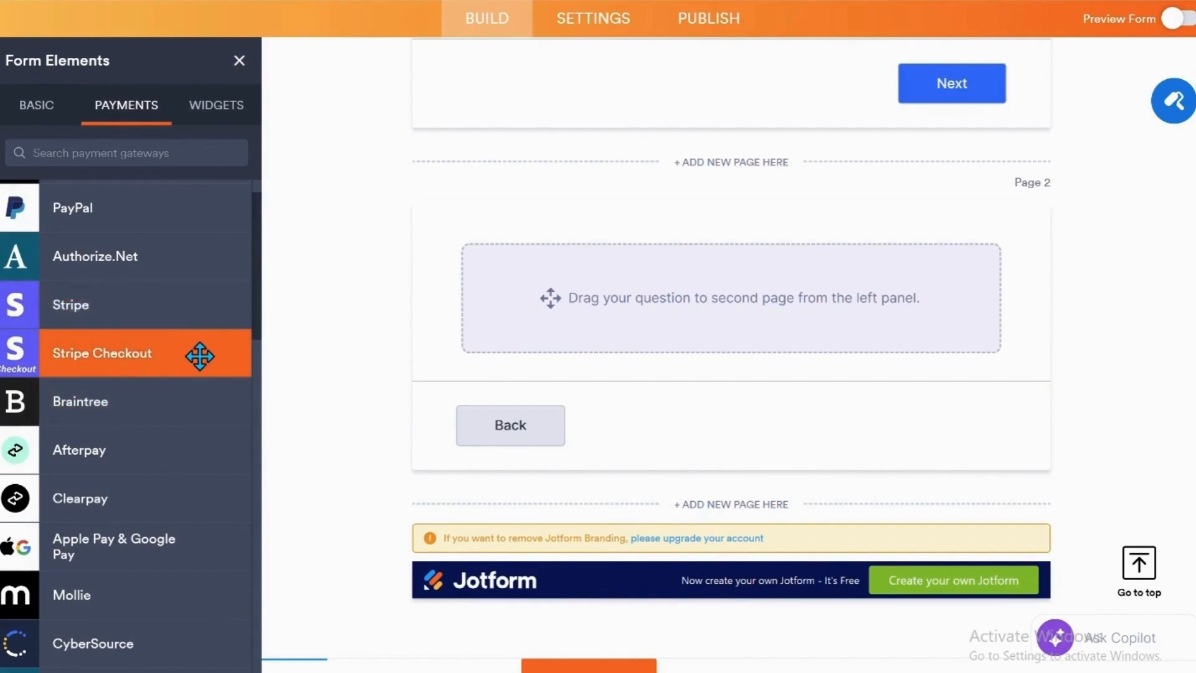
pyautogui.scroll(1, 139, 269)
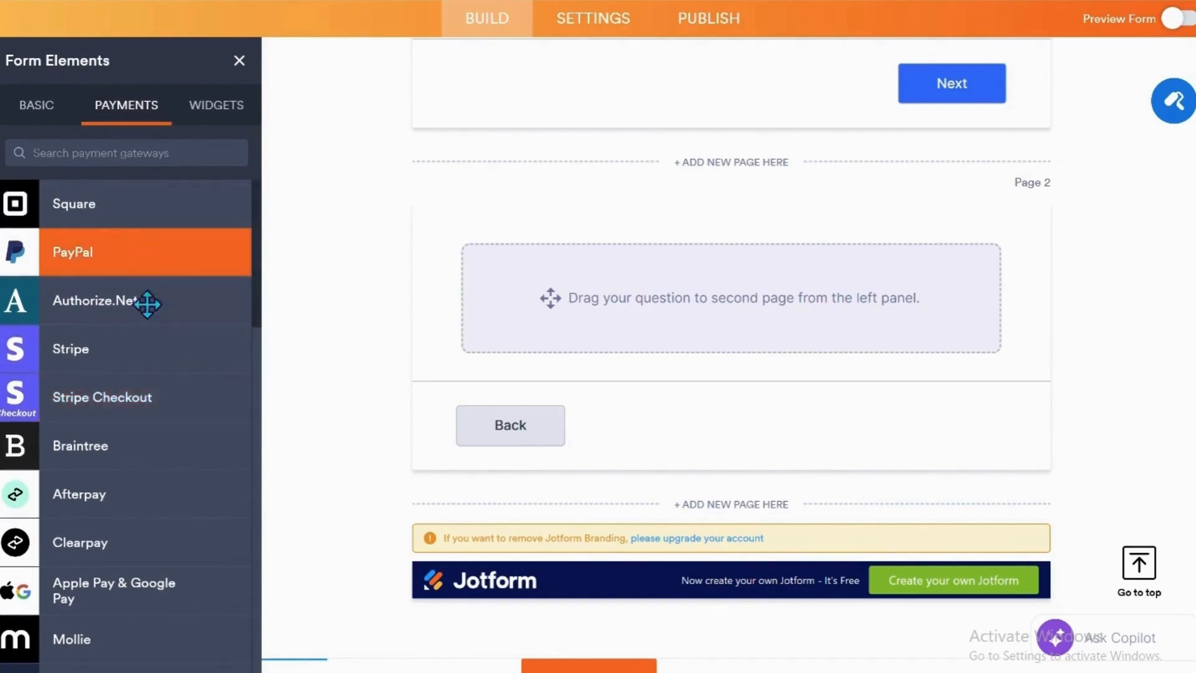
# Add the Stripe payment element to the empty page 2.
pyautogui.scroll(-2, 103, 388)
pyautogui.scroll(1, 95, 281)
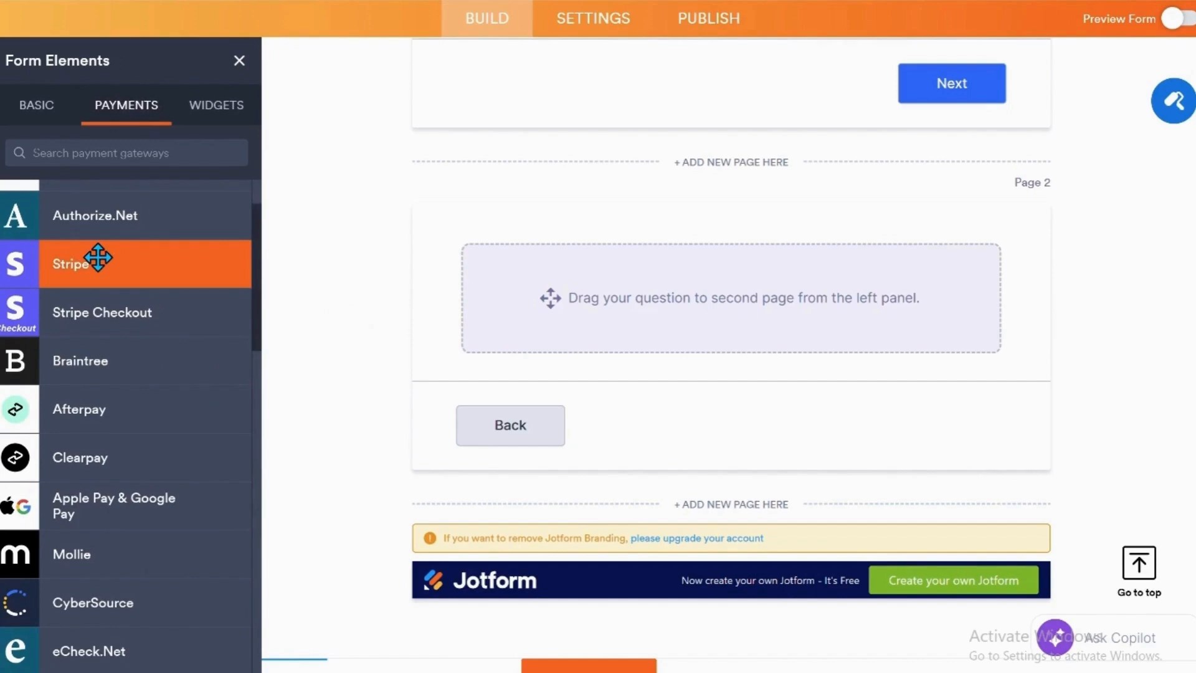
pyautogui.moveTo(62, 263); pyautogui.dragTo(574, 270)
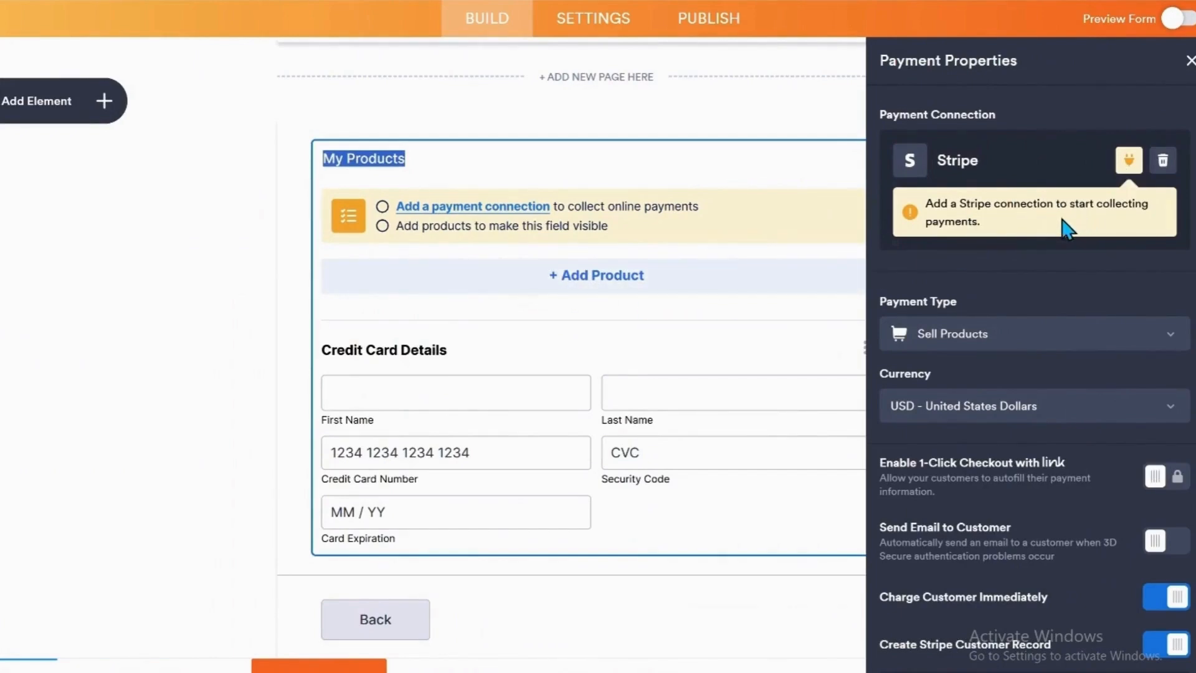
# Connect the Stripe payment element on page 2 to the existing "Mobile APP" payment connection.
pyautogui.click(1128, 161)
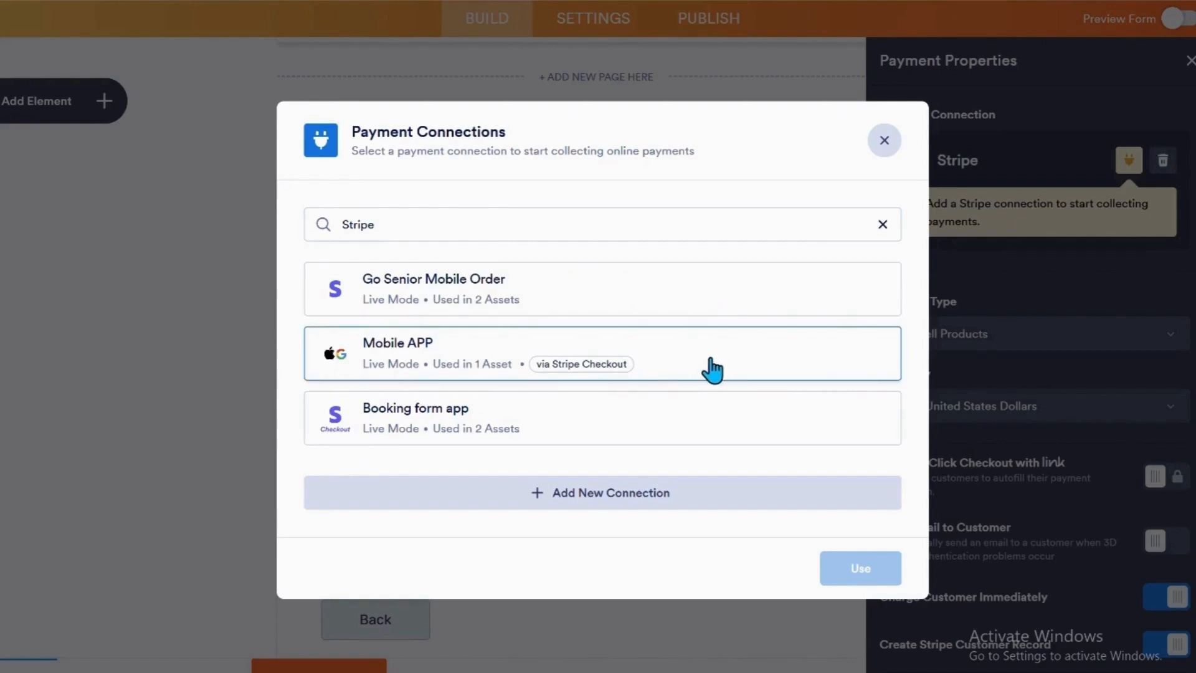
pyautogui.click(740, 371)
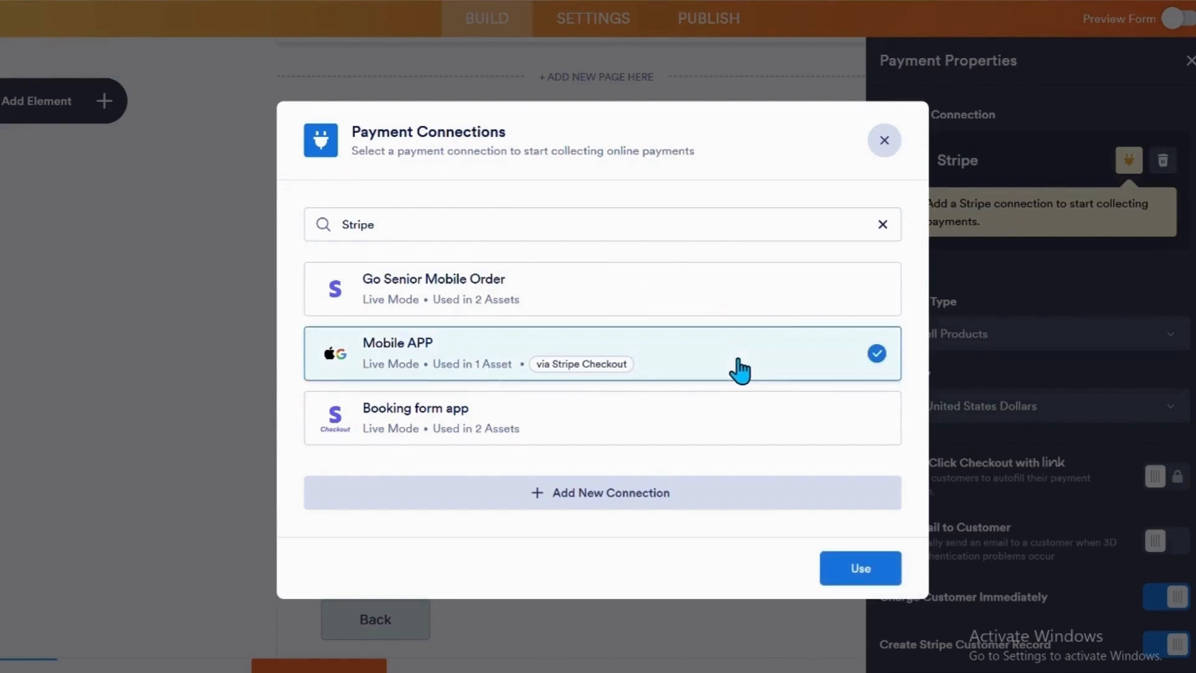
pyautogui.click(837, 570)
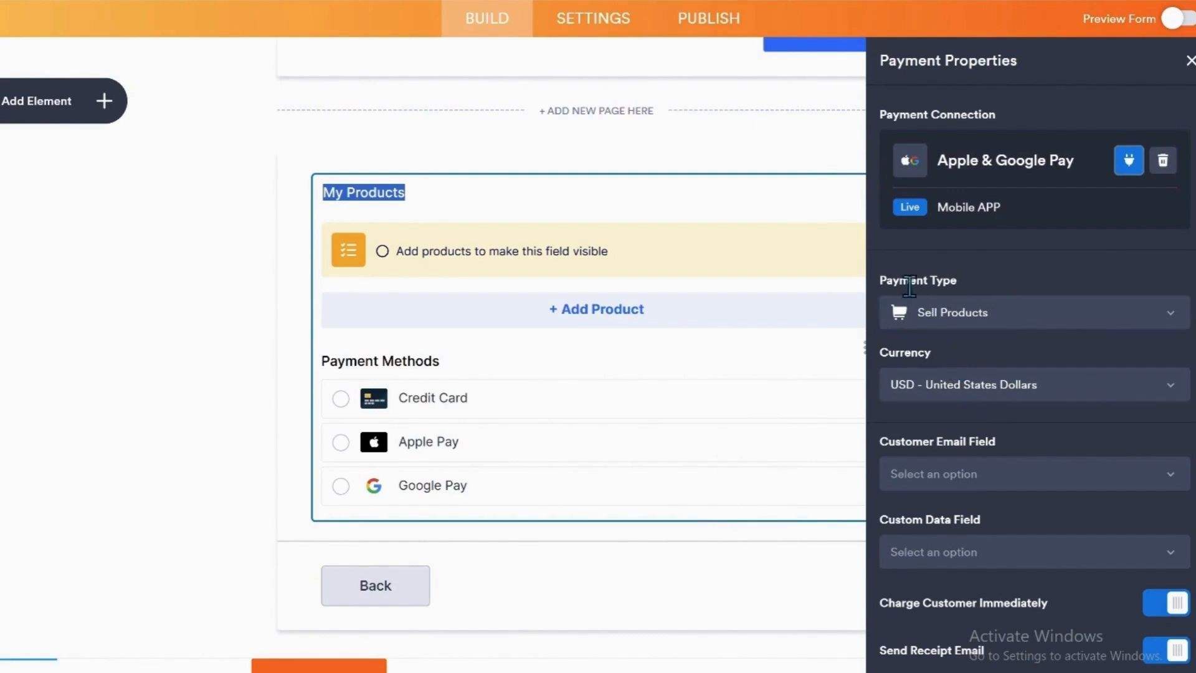
# Change the payment type from selling products to User Defined Amount and close the payment properties.
pyautogui.click(1177, 323)
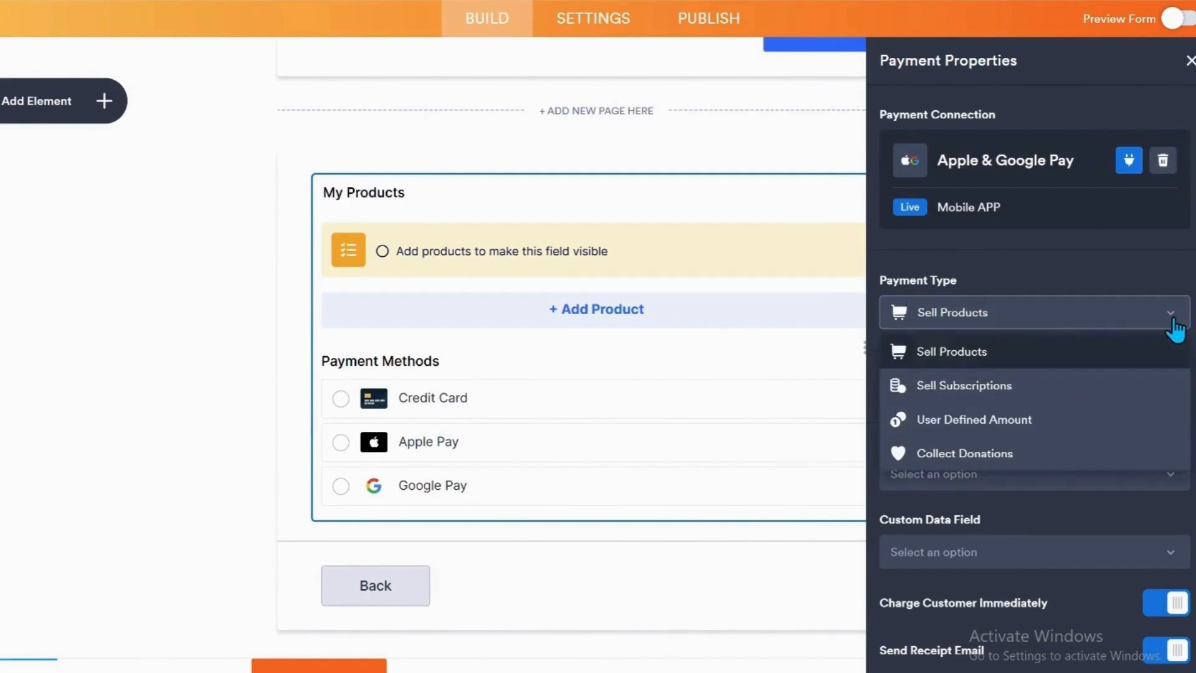
pyautogui.click(1050, 419)
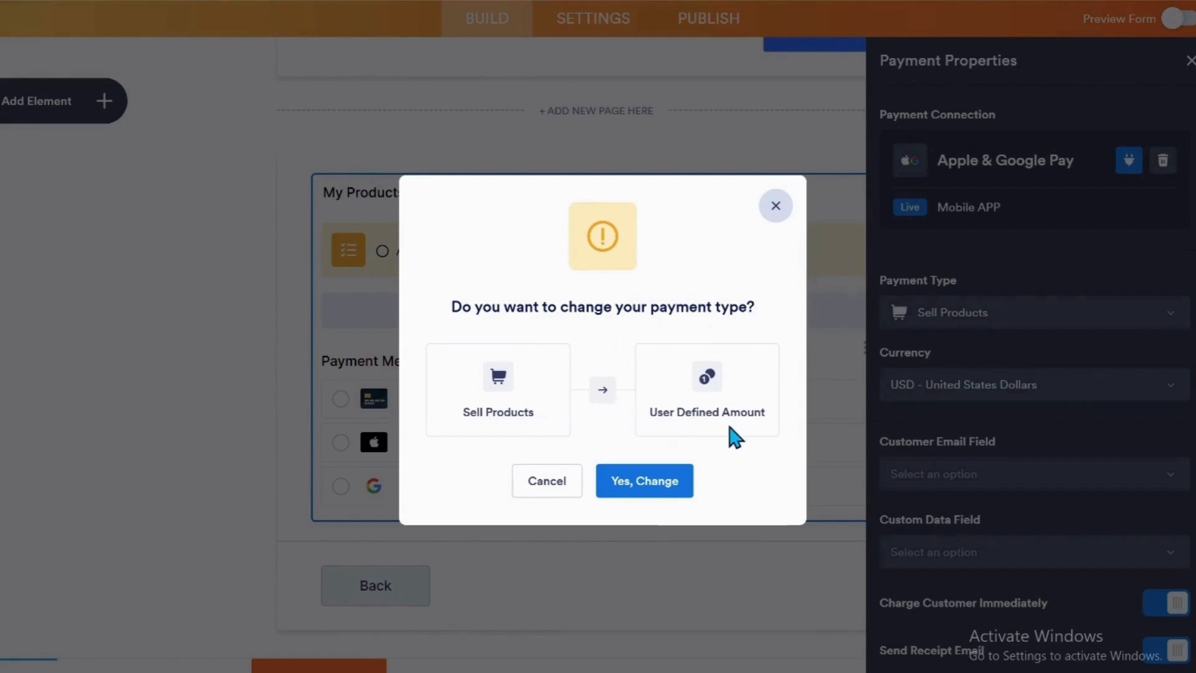
pyautogui.click(658, 487)
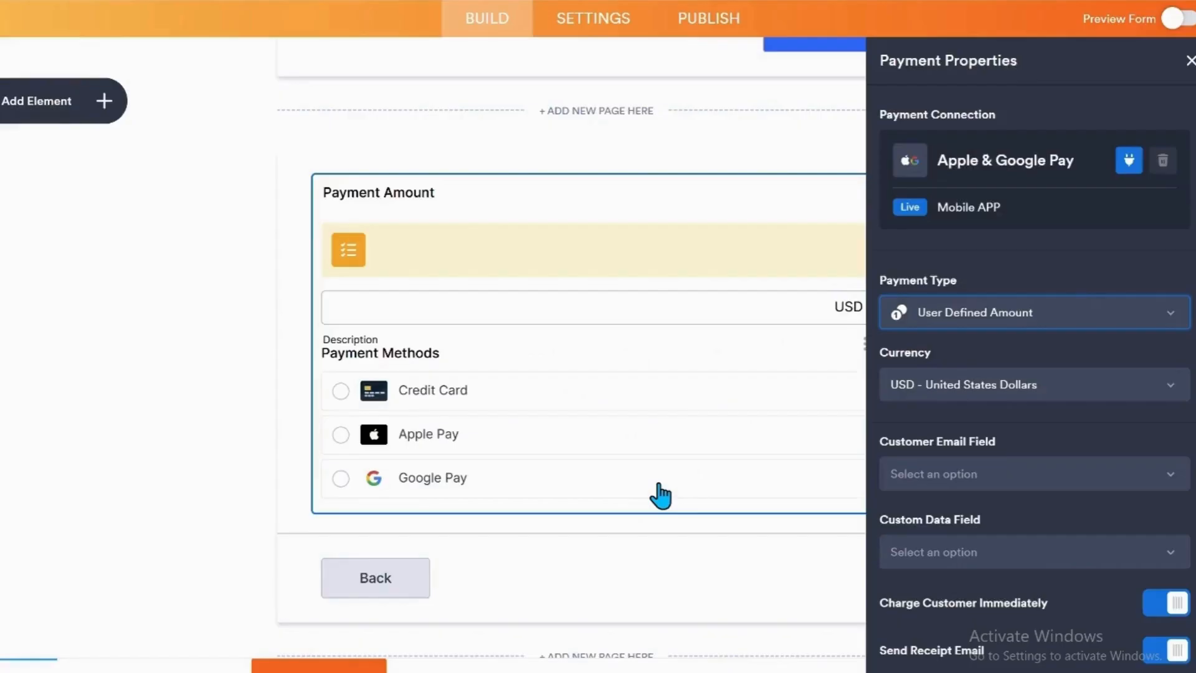
pyautogui.scroll(-1, 1005, 454)
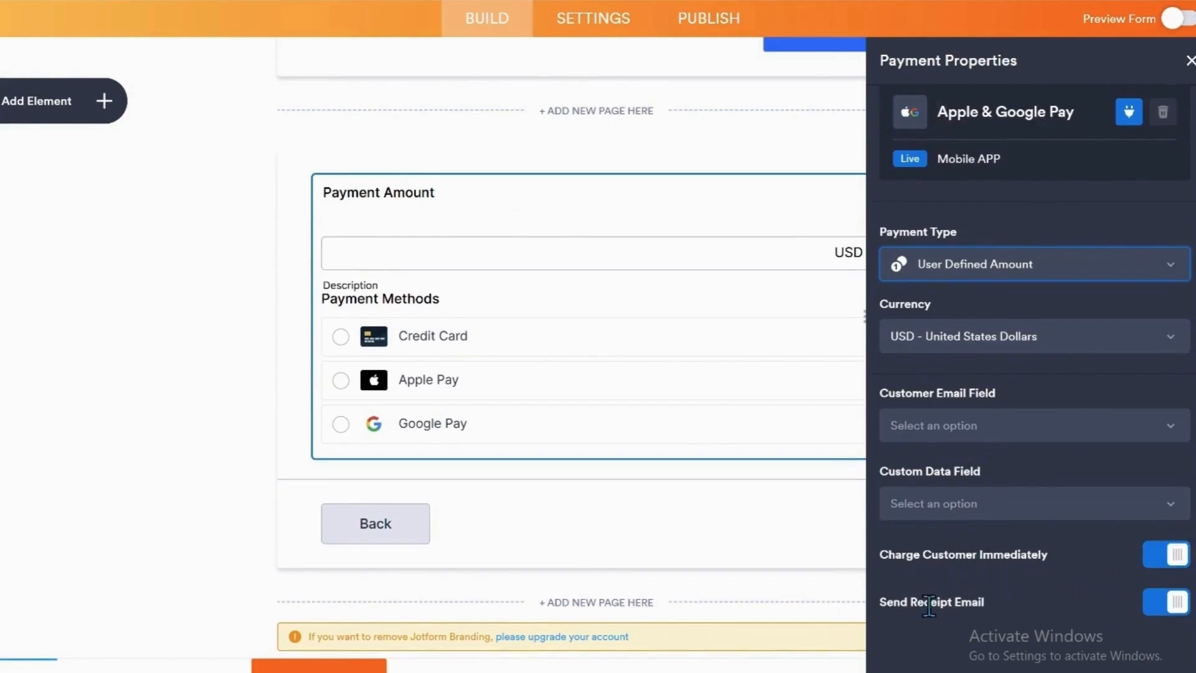
pyautogui.scroll(1, 1086, 549)
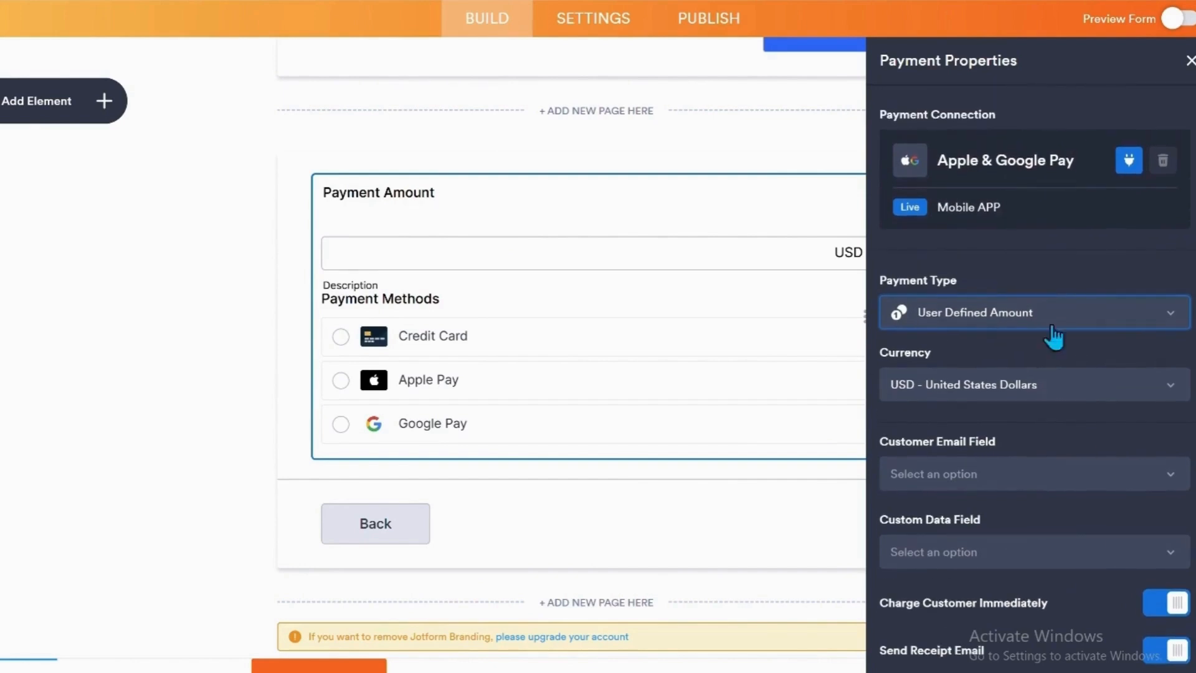
pyautogui.click(1190, 60)
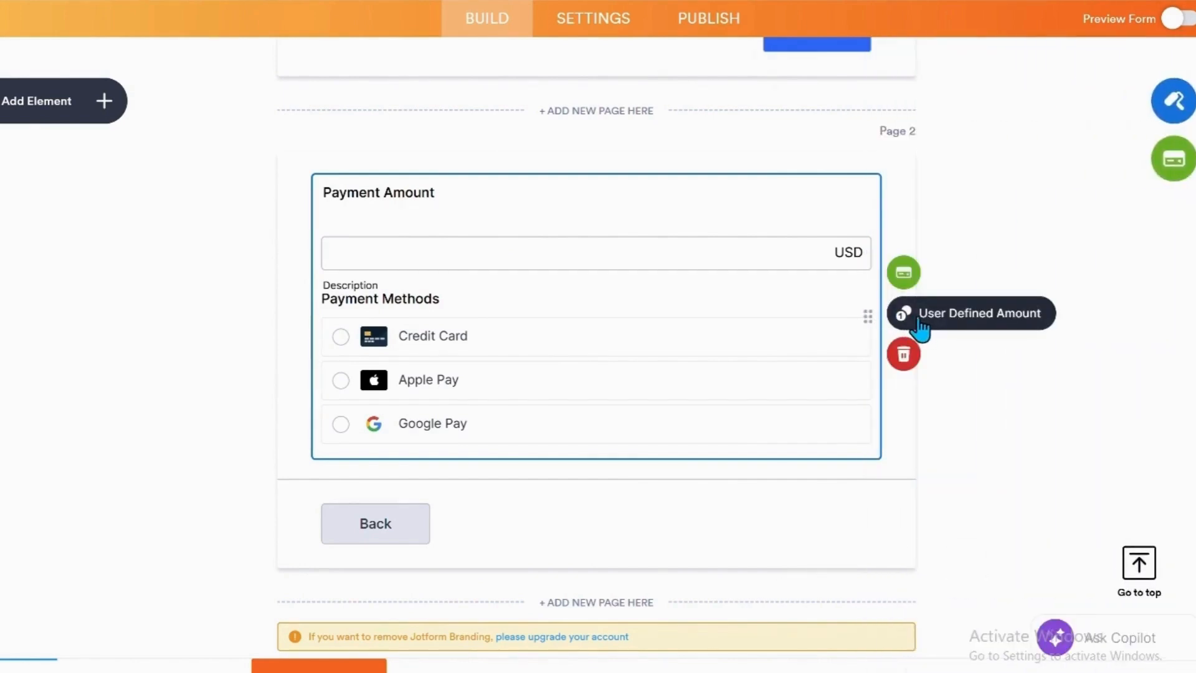
# Set the payment box sub label to "Payment for prepaid hours of senior errand, home support, or companionship services. Packages never expire.".
pyautogui.click(919, 324)
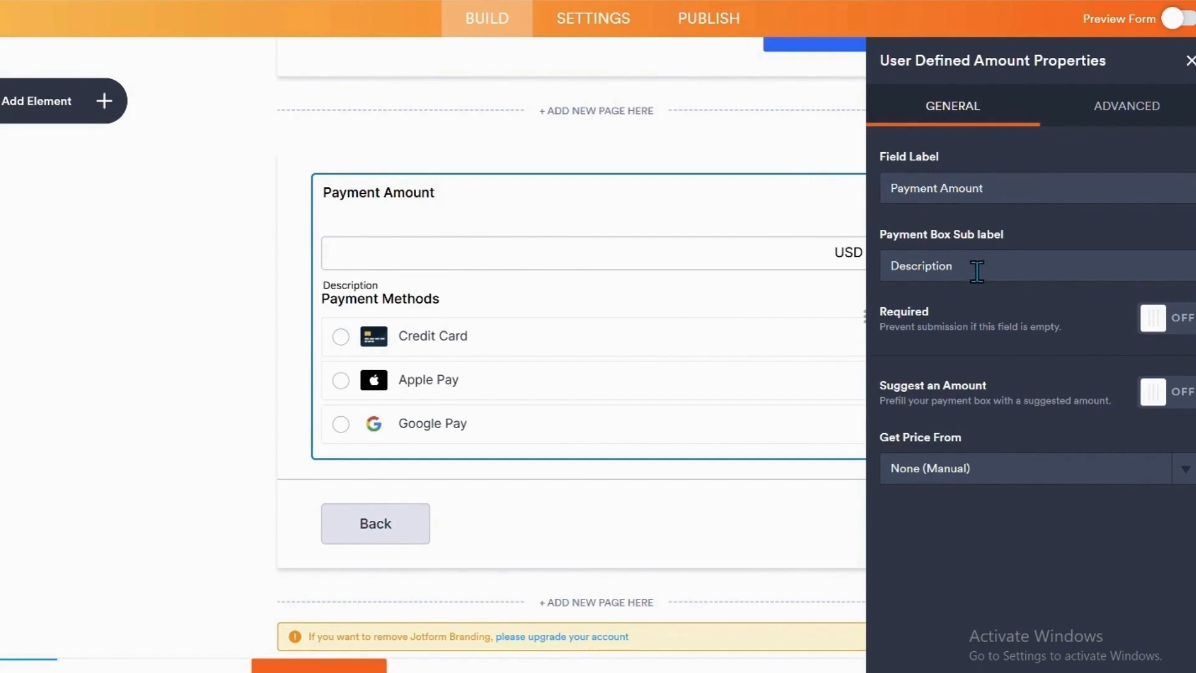
pyautogui.moveTo(976, 271); pyautogui.dragTo(882, 279)
pyautogui.press('BackSpace')
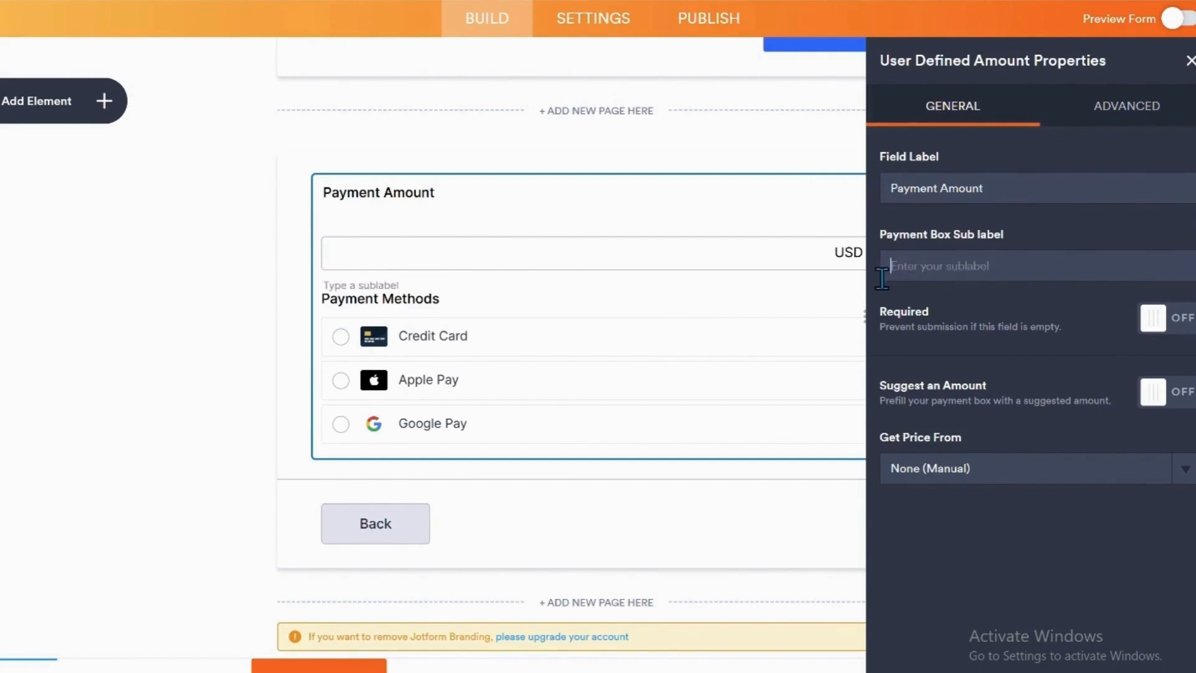
pyautogui.write('Payment for prepaid hours of senior errand, home support, or companionship services. Packages never expire.')
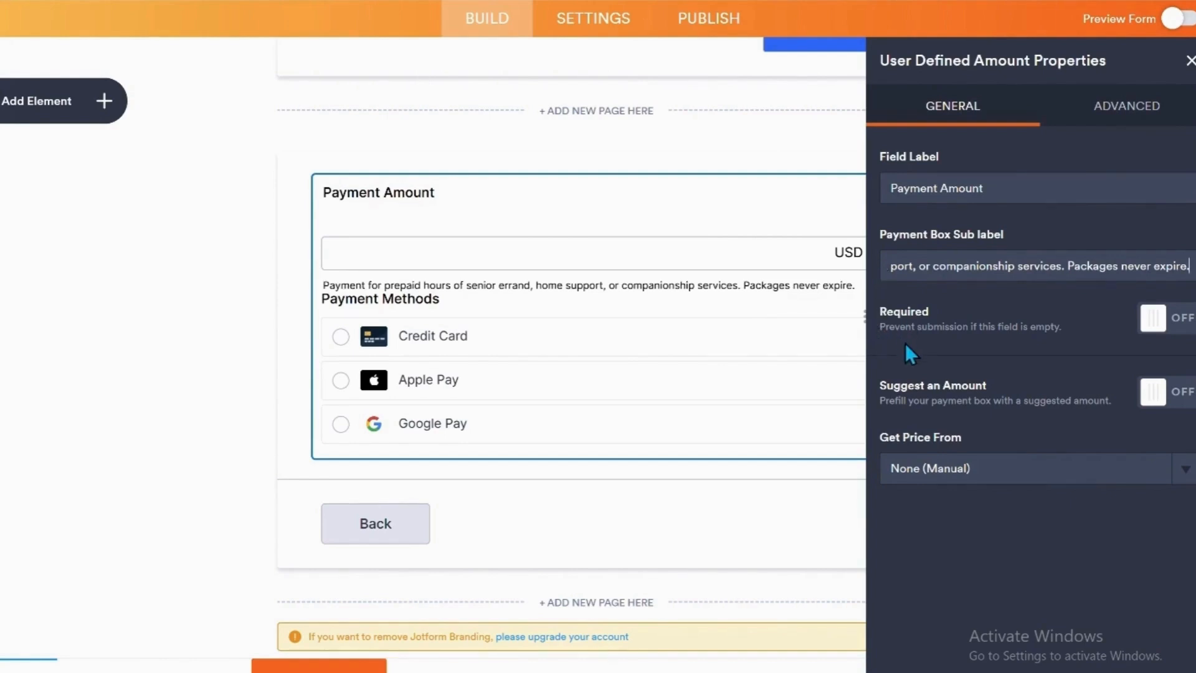
# Make the Payment Amount field required, have it get its price from Package Subtotal, and close its properties.
pyautogui.click(1137, 320)
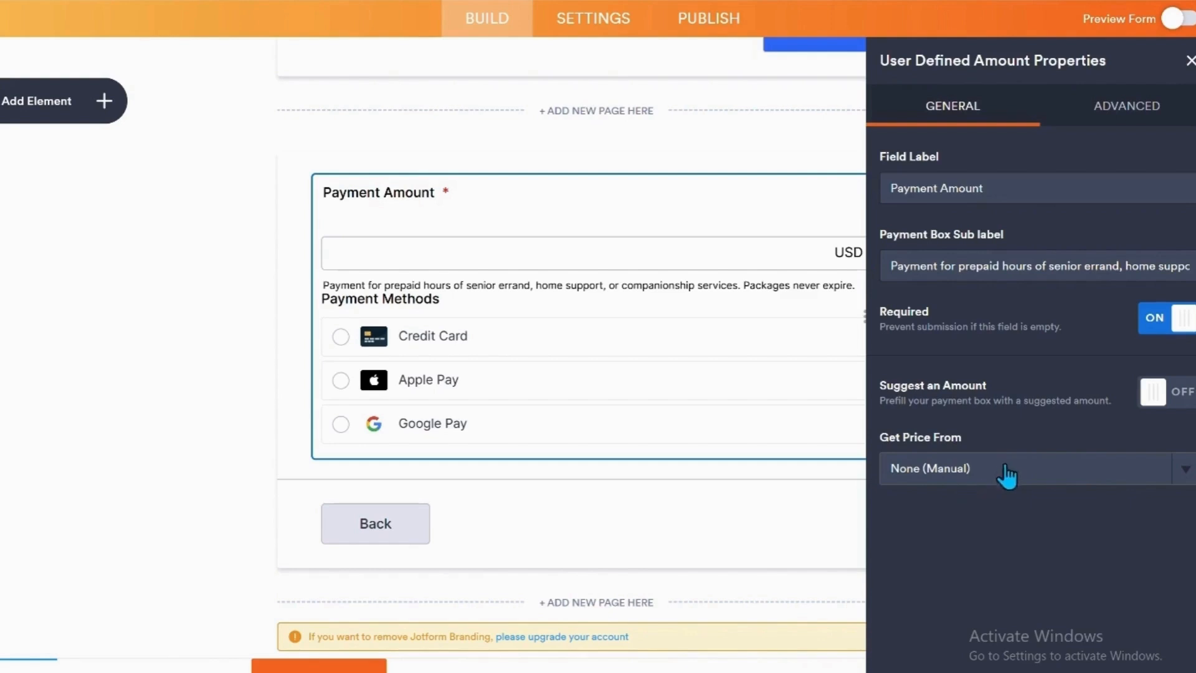
pyautogui.click(1187, 474)
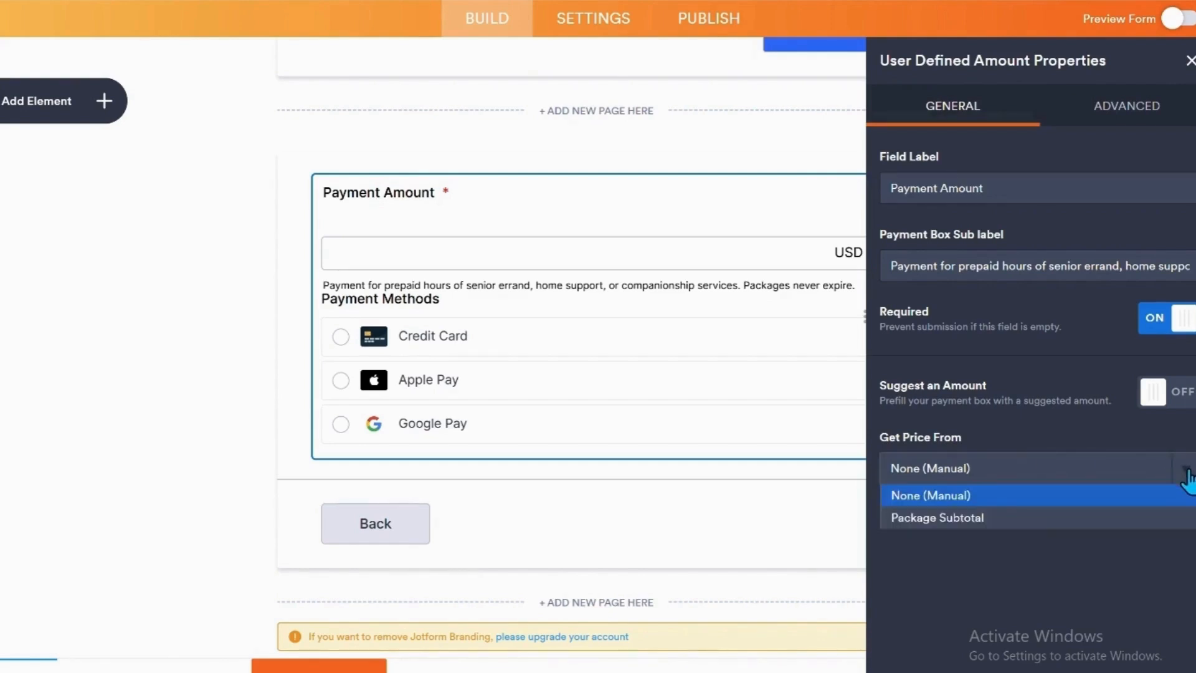
pyautogui.click(941, 519)
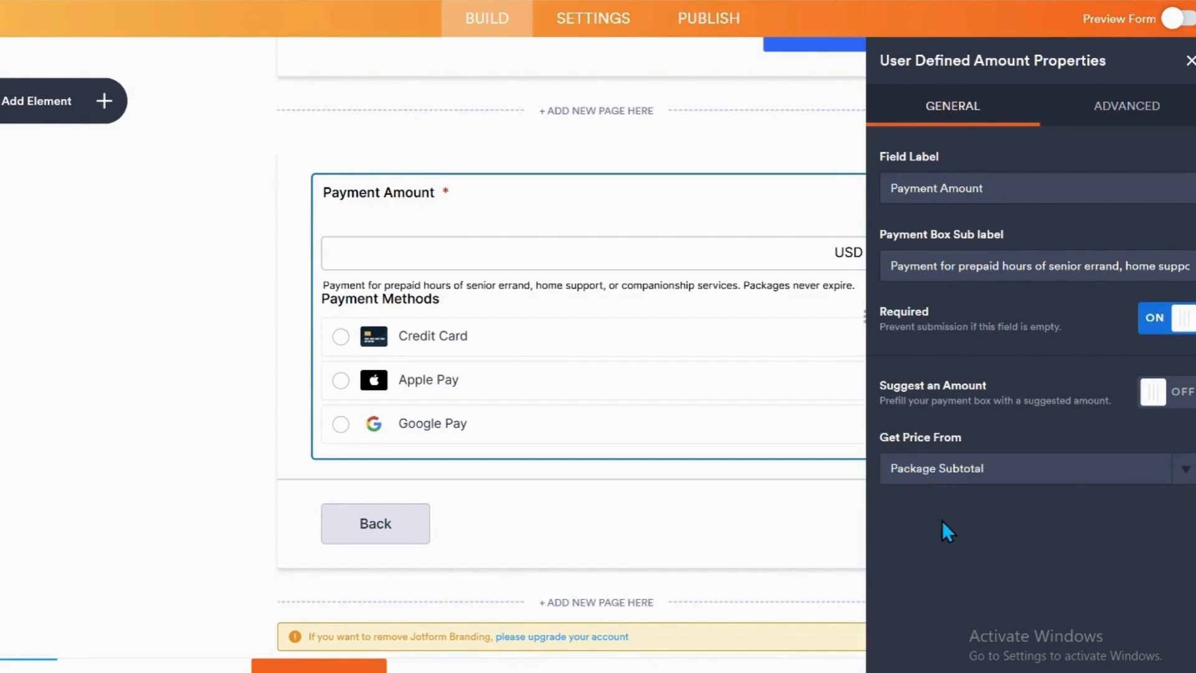
pyautogui.click(1190, 60)
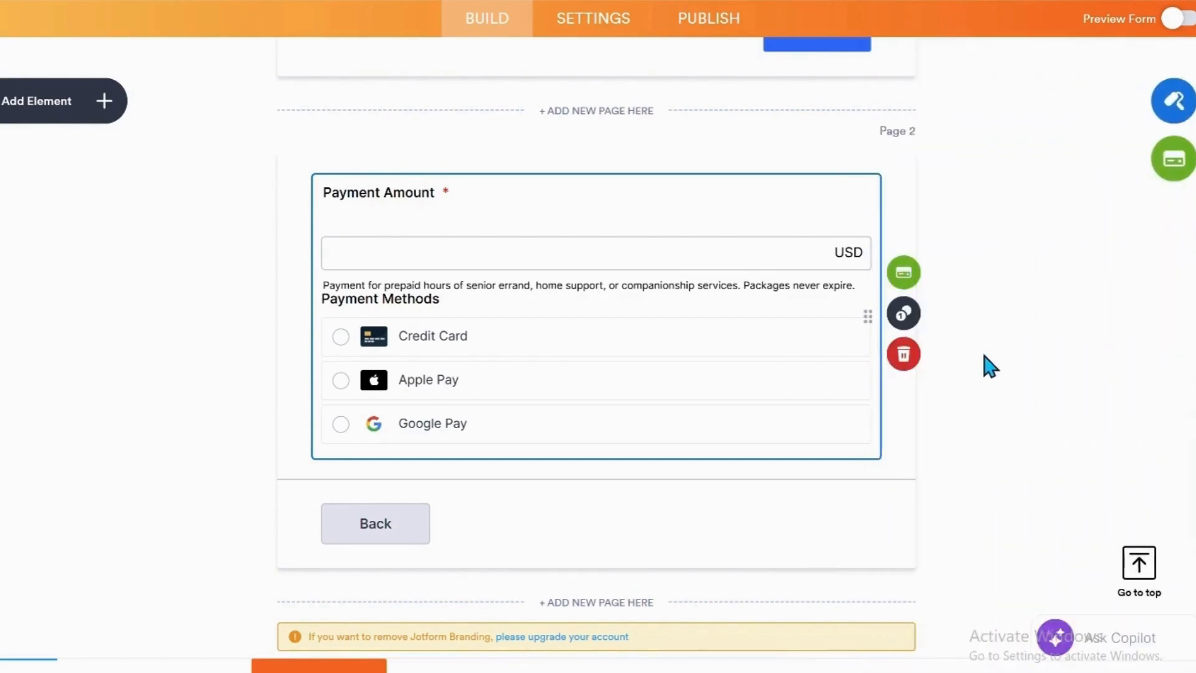
# Review the form from the package instructions and notes on page 1 through the payment section on page 2.
pyautogui.scroll(3, 741, 497)
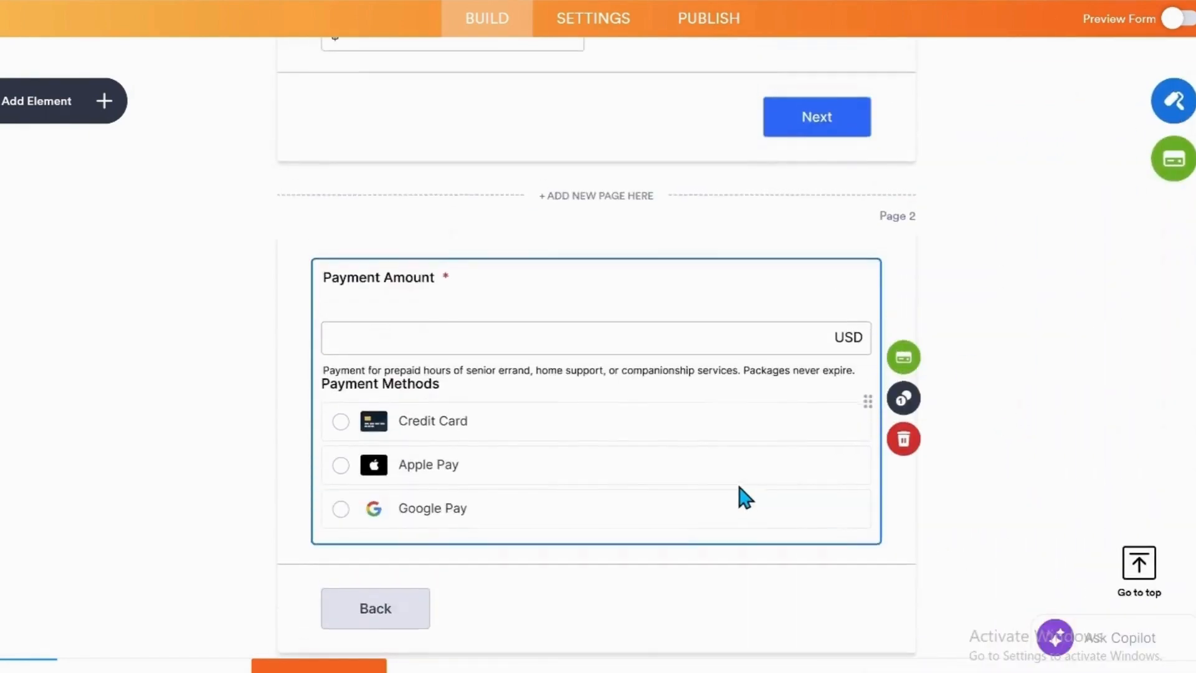
pyautogui.scroll(10, 740, 494)
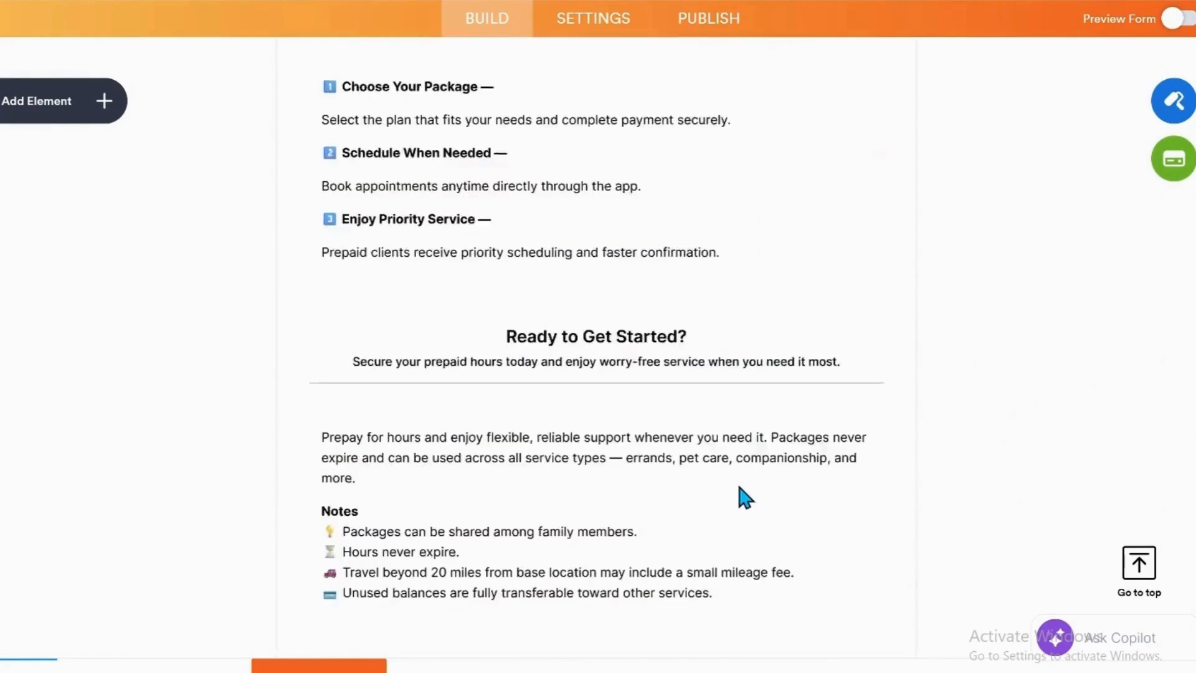
pyautogui.scroll(-7, 739, 494)
pyautogui.scroll(-5, 741, 496)
pyautogui.scroll(3, 739, 492)
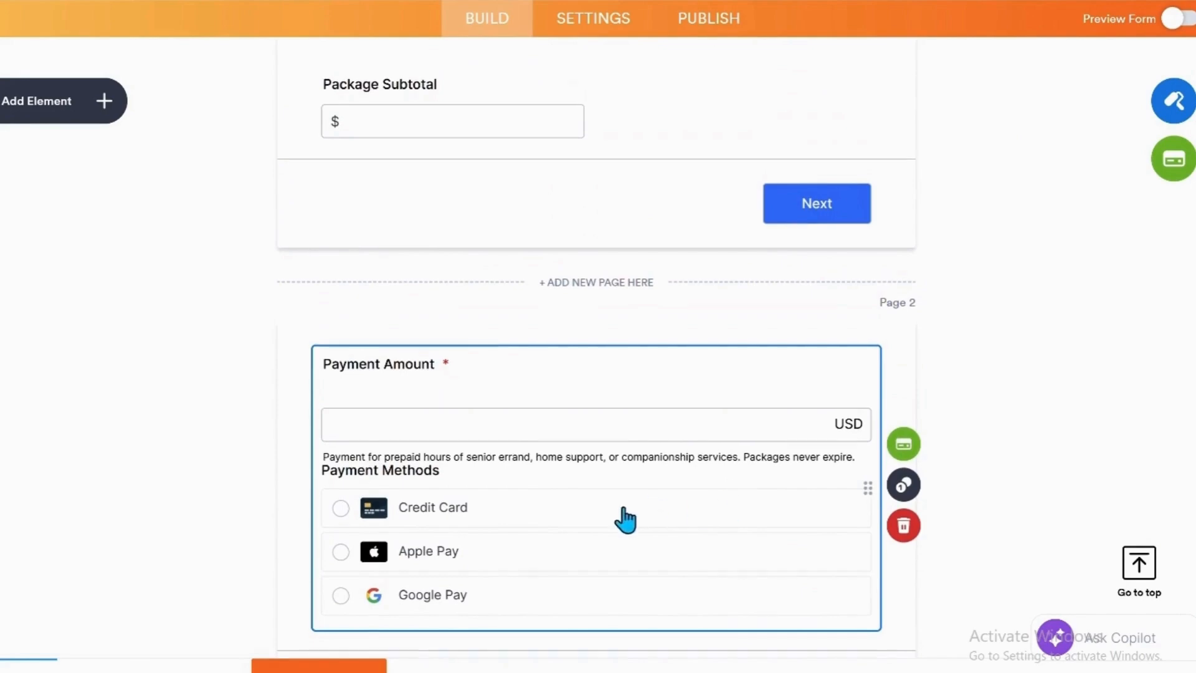
pyautogui.scroll(6, 624, 516)
pyautogui.scroll(-3, 628, 498)
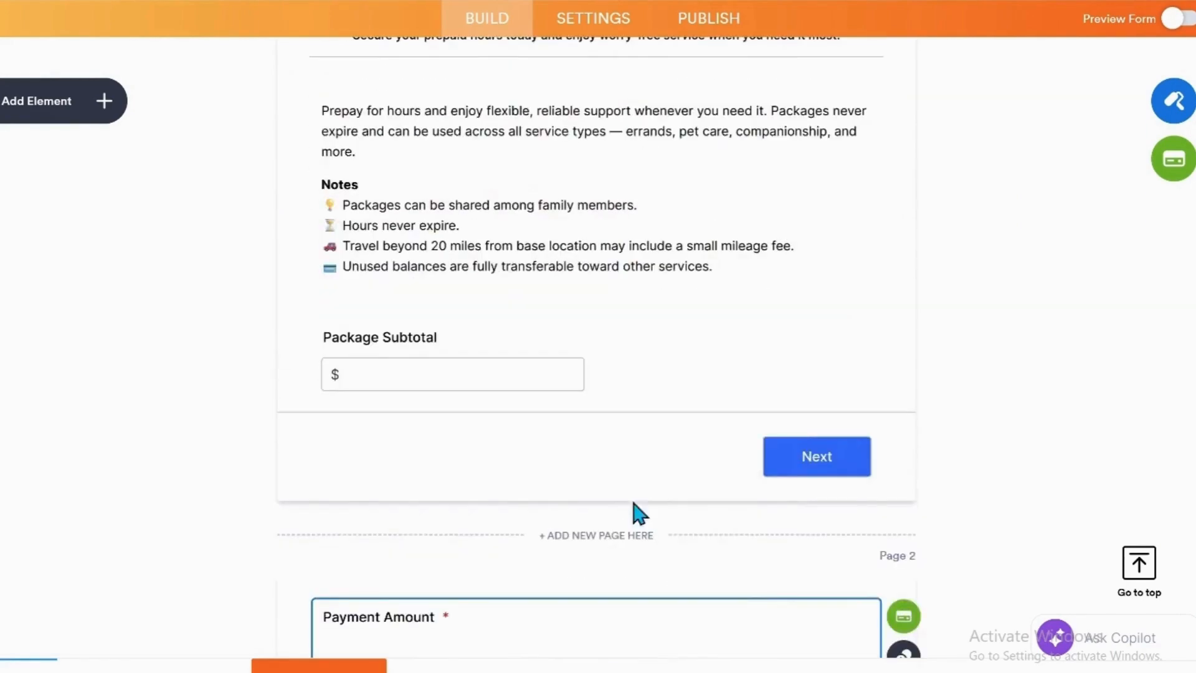
pyautogui.scroll(-9, 793, 464)
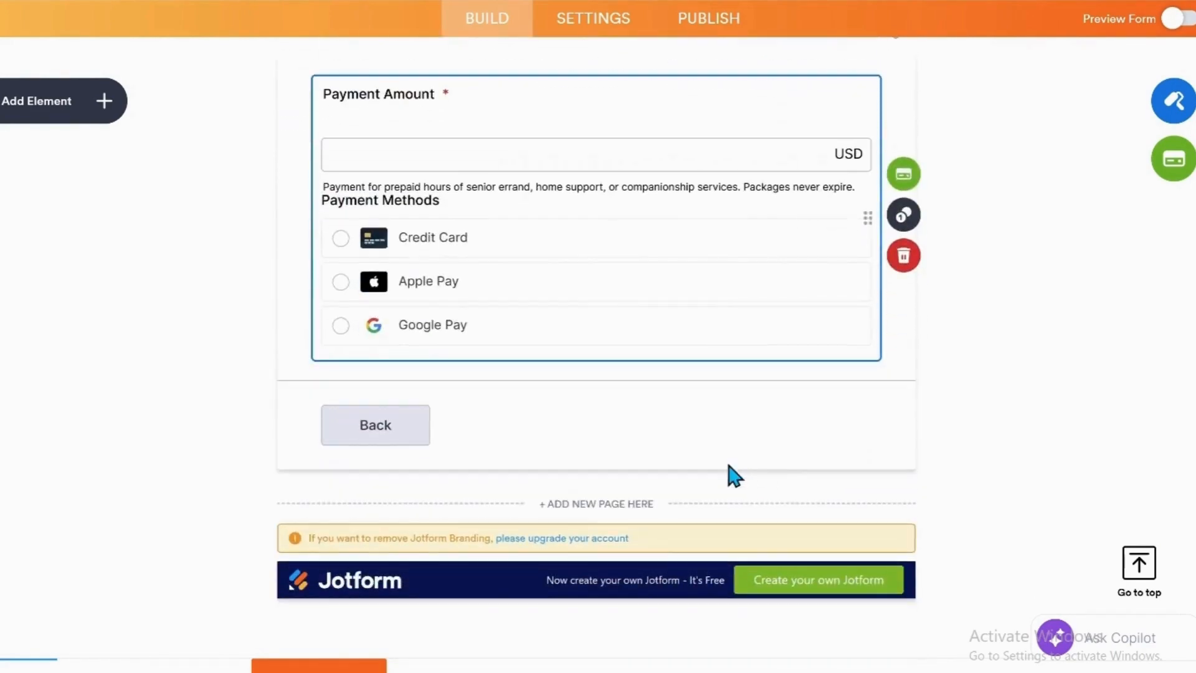
# Add the basic Submit element beside the Back button on page 2, below the payment methods.
pyautogui.click(105, 103)
pyautogui.scroll(-4, 212, 449)
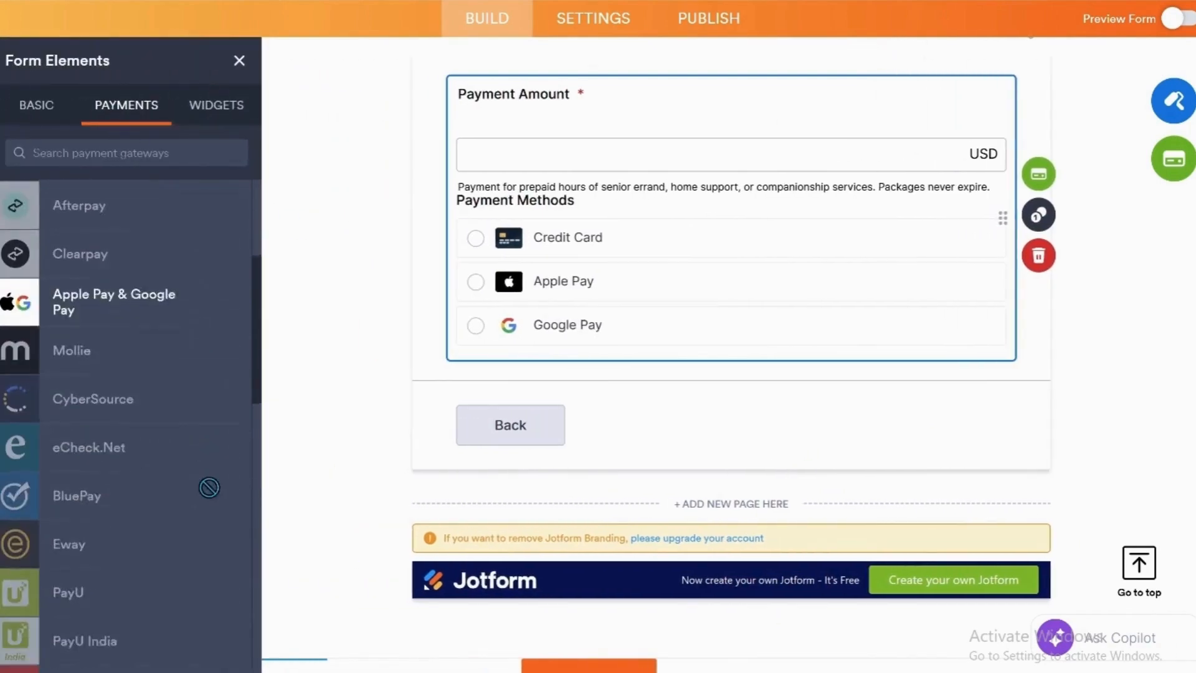
pyautogui.click(25, 115)
pyautogui.scroll(-12, 222, 449)
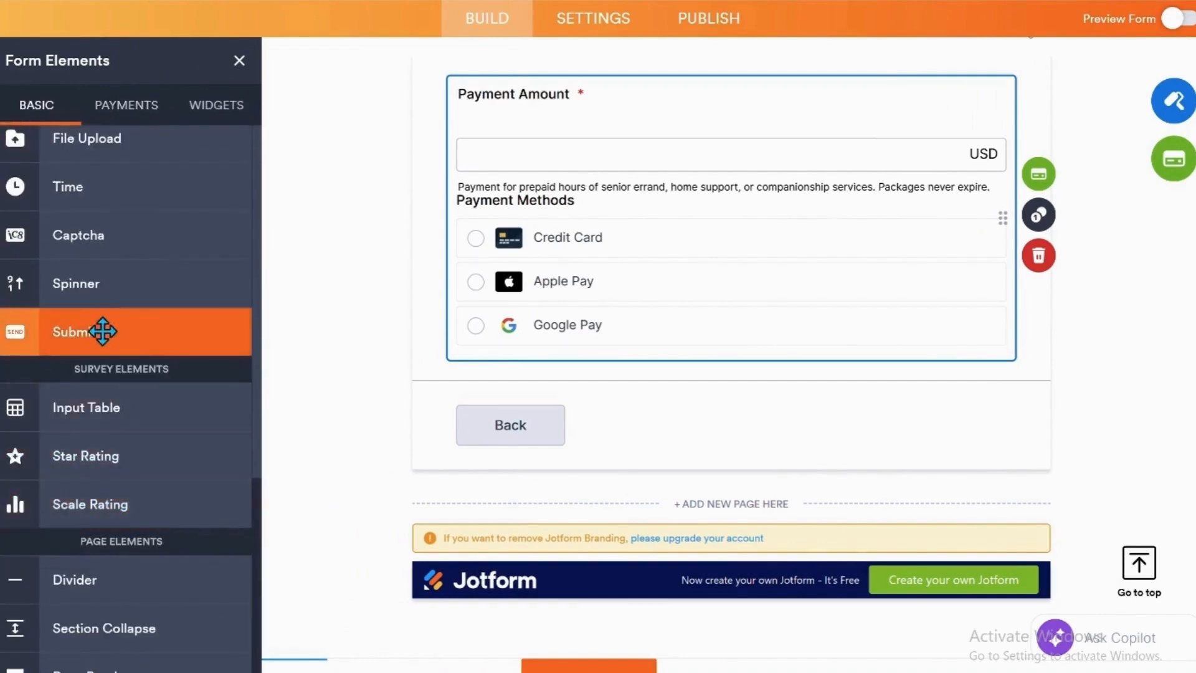
pyautogui.moveTo(115, 332); pyautogui.dragTo(932, 437)
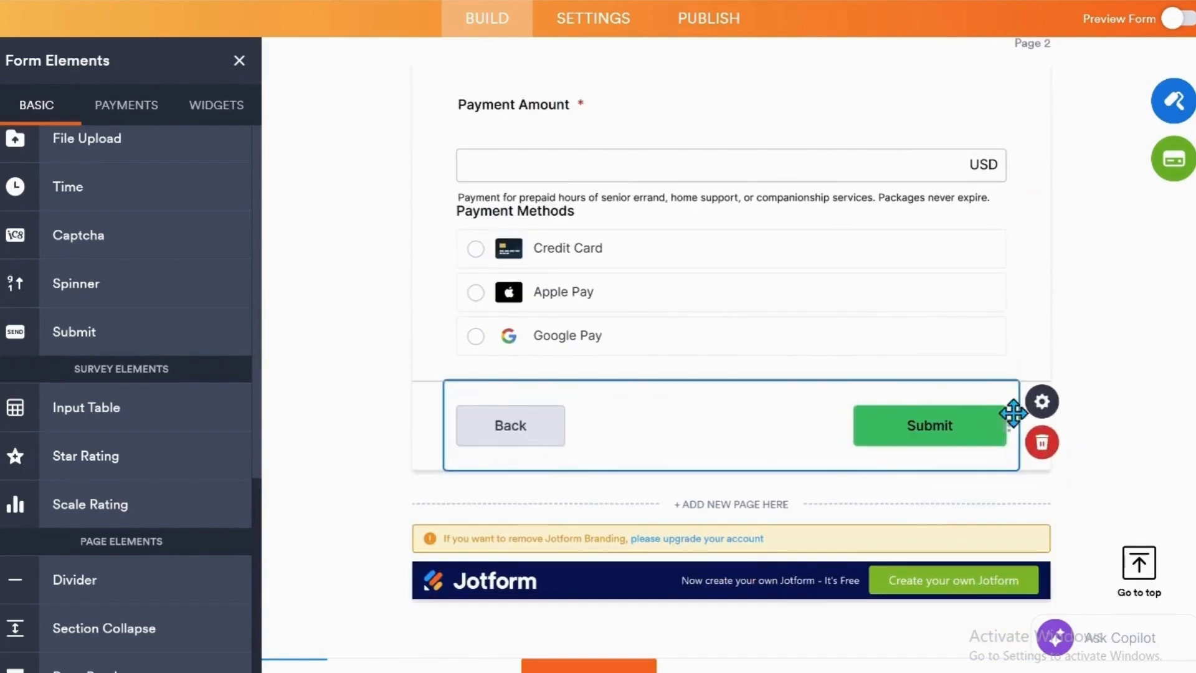
# Enable the Reset Button, Print Button and Save and Continue Later options for the Submit element, and return to its general properties.
pyautogui.click(1038, 411)
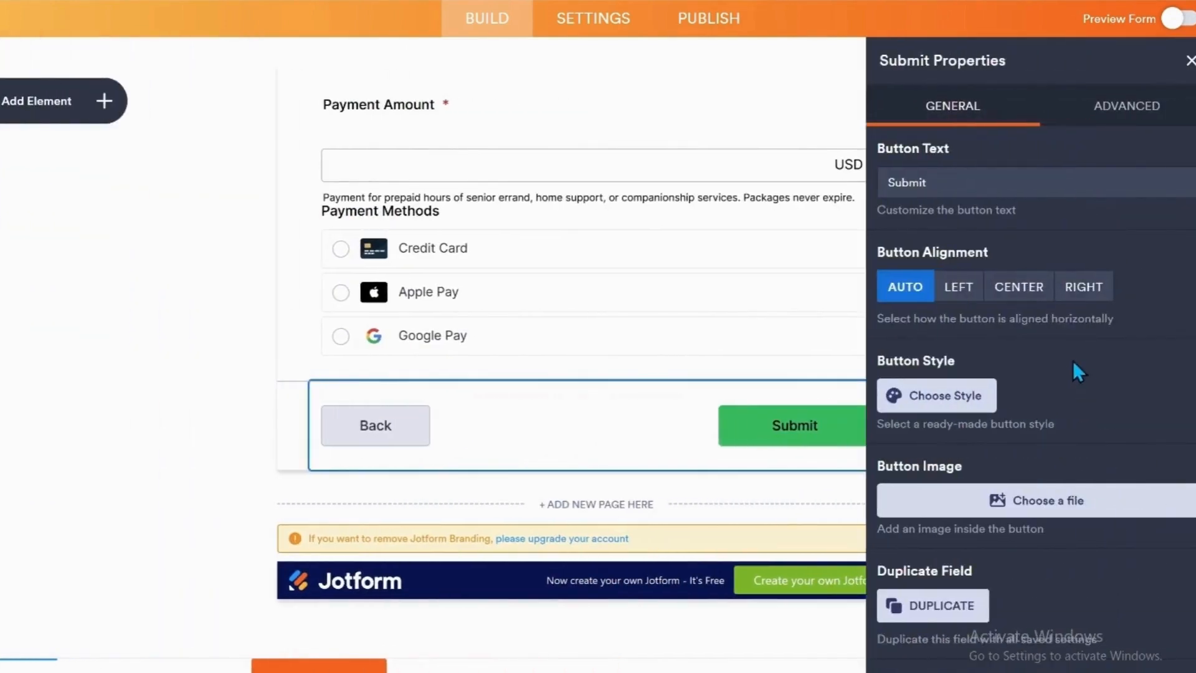
pyautogui.click(1135, 100)
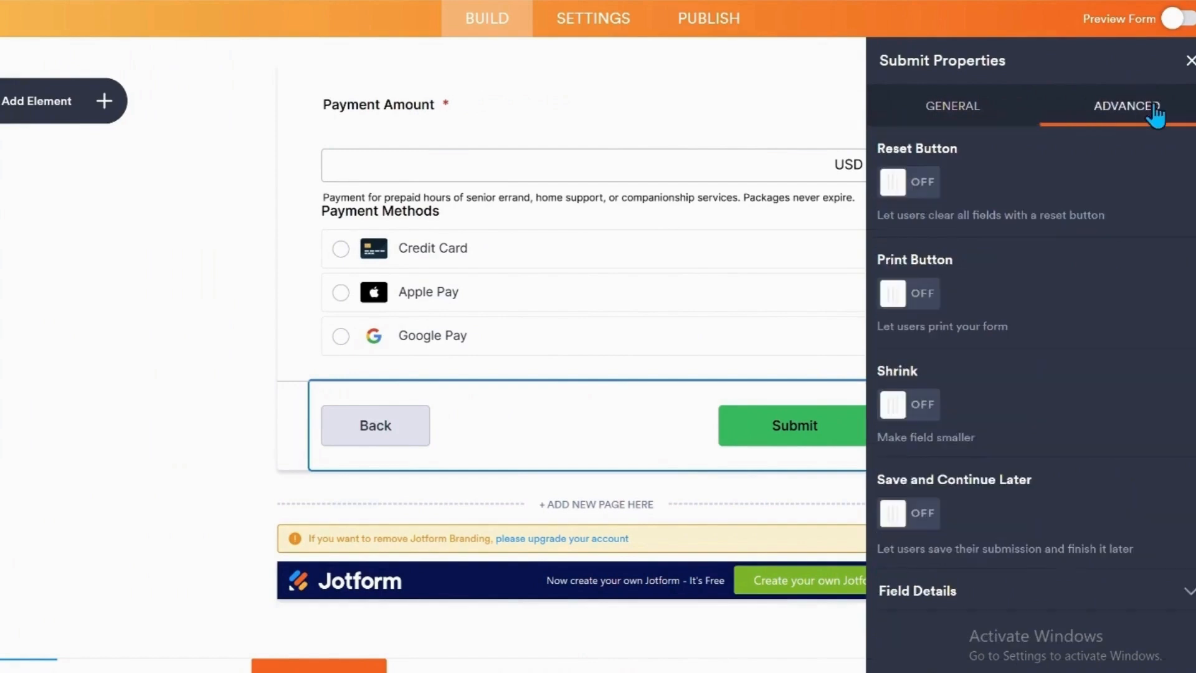
pyautogui.click(891, 184)
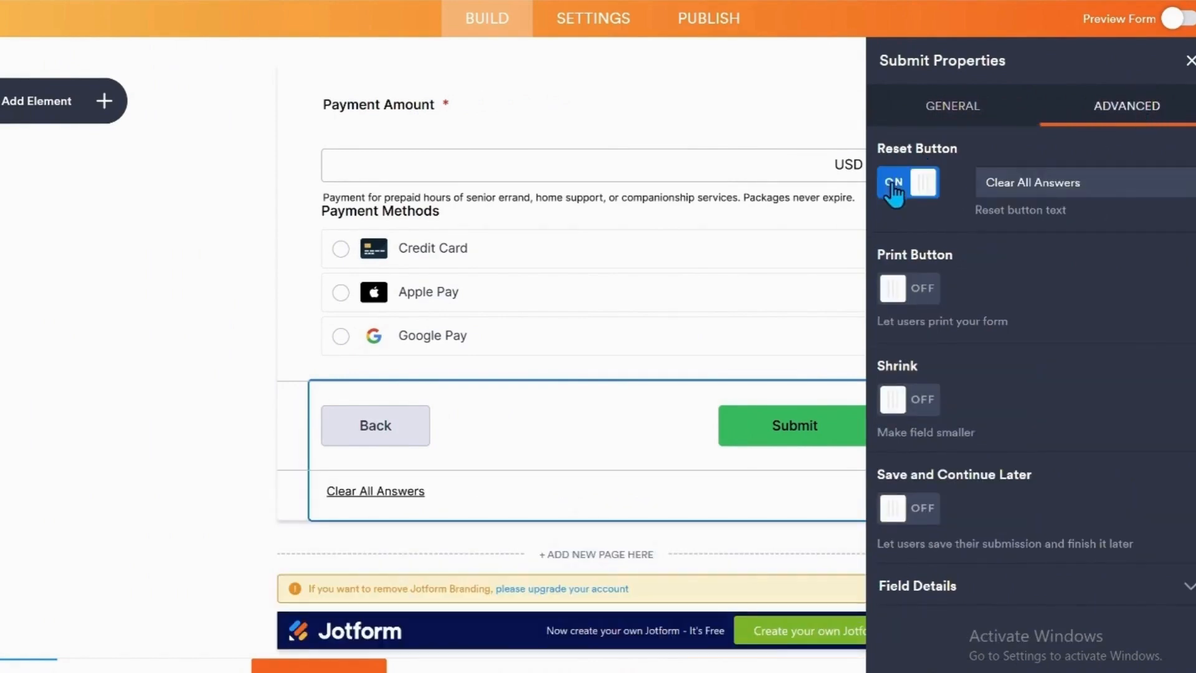
pyautogui.click(898, 296)
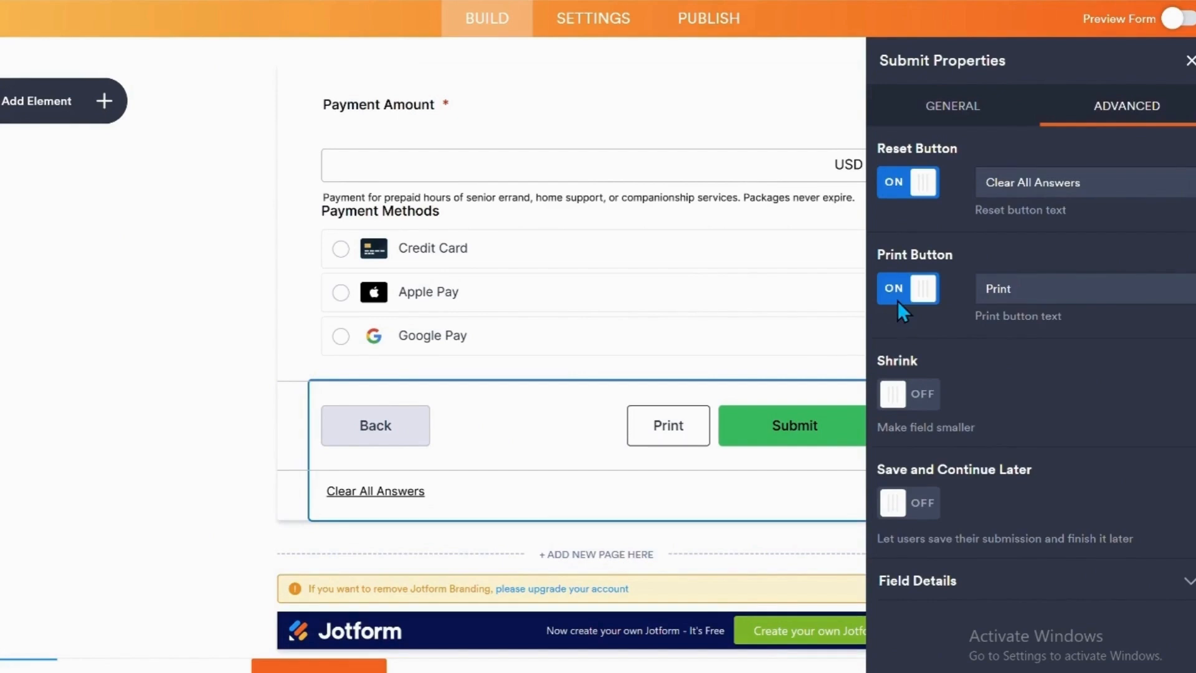
pyautogui.click(887, 512)
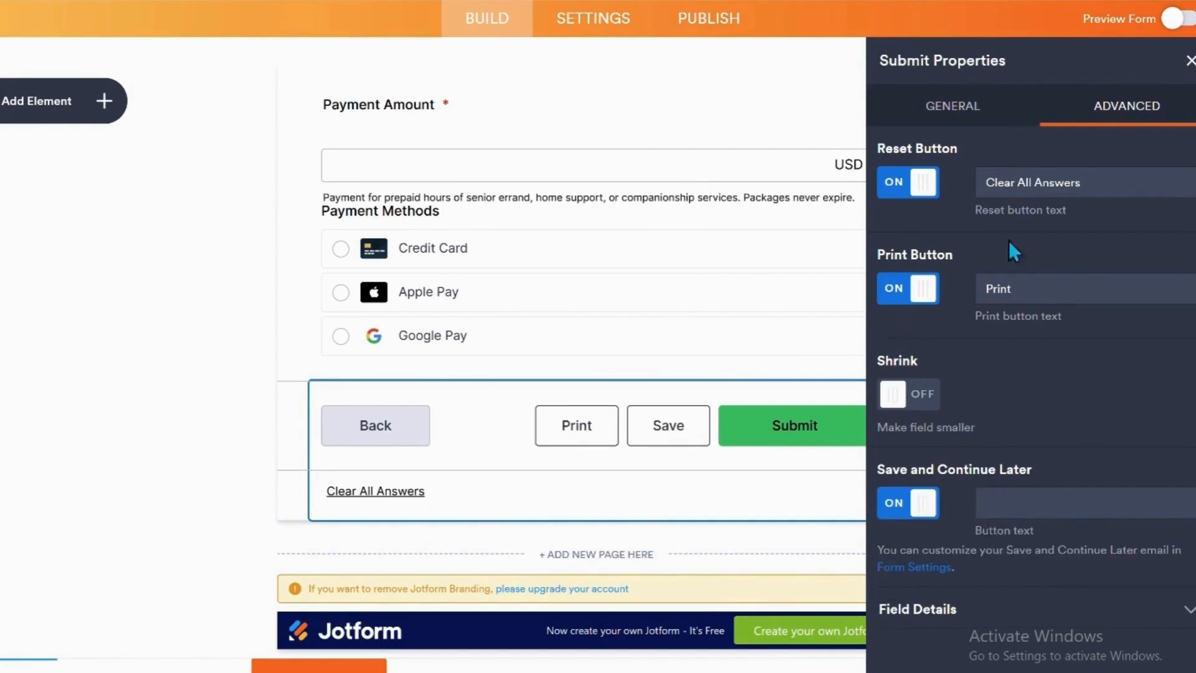
pyautogui.click(962, 116)
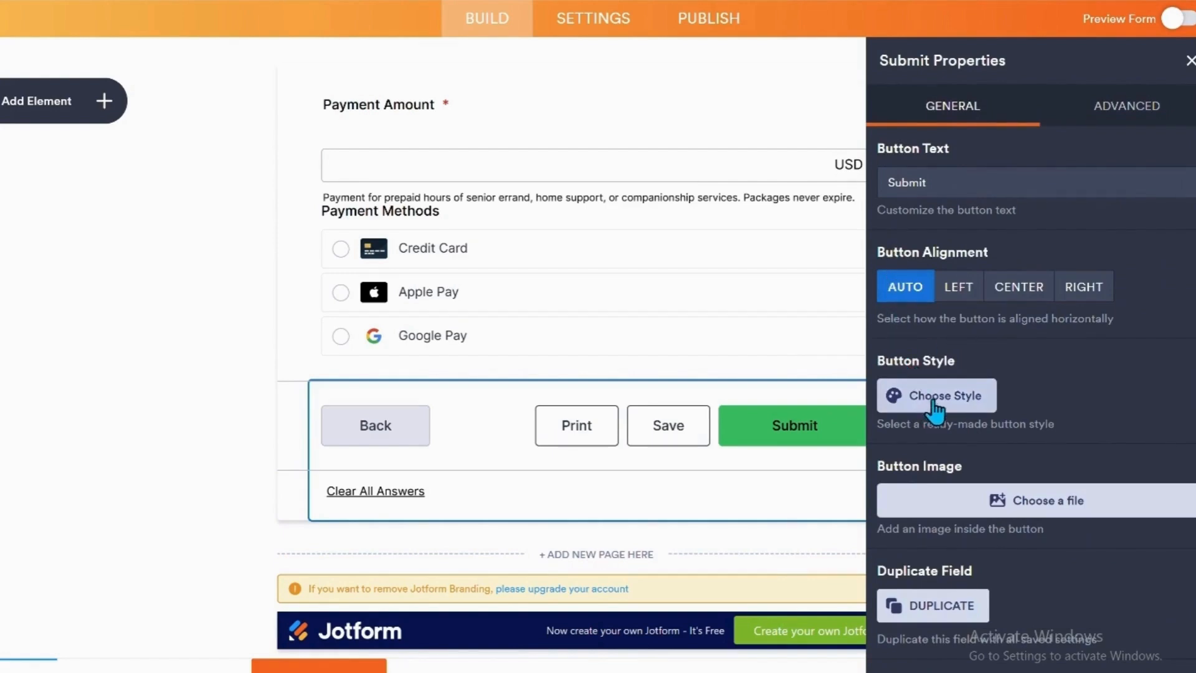
# Try one of the previously uploaded images as the Submit button's image, and remove it again.
pyautogui.click(1046, 508)
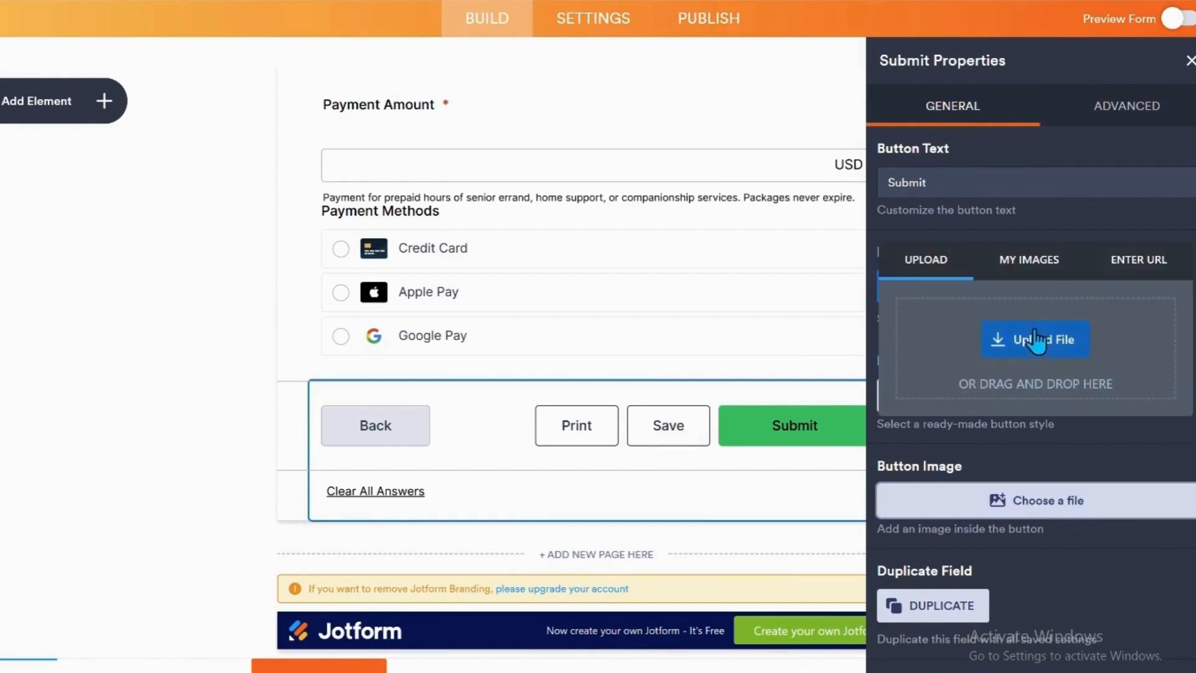
pyautogui.click(1023, 267)
pyautogui.click(1004, 360)
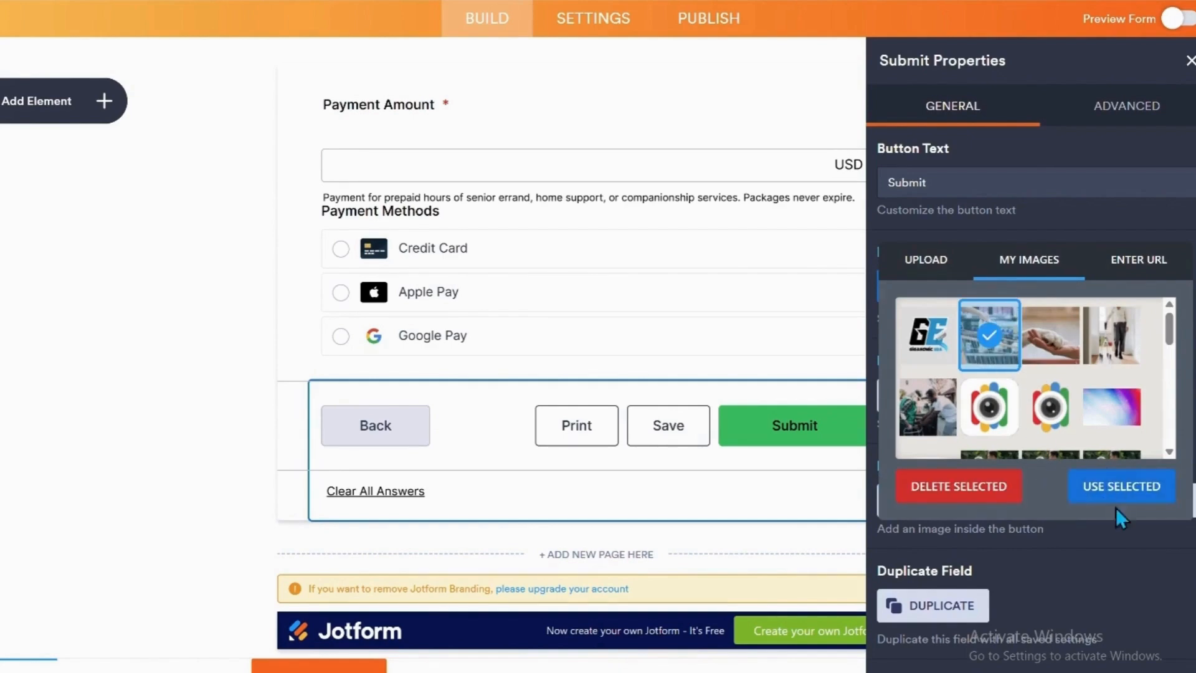
pyautogui.click(1115, 487)
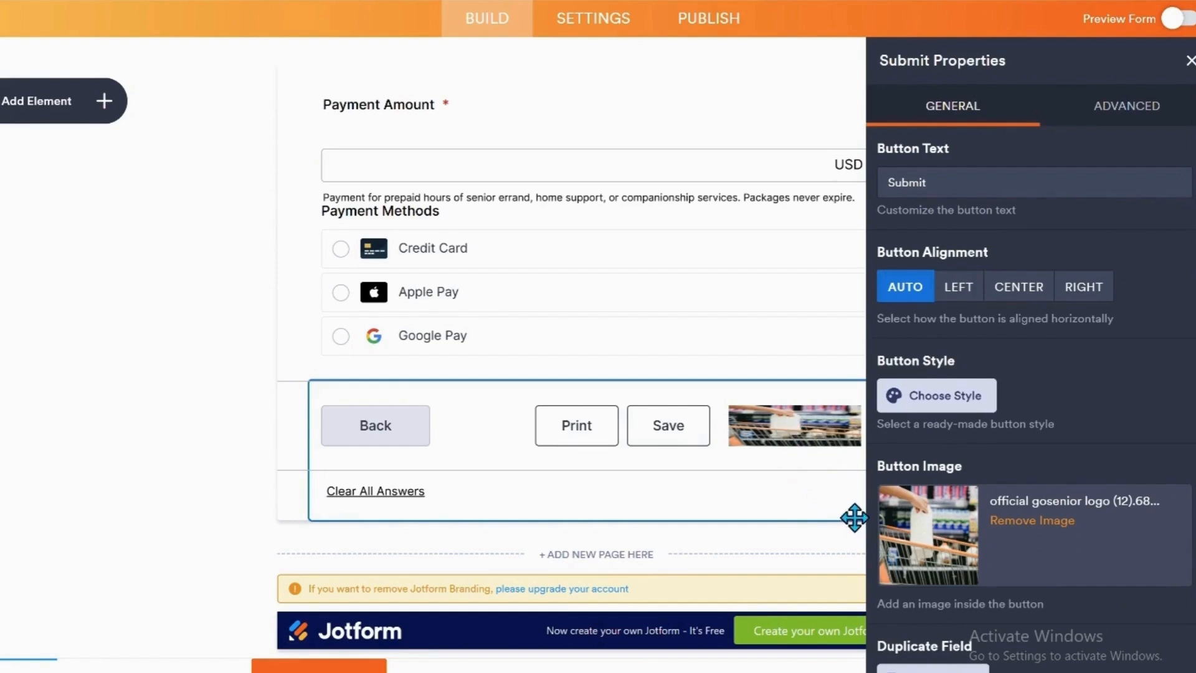
pyautogui.click(1004, 521)
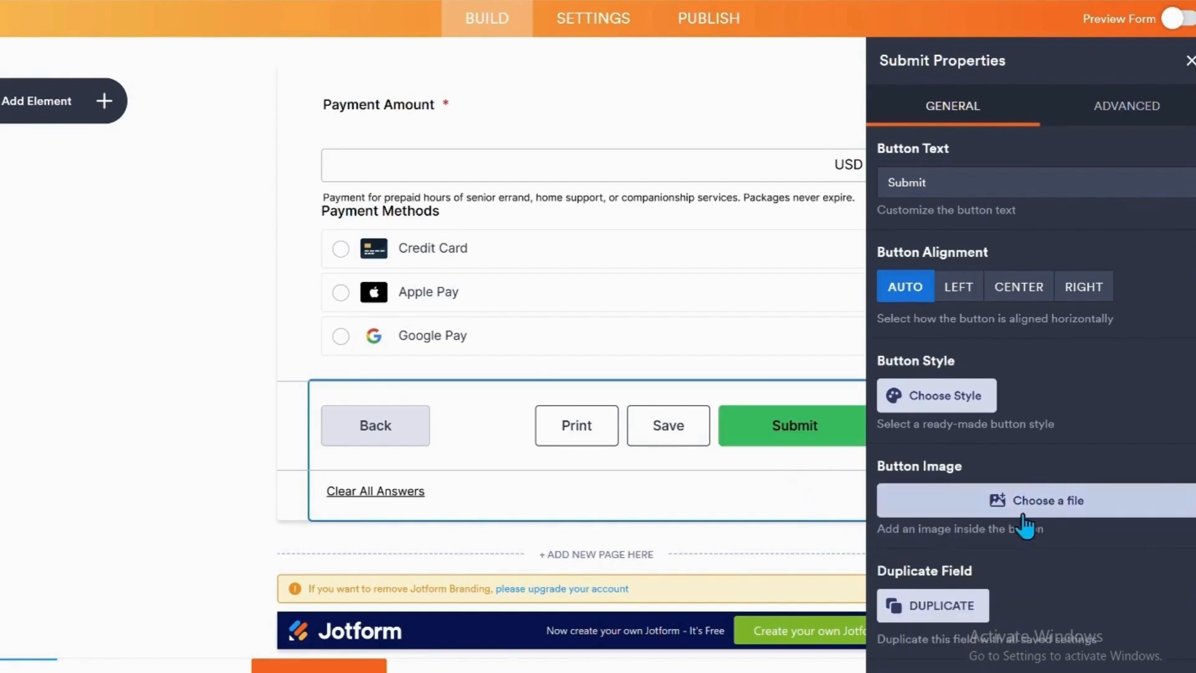
# Apply the solid orange ready-made button style to the Submit element on page 2 and close its properties.
pyautogui.click(955, 405)
pyautogui.scroll(-1, 932, 545)
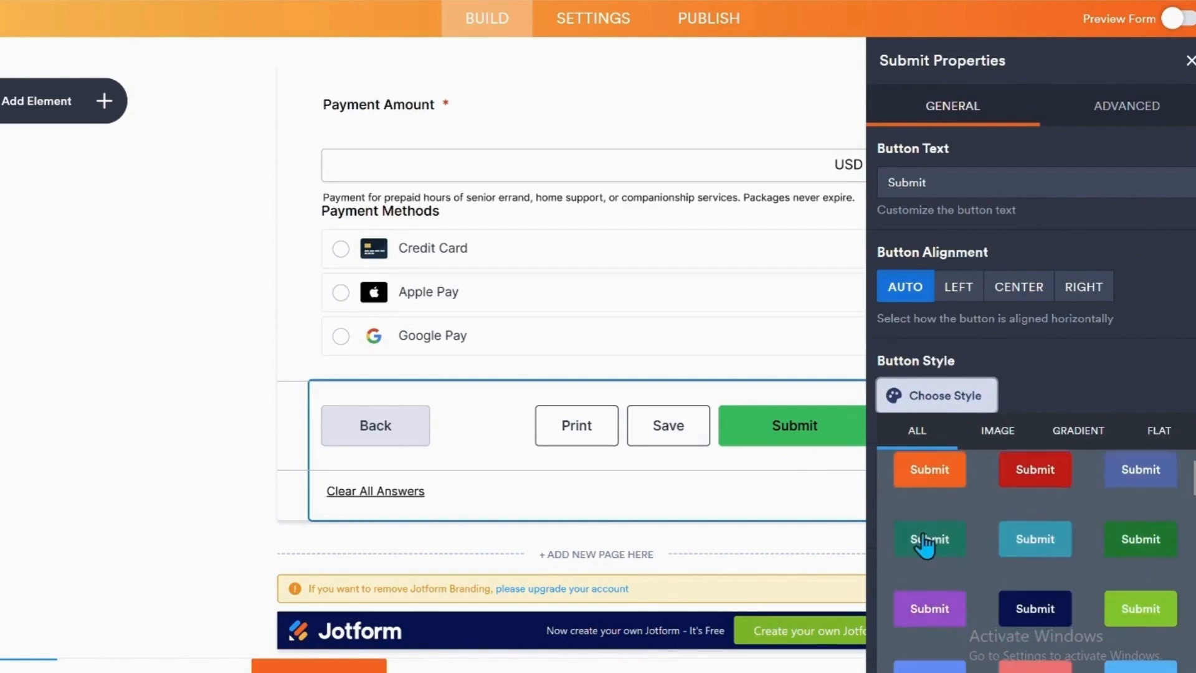
pyautogui.scroll(1, 926, 549)
pyautogui.click(928, 568)
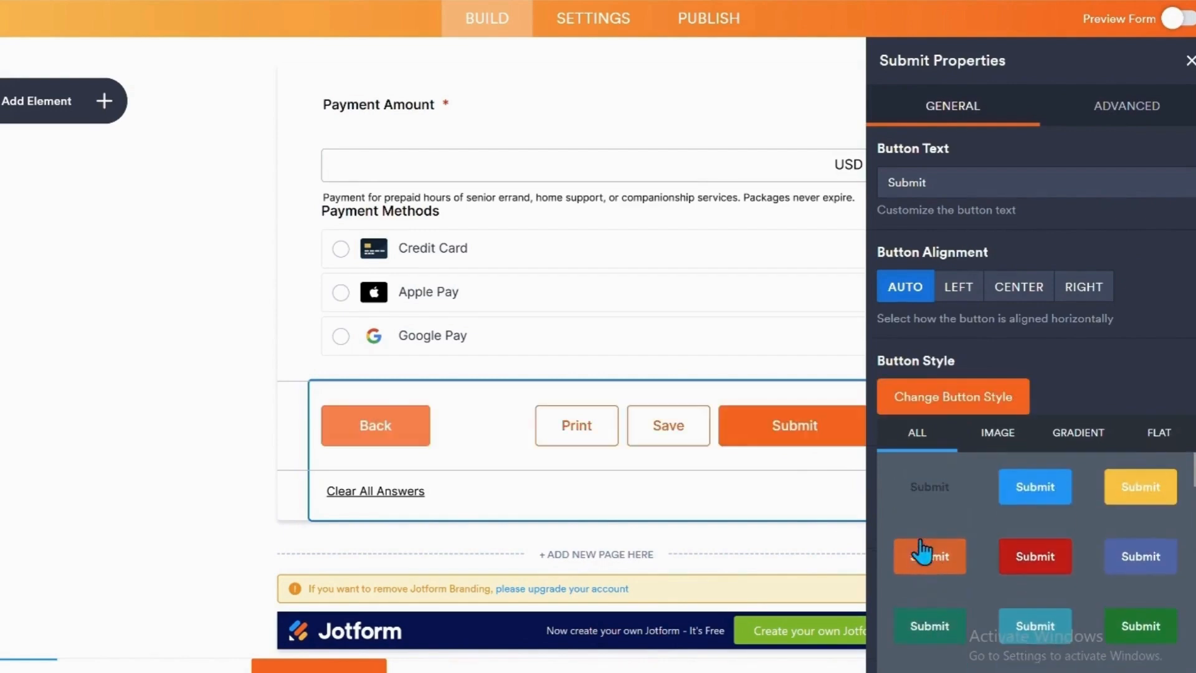
pyautogui.click(1190, 60)
# Apply the matching solid orange button style to the page break with the Next button on page 1 and close its properties.
pyautogui.scroll(4, 747, 386)
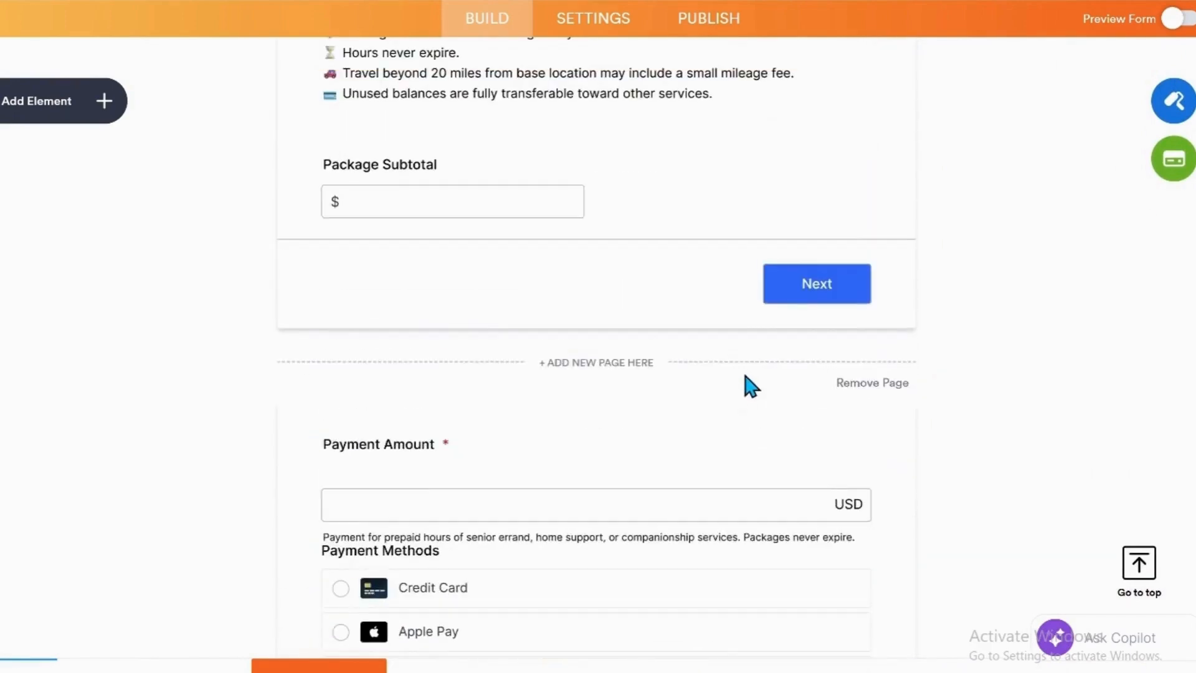
pyautogui.scroll(1, 747, 383)
pyautogui.click(781, 371)
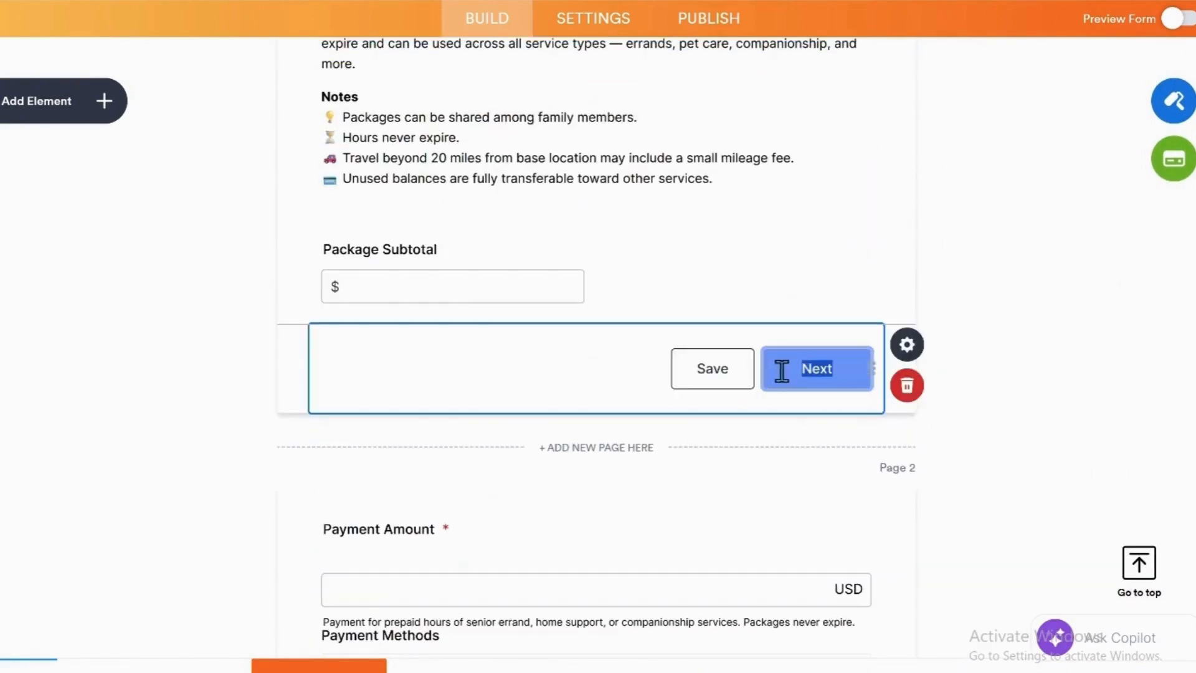
pyautogui.click(908, 353)
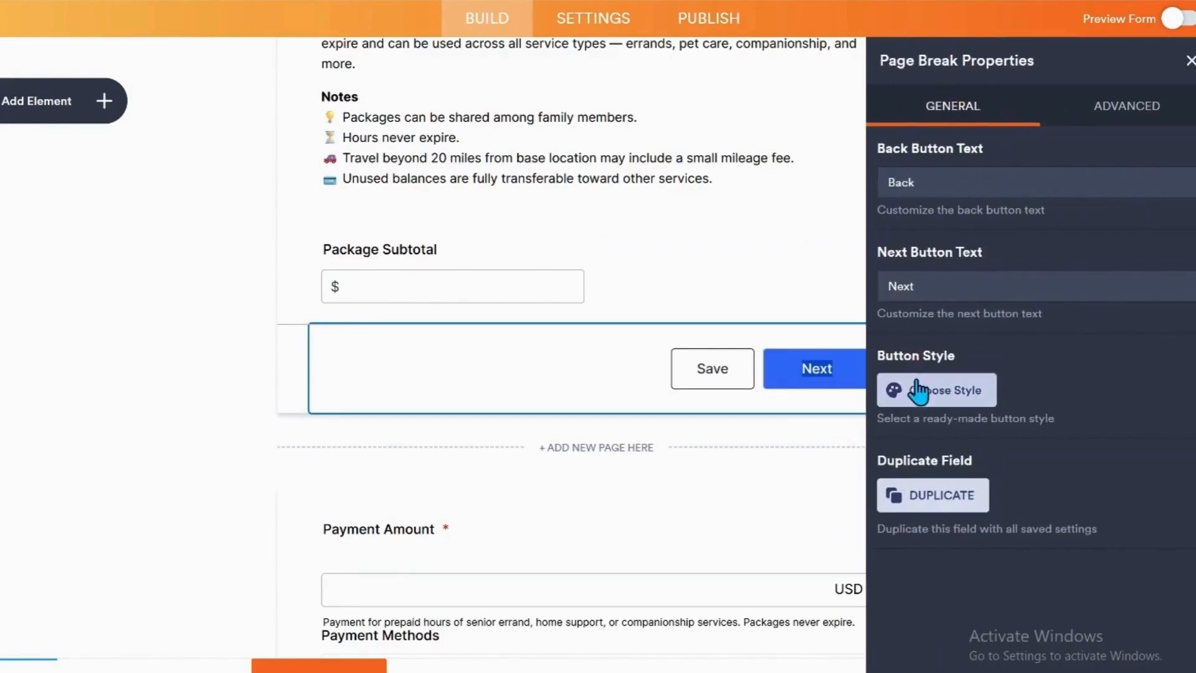
pyautogui.click(931, 391)
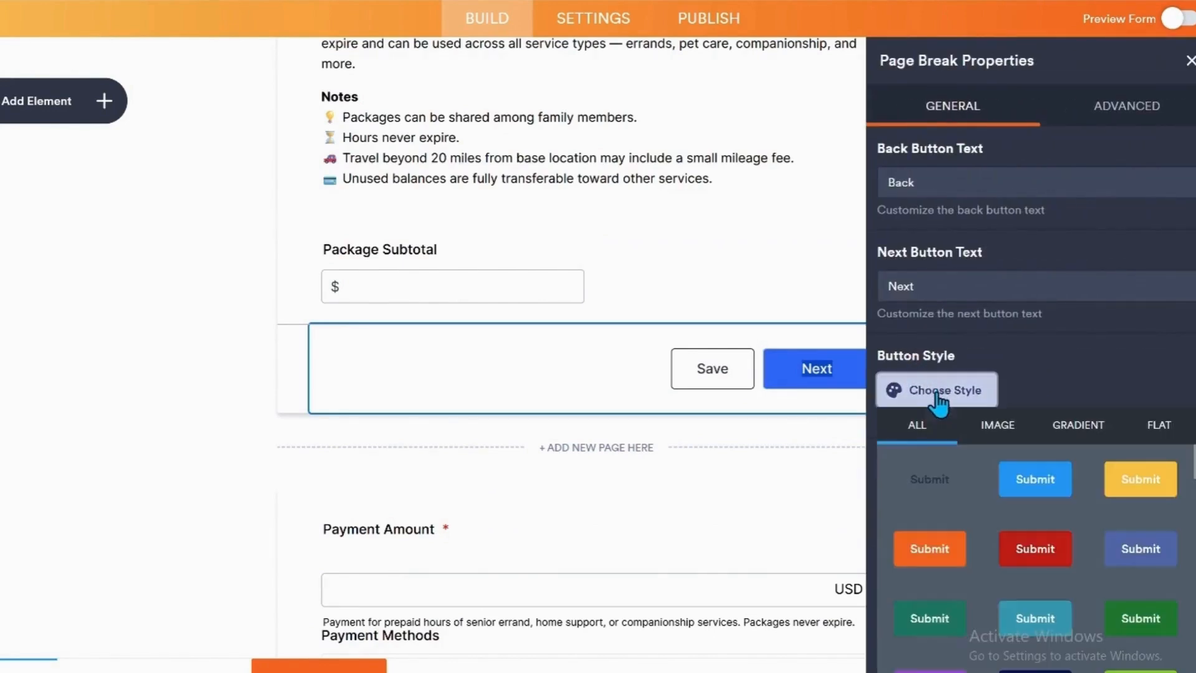
pyautogui.scroll(-1, 934, 476)
pyautogui.click(931, 466)
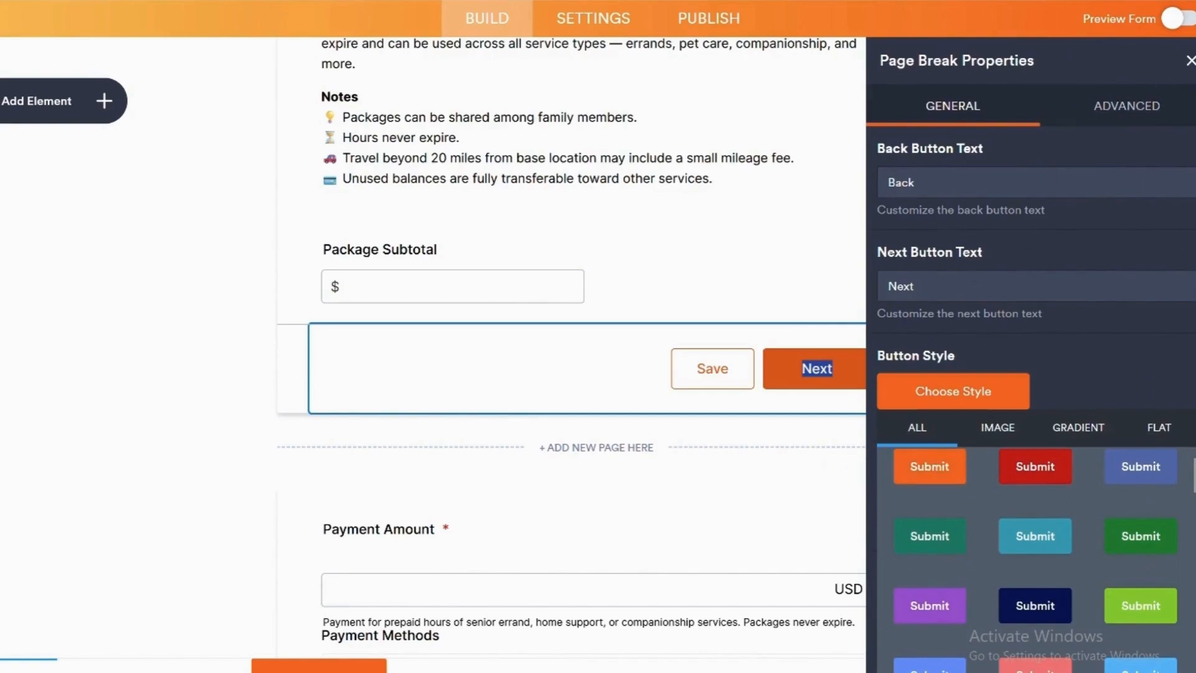
pyautogui.click(1190, 61)
# Review the whole form, from the package options on page 1 to the payment section and restyled buttons on page 2.
pyautogui.scroll(9, 765, 458)
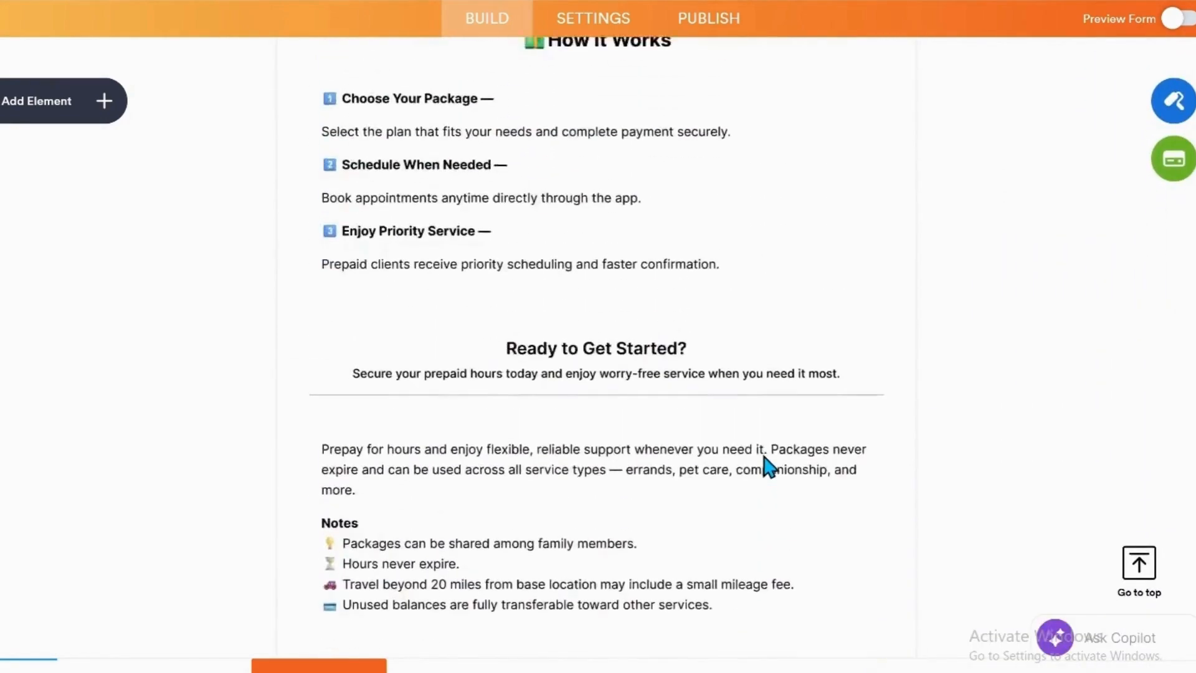
pyautogui.scroll(7, 769, 466)
pyautogui.scroll(-10, 761, 454)
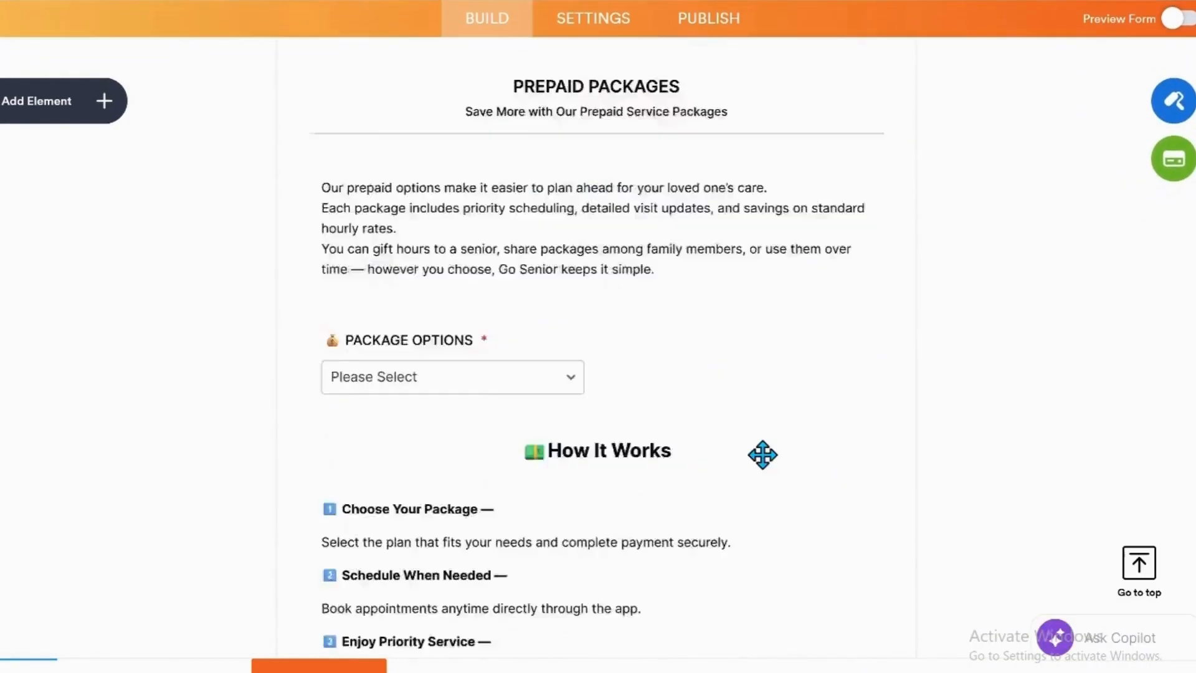
pyautogui.scroll(-11, 762, 455)
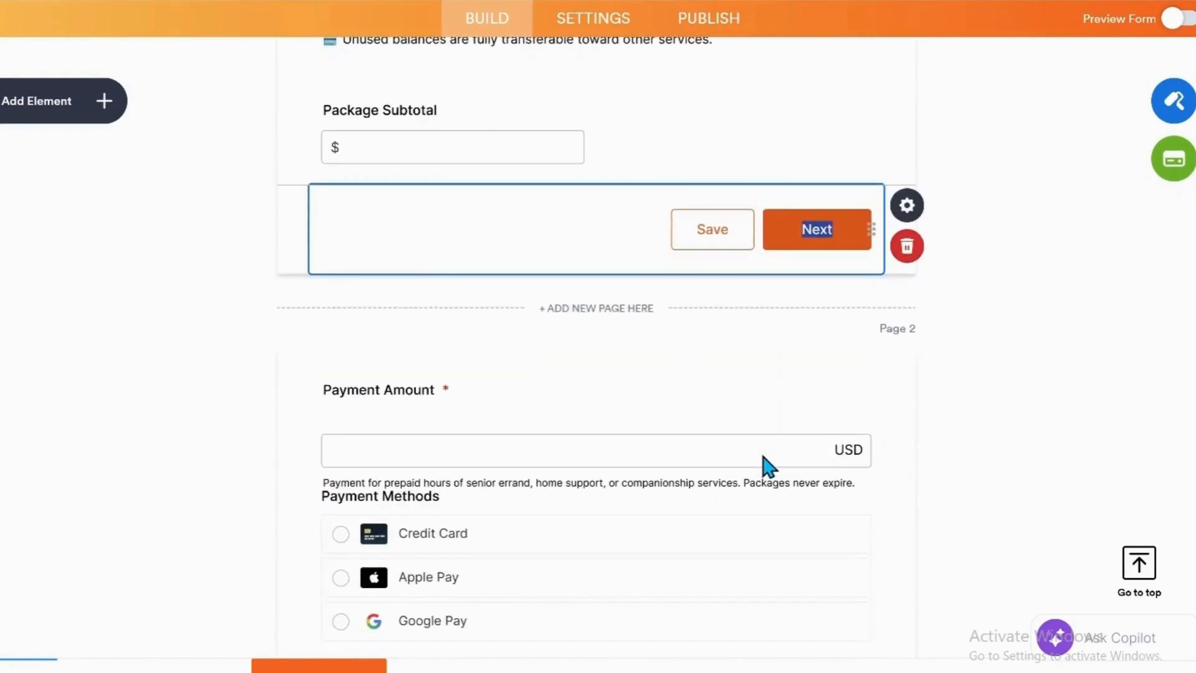
pyautogui.scroll(-3, 772, 470)
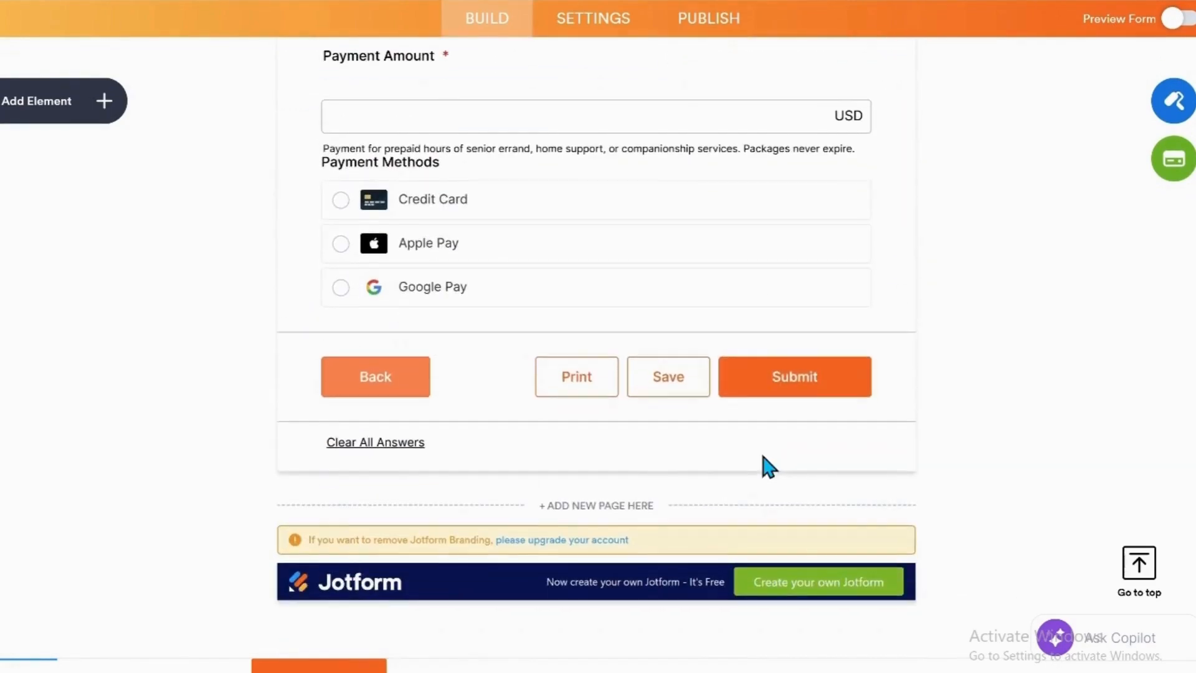
pyautogui.scroll(2, 767, 466)
pyautogui.scroll(-2, 769, 467)
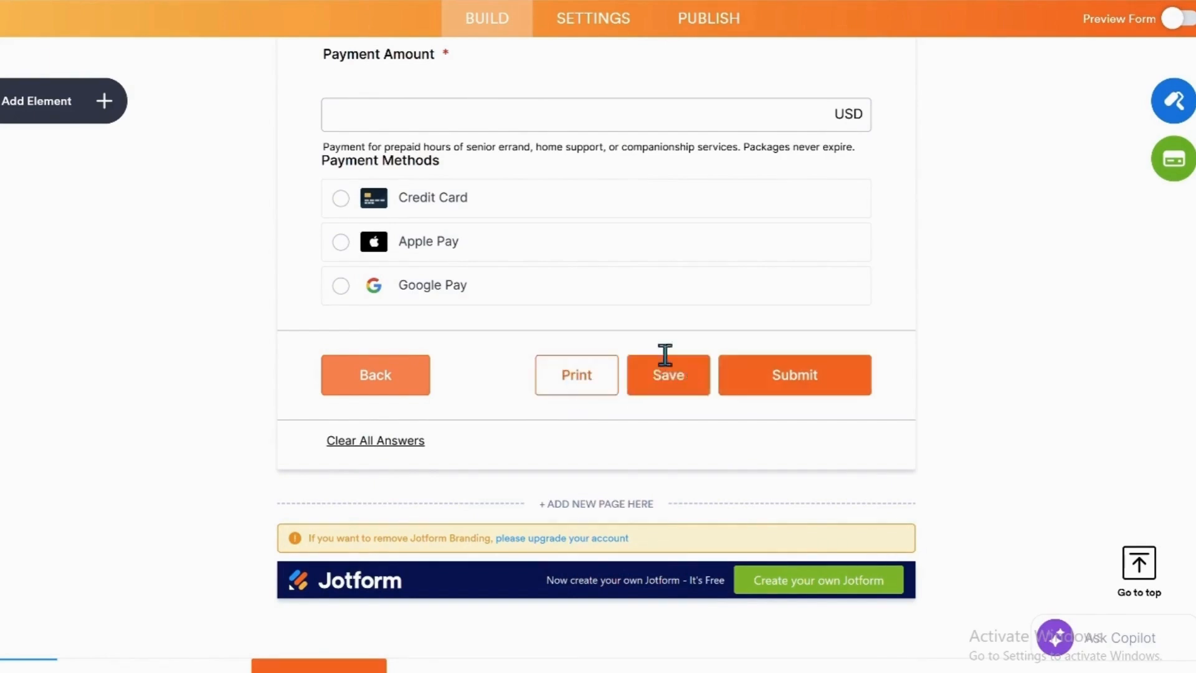
pyautogui.scroll(4, 576, 312)
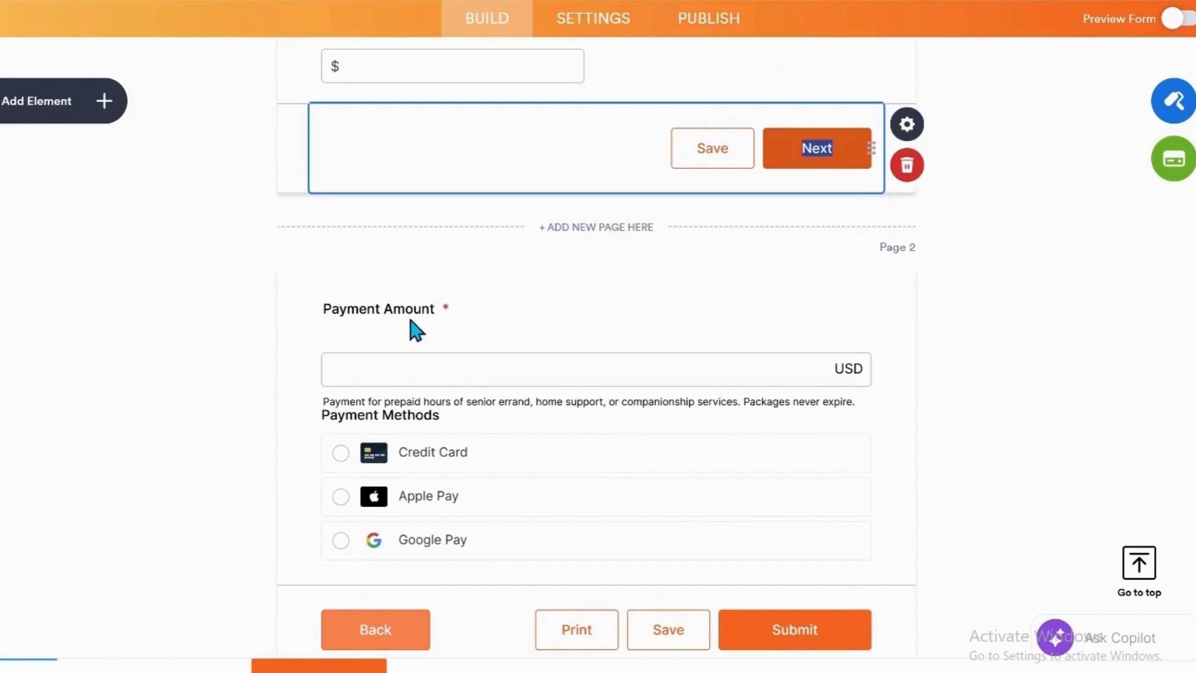
pyautogui.scroll(3, 411, 383)
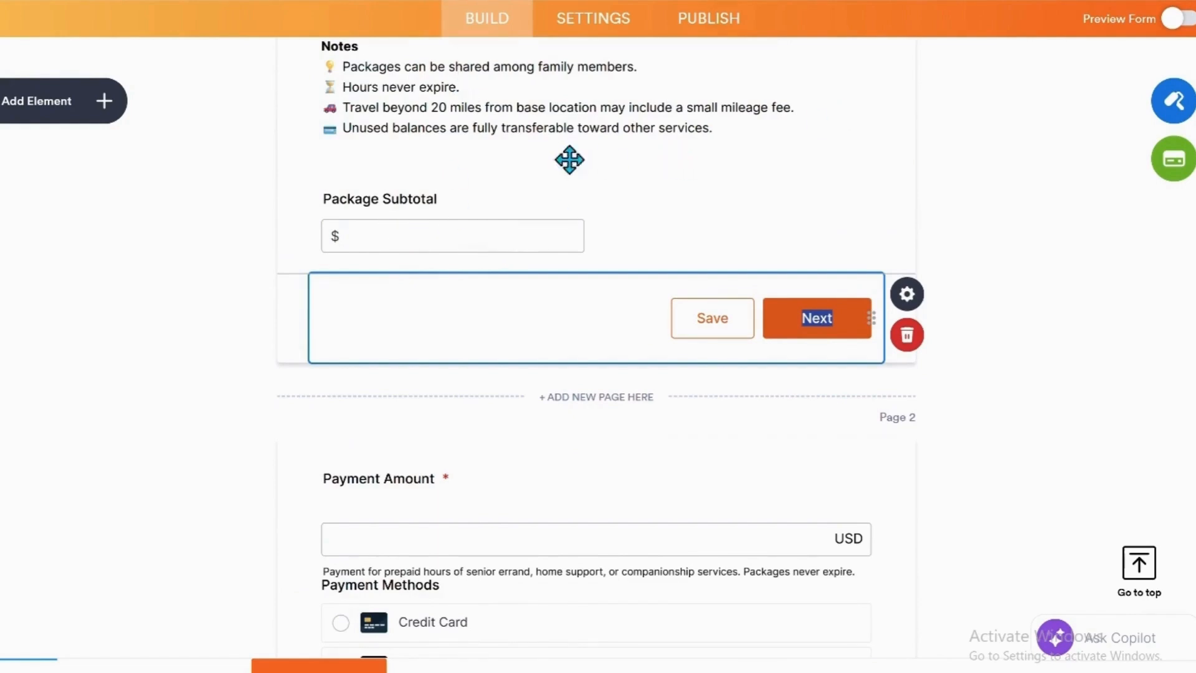
pyautogui.scroll(-3, 479, 526)
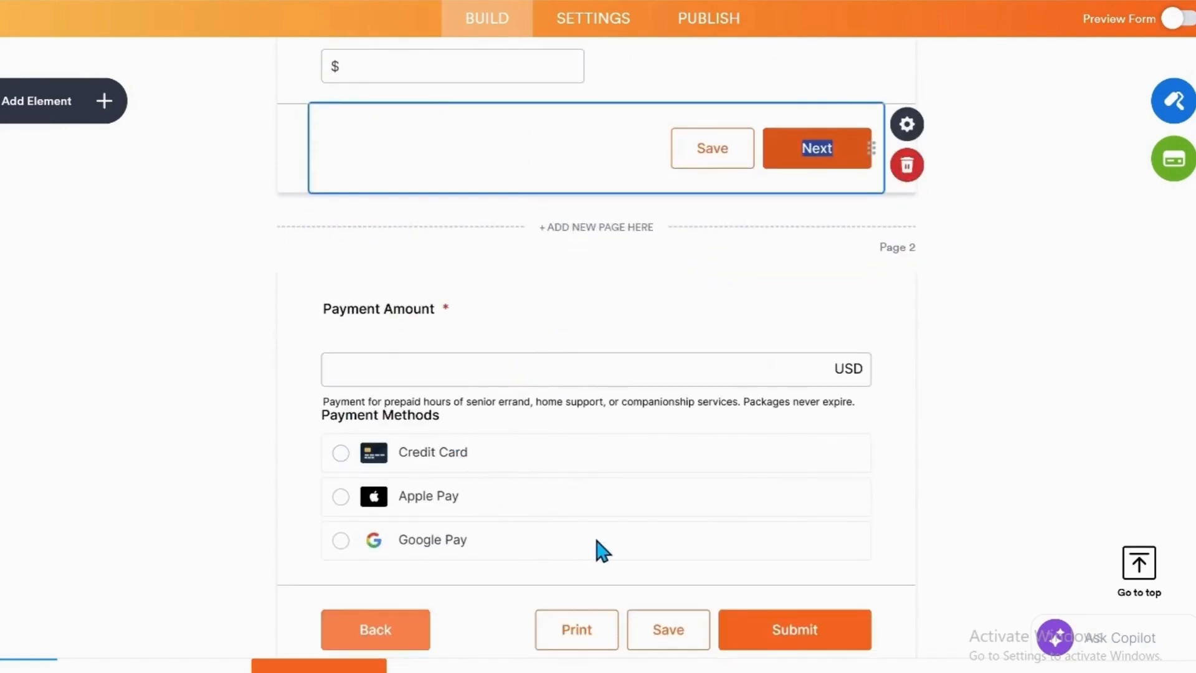
pyautogui.scroll(-2, 545, 470)
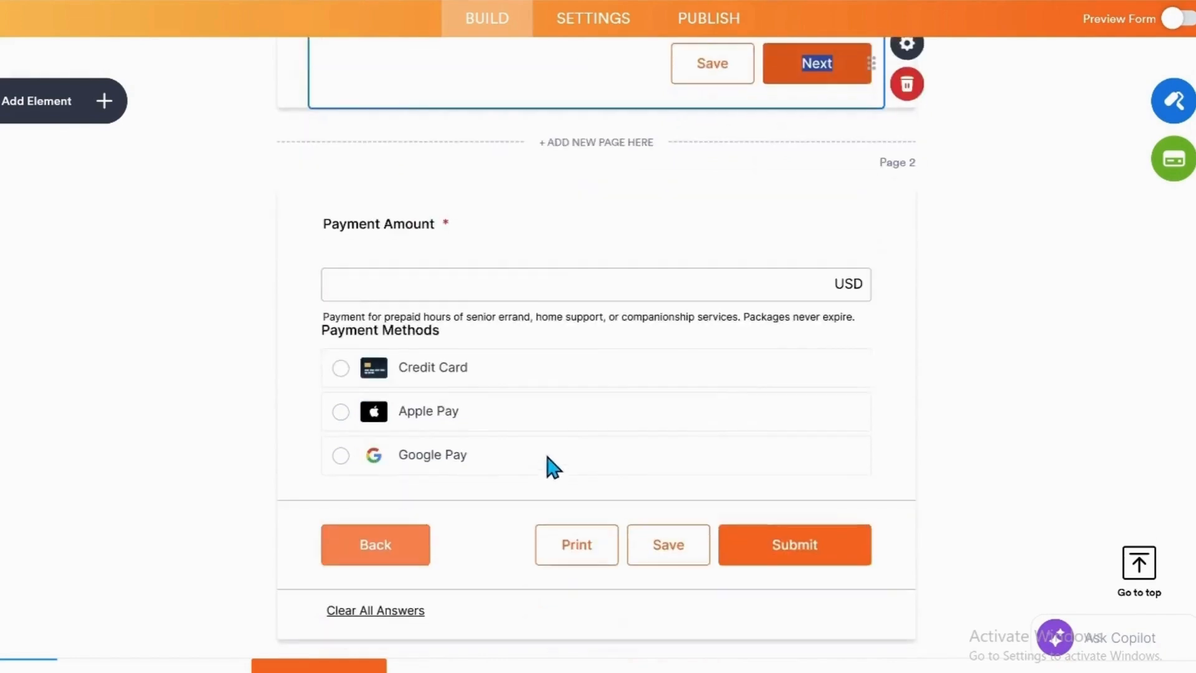
pyautogui.scroll(-4, 648, 347)
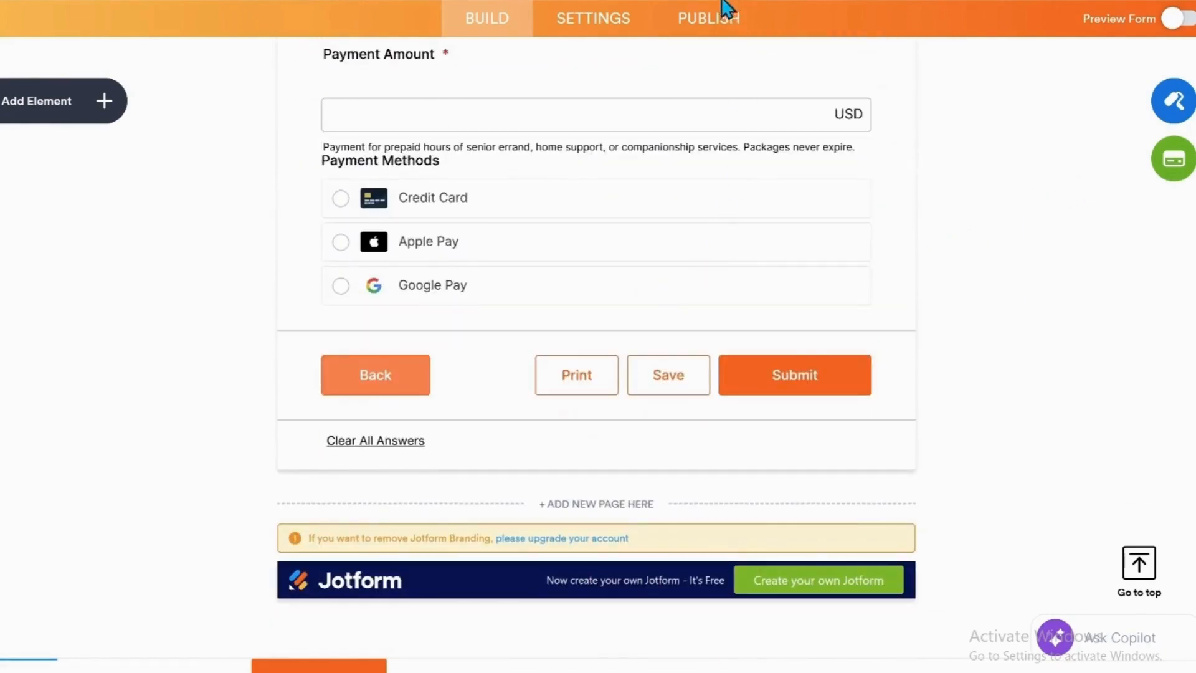
# Open the form's publishing section, preview the form in desktop view, and look over the introduction down to the package options.
pyautogui.click(694, 25)
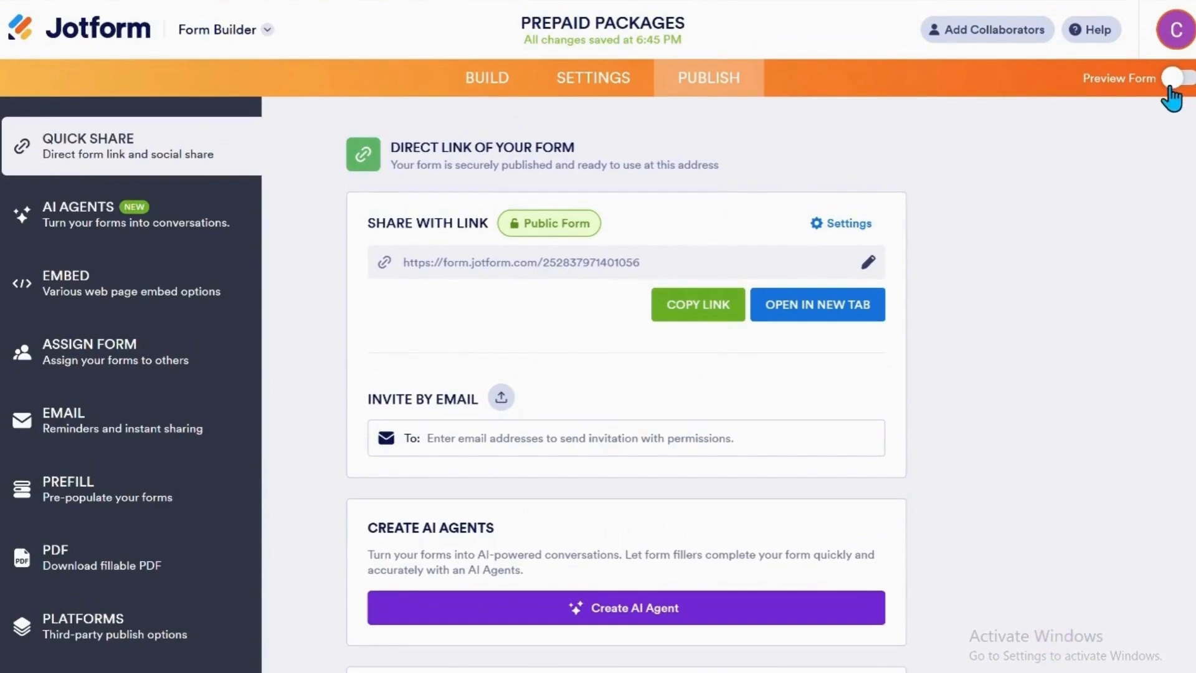
pyautogui.click(1166, 84)
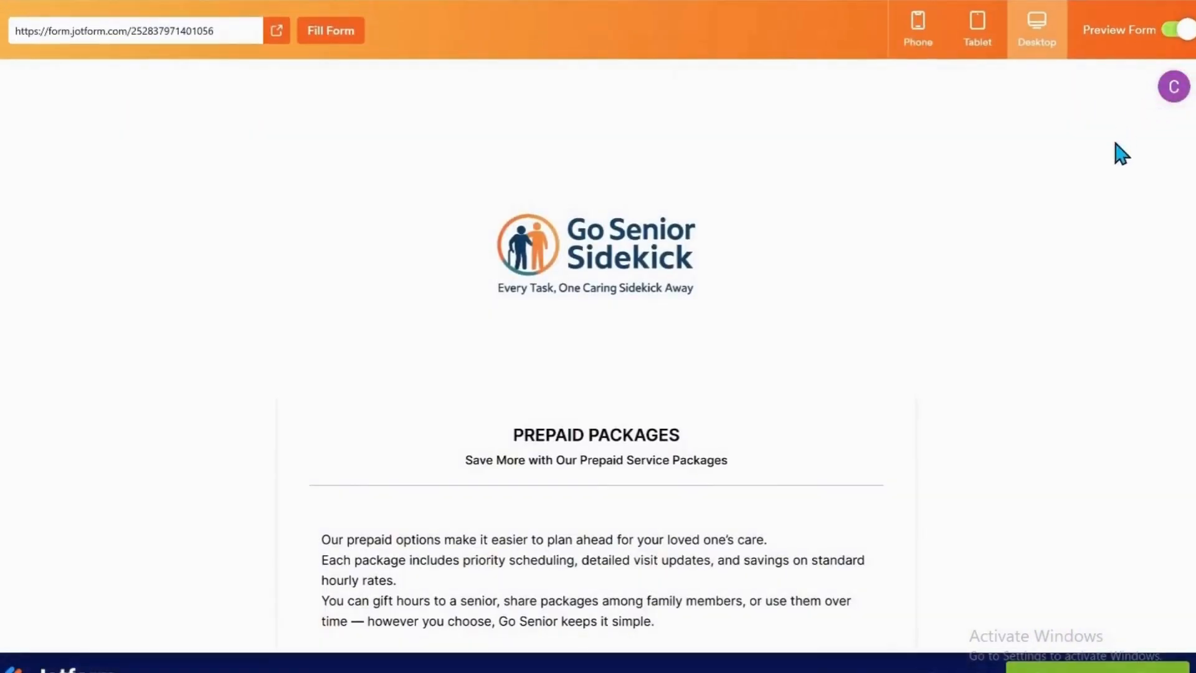
pyautogui.scroll(-7, 562, 339)
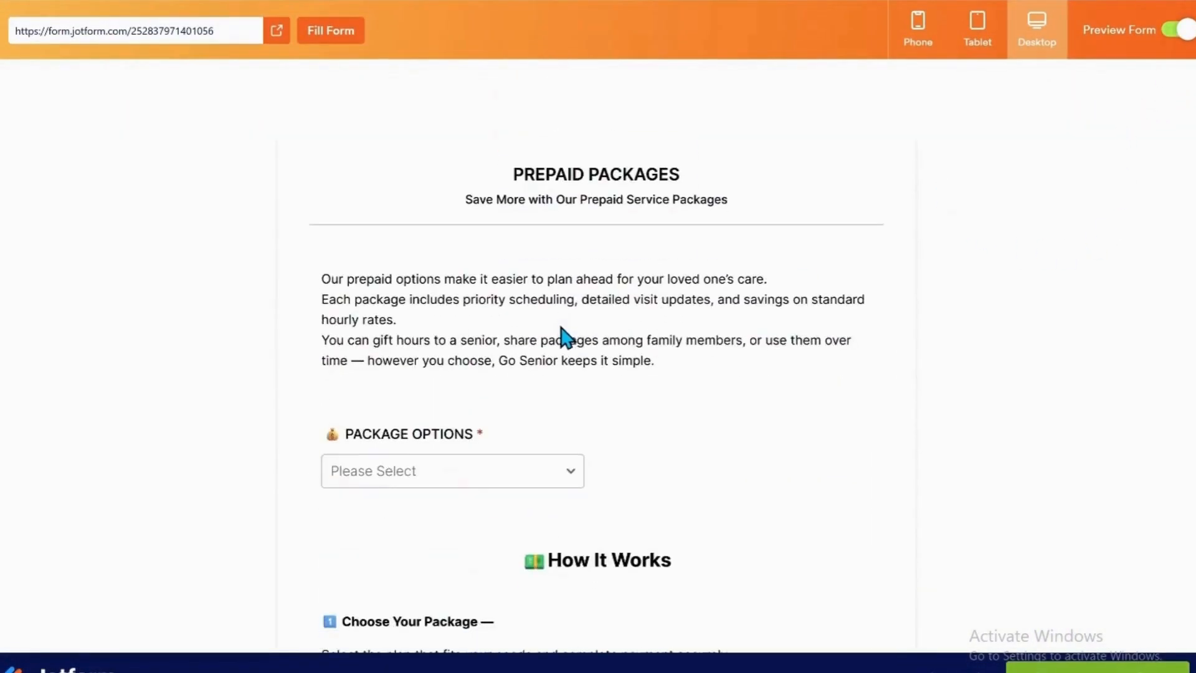
pyautogui.scroll(3, 467, 329)
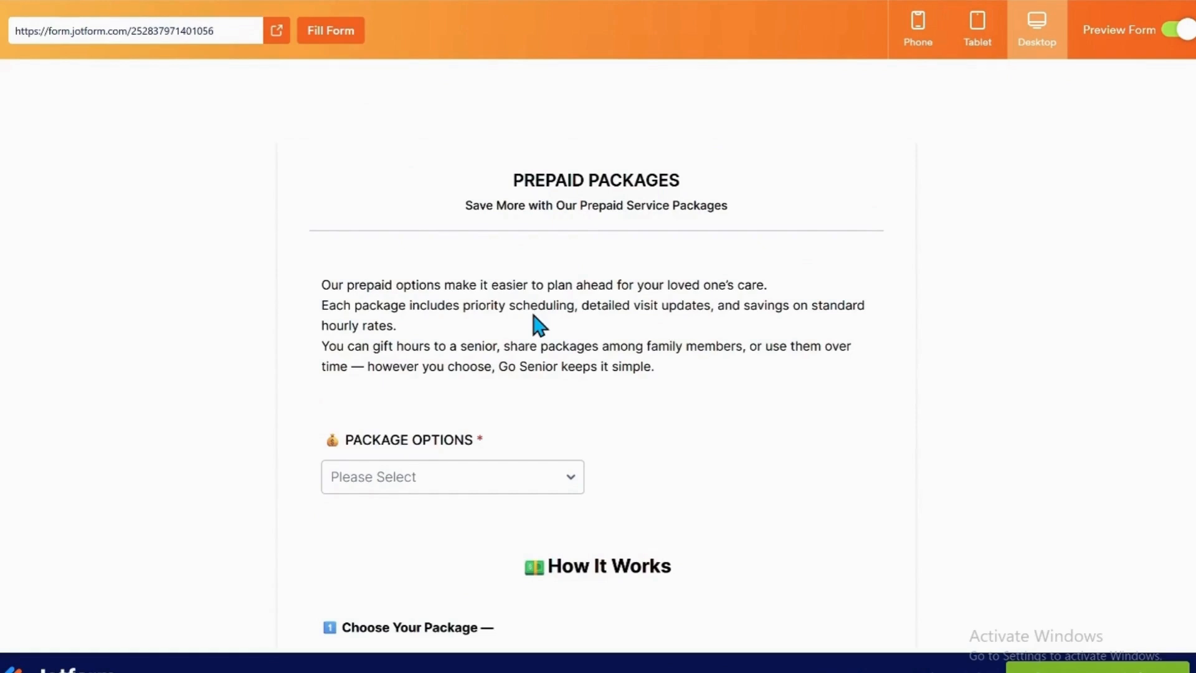
pyautogui.scroll(-1, 533, 314)
pyautogui.scroll(-3, 533, 314)
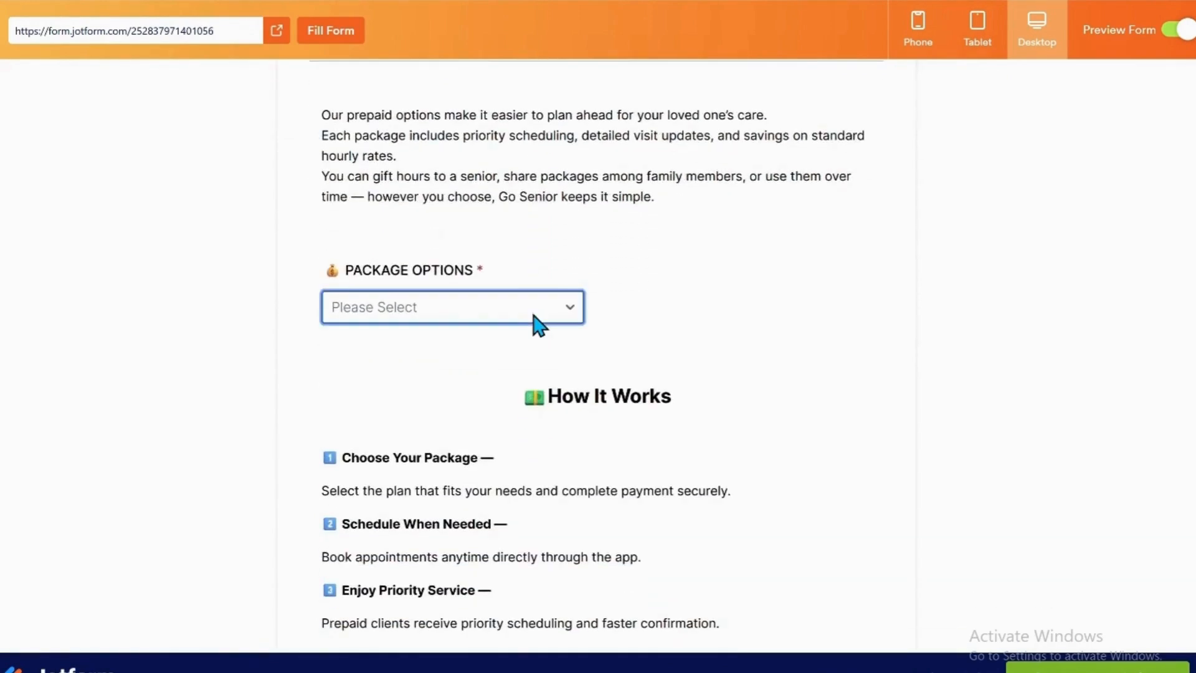
# Choose the package option "20 service hours + free local pickup/drop service for light errands" in the preview and continue to the payment page.
pyautogui.click(572, 309)
pyautogui.scroll(-1, 593, 408)
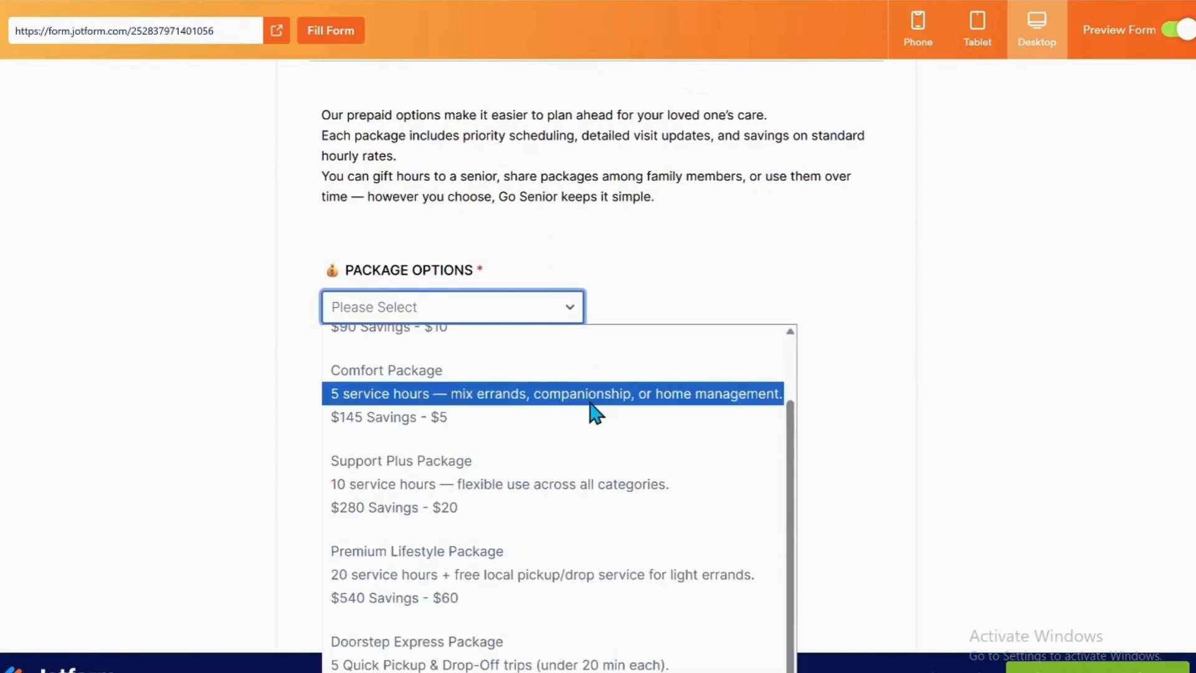
pyautogui.click(547, 575)
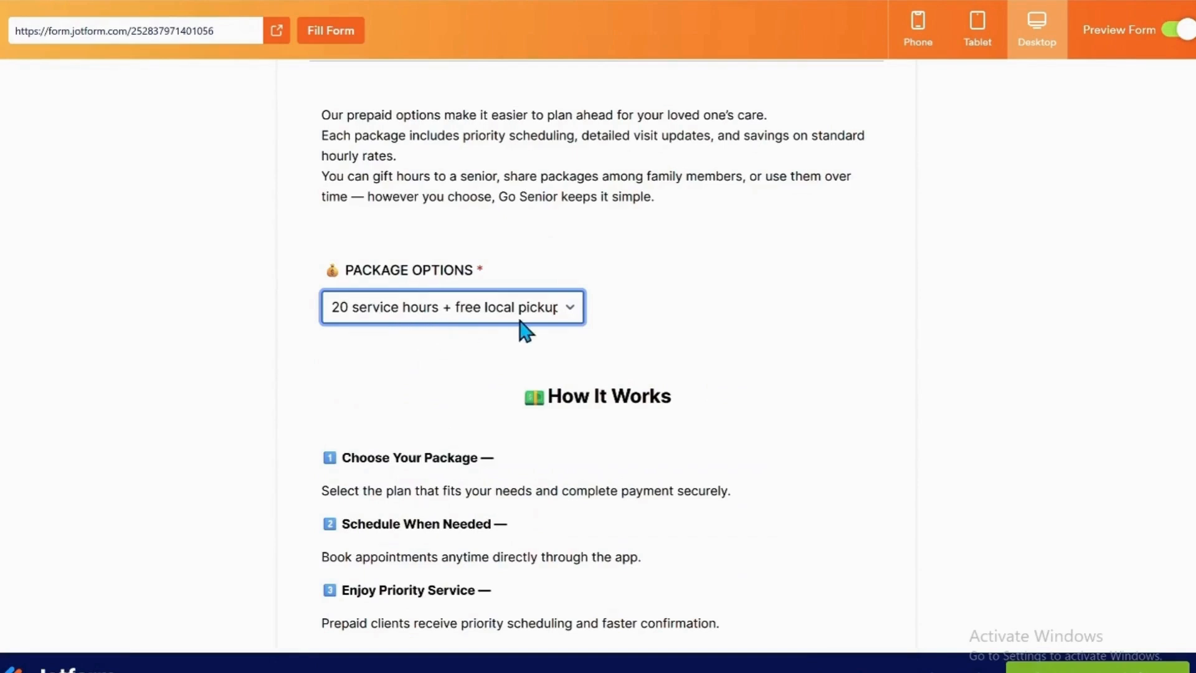
pyautogui.scroll(-3, 544, 363)
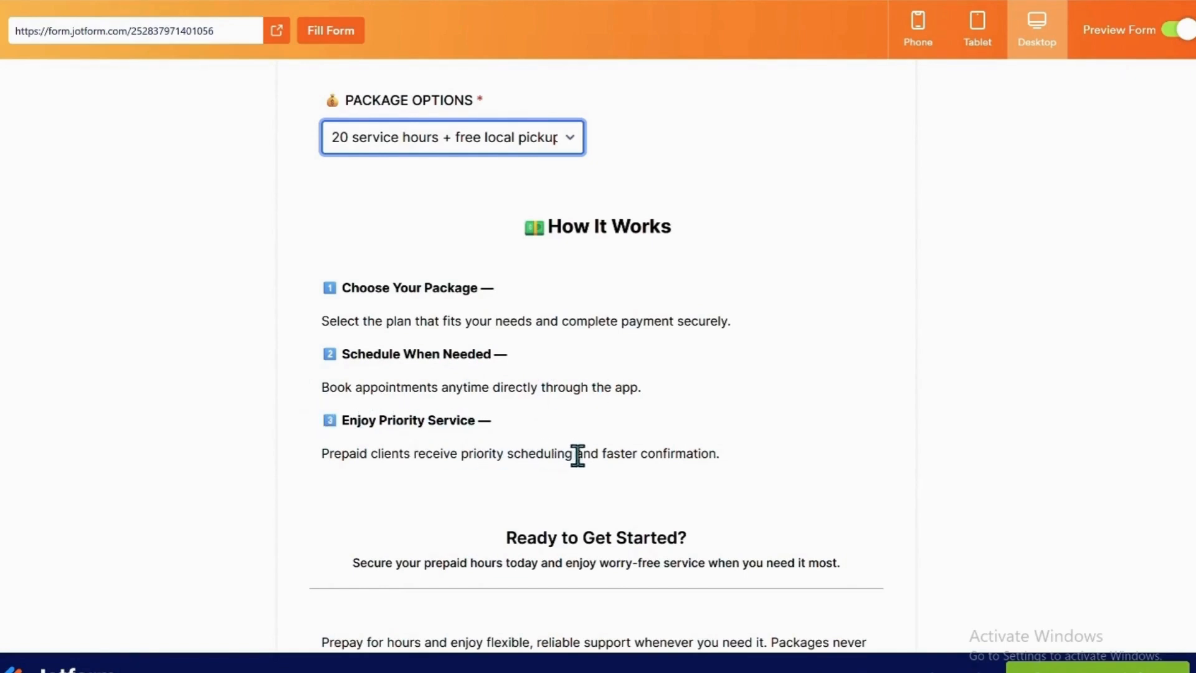
pyautogui.scroll(-3, 613, 449)
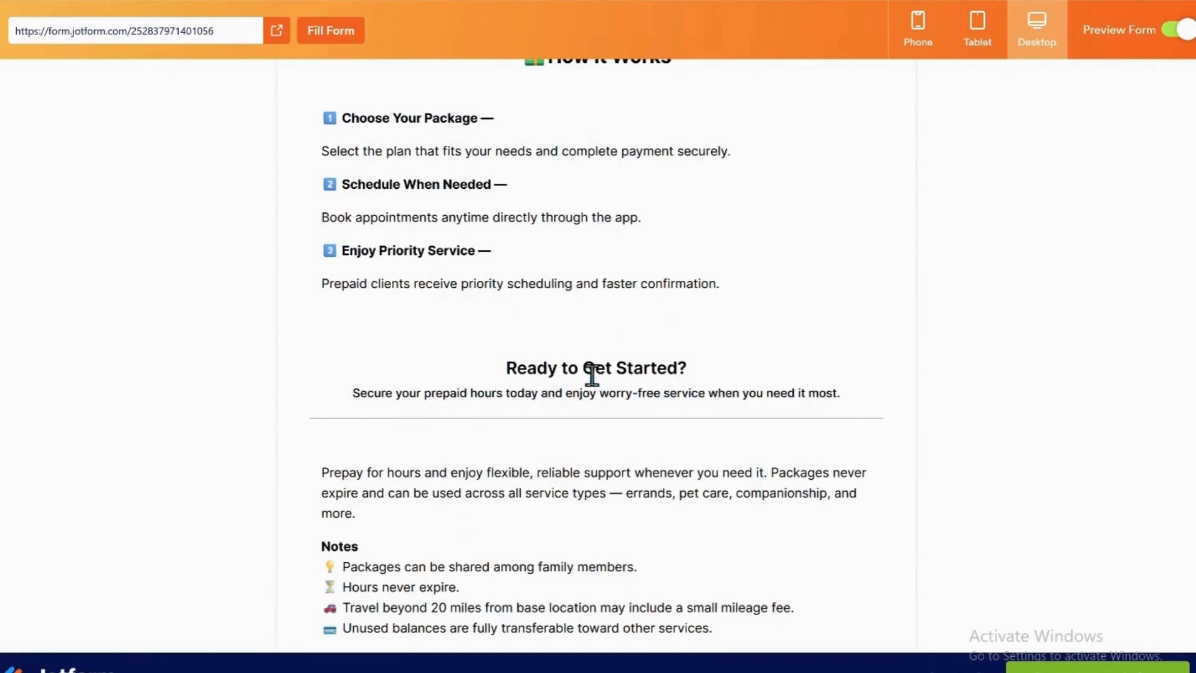
pyautogui.scroll(-4, 592, 374)
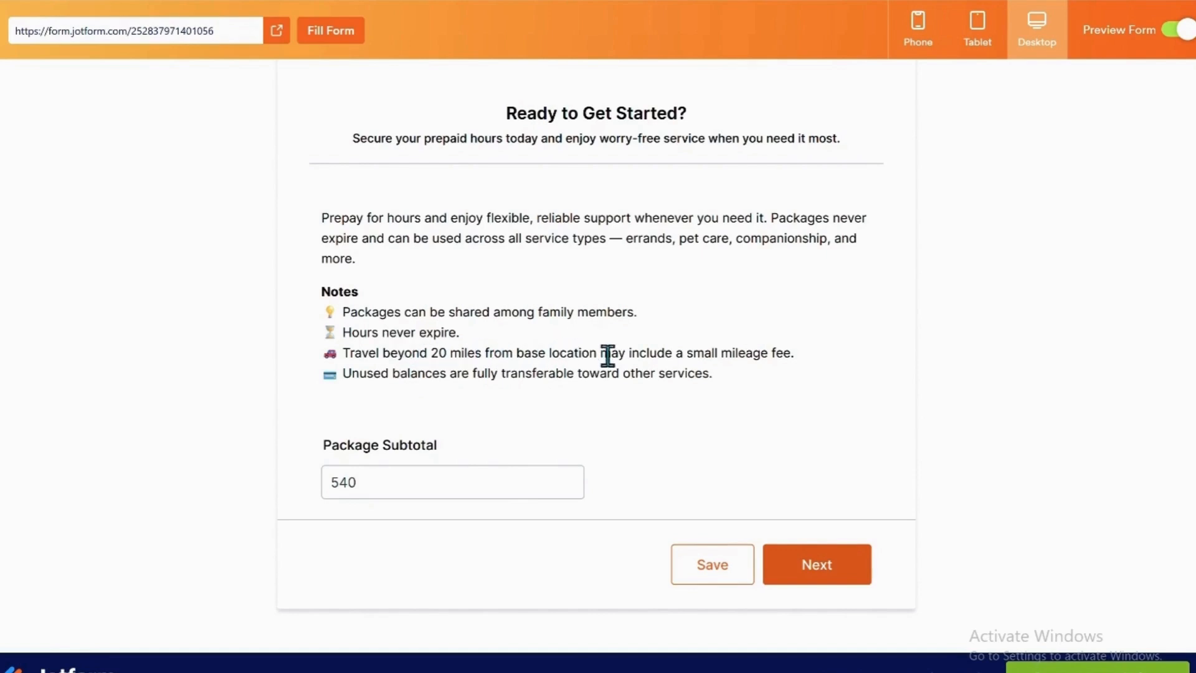
pyautogui.scroll(-1, 510, 347)
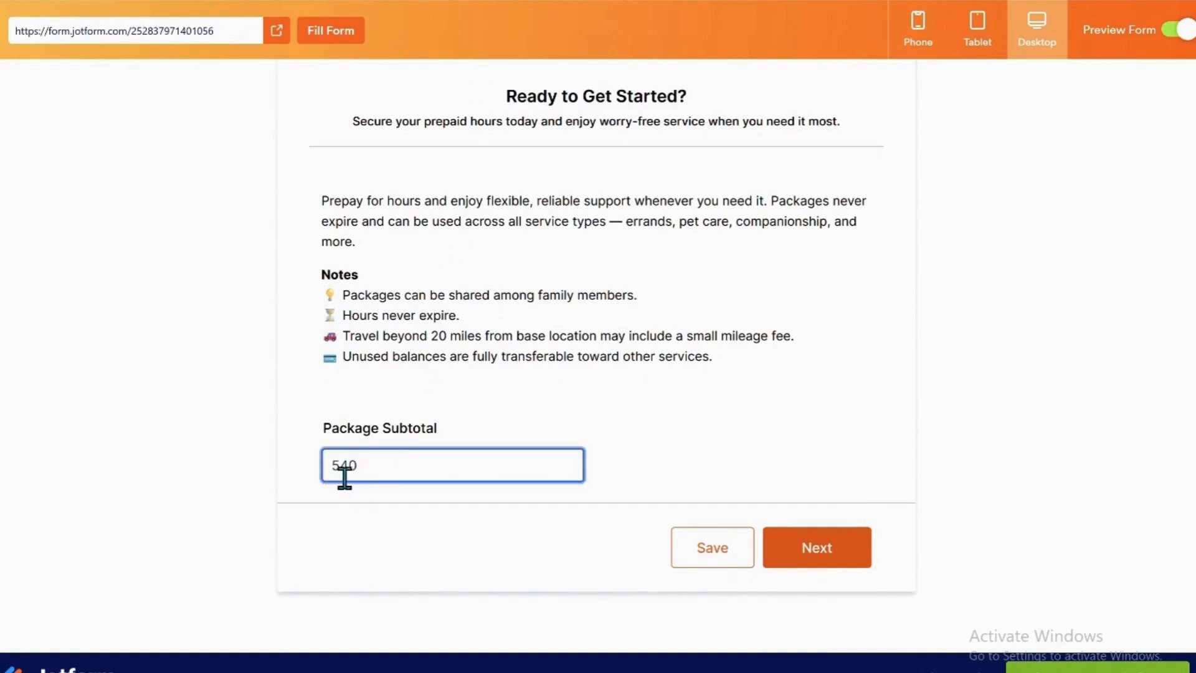
pyautogui.click(811, 550)
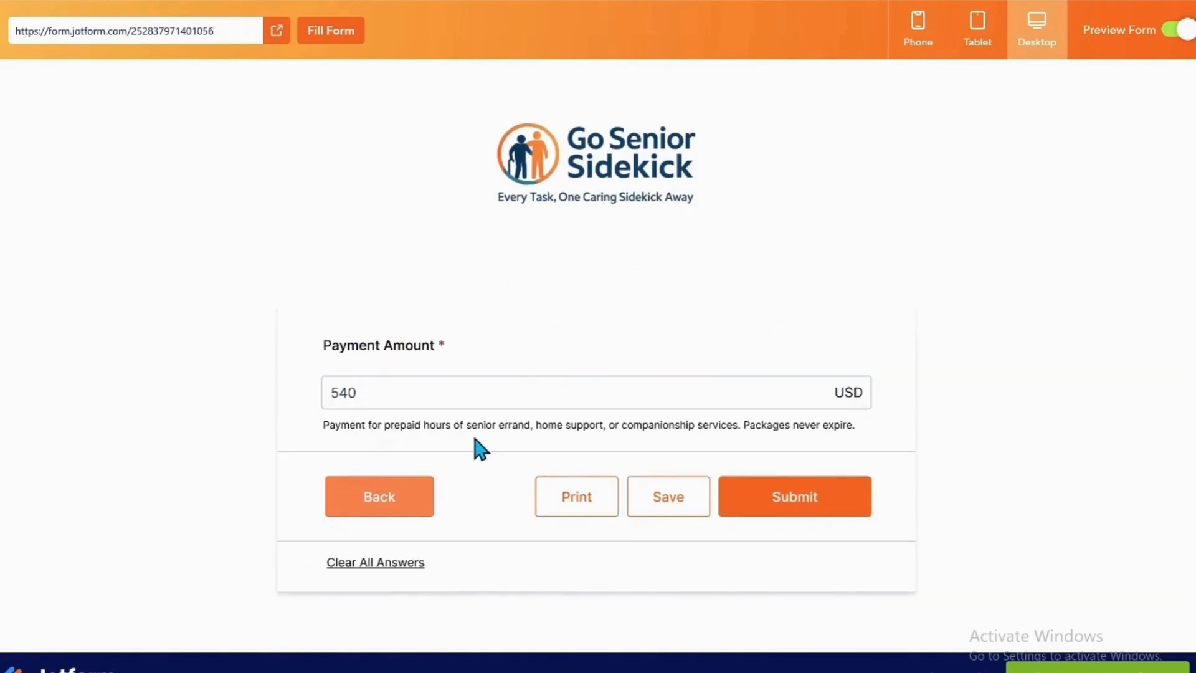
# Submit the test entry from the payment page and leave the form preview.
pyautogui.click(786, 506)
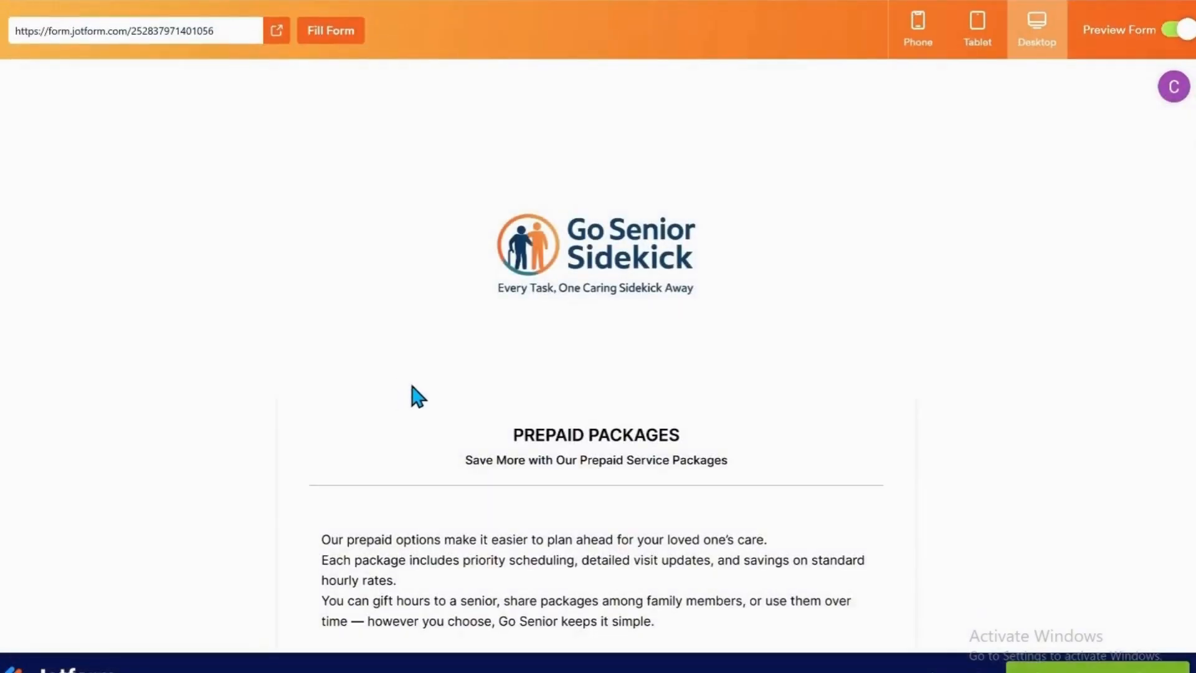
pyautogui.scroll(-2, 716, 389)
pyautogui.scroll(3, 668, 423)
pyautogui.click(1178, 41)
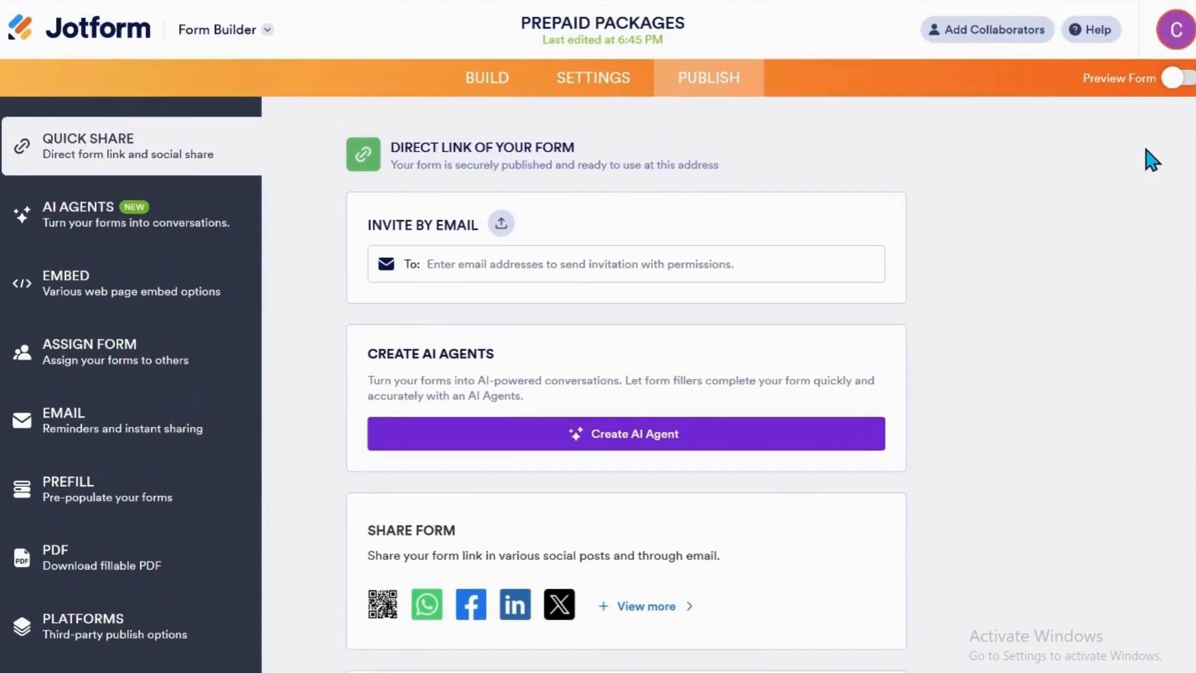
# Look through the form's build view, its form settings, and the quick-share options from the direct link to social sharing.
pyautogui.click(492, 87)
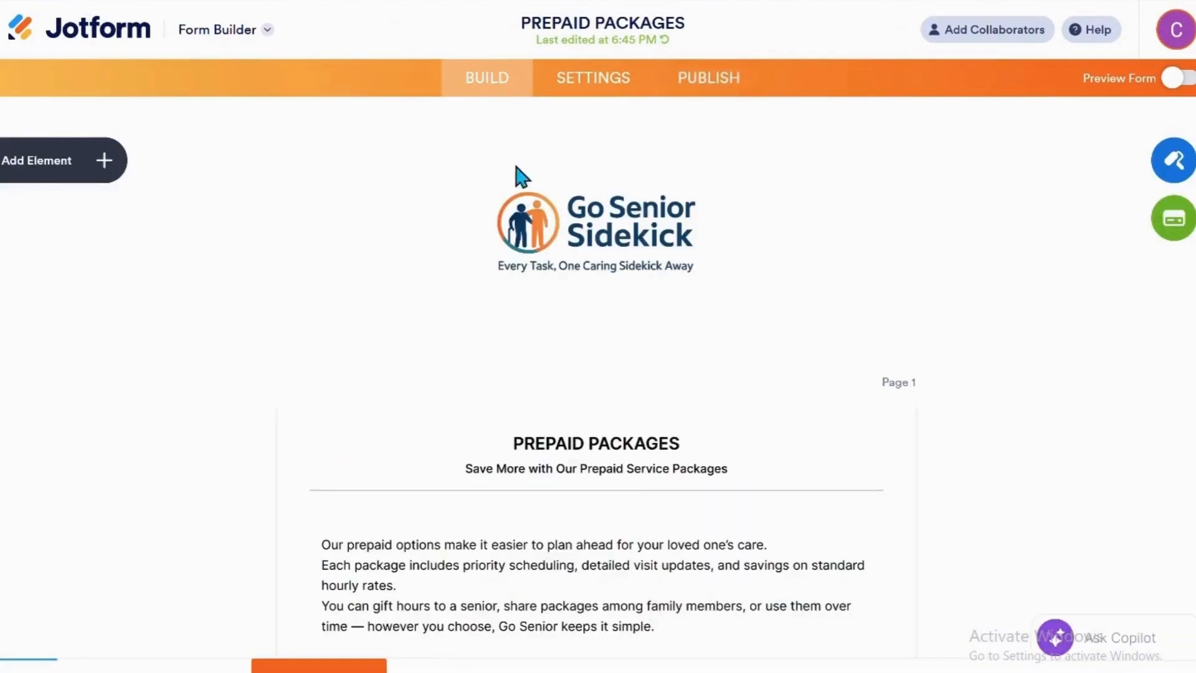
pyautogui.click(598, 98)
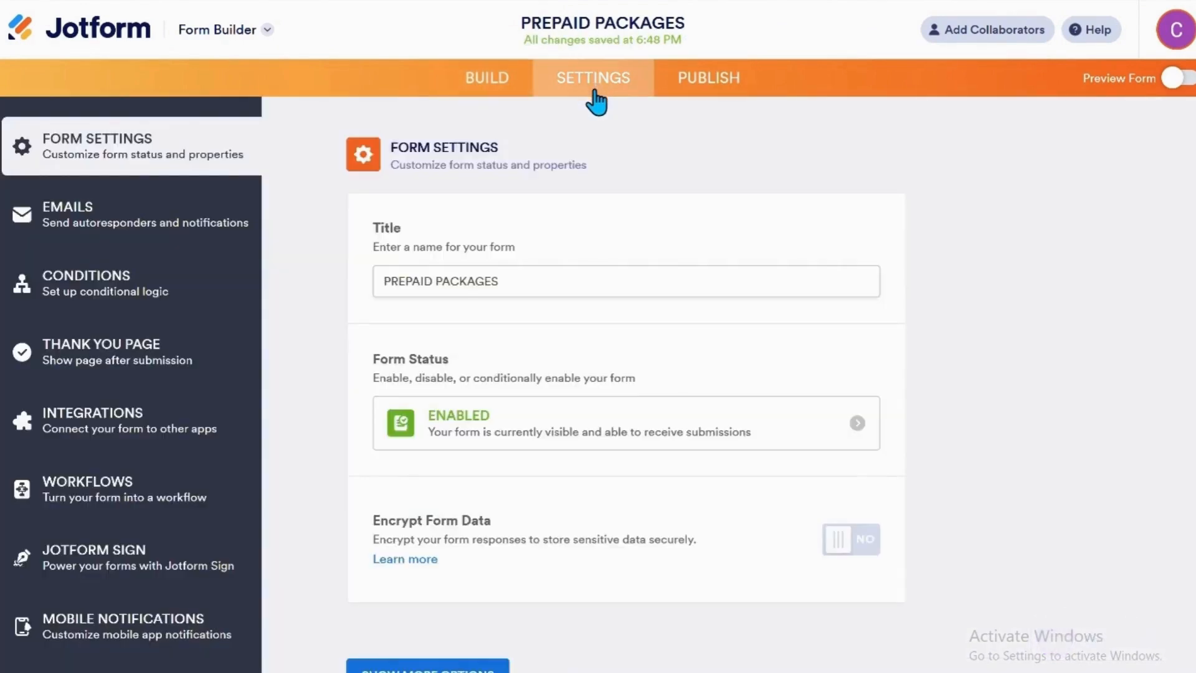
pyautogui.click(700, 90)
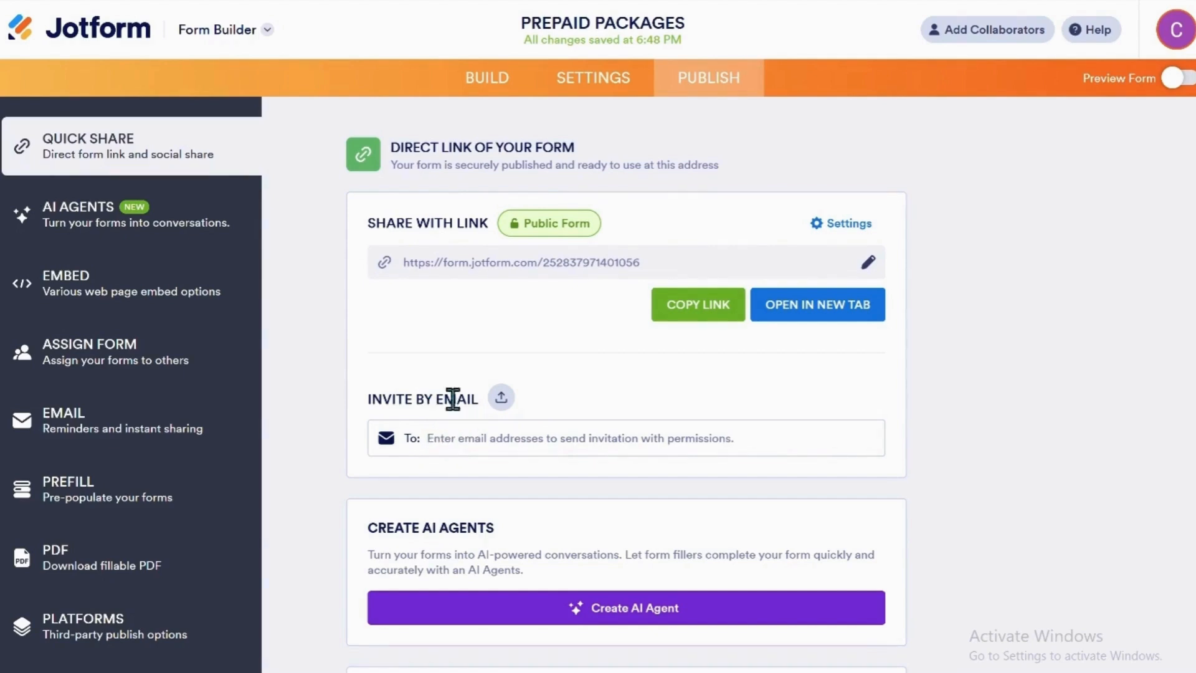
pyautogui.scroll(-3, 454, 396)
pyautogui.scroll(-2, 468, 397)
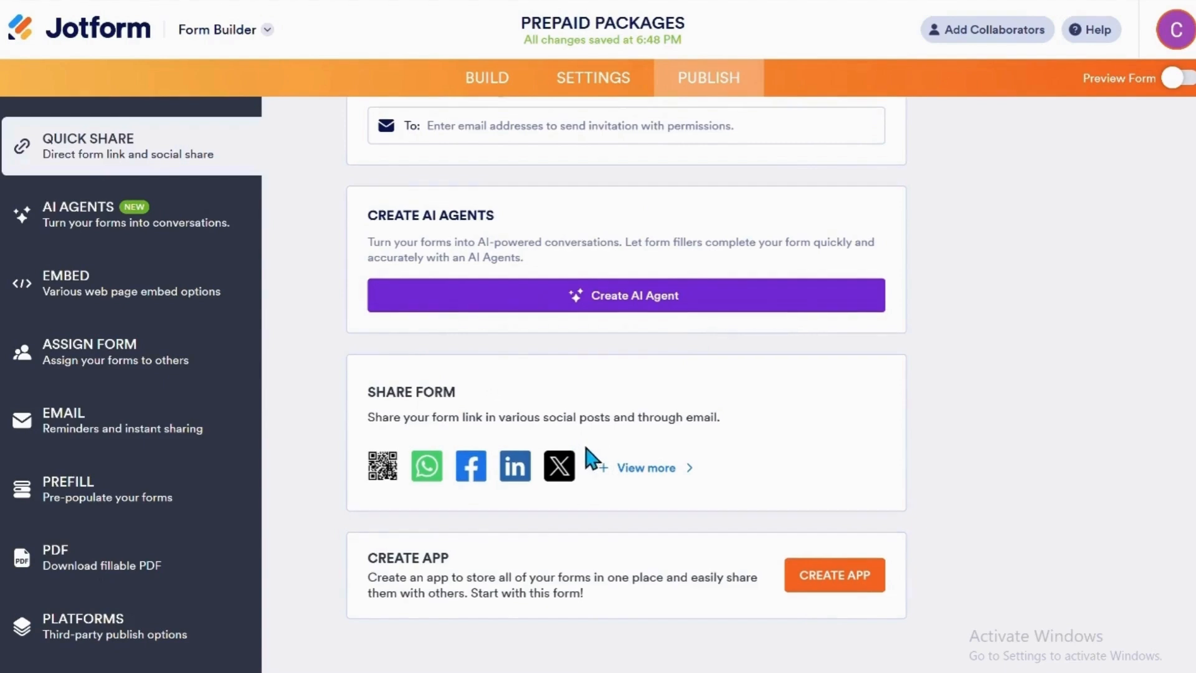
# Customize the form's direct share link so its ending reads prepaidpackages, without the hyphen, and apply it.
pyautogui.scroll(5, 588, 460)
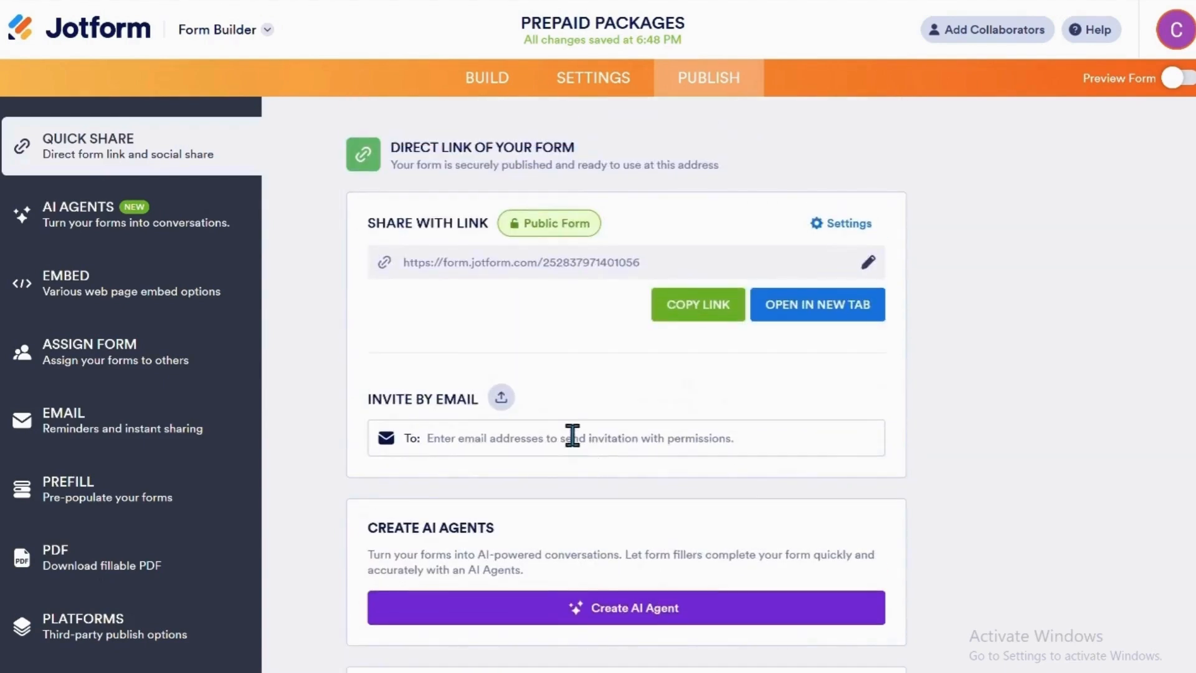
pyautogui.click(869, 265)
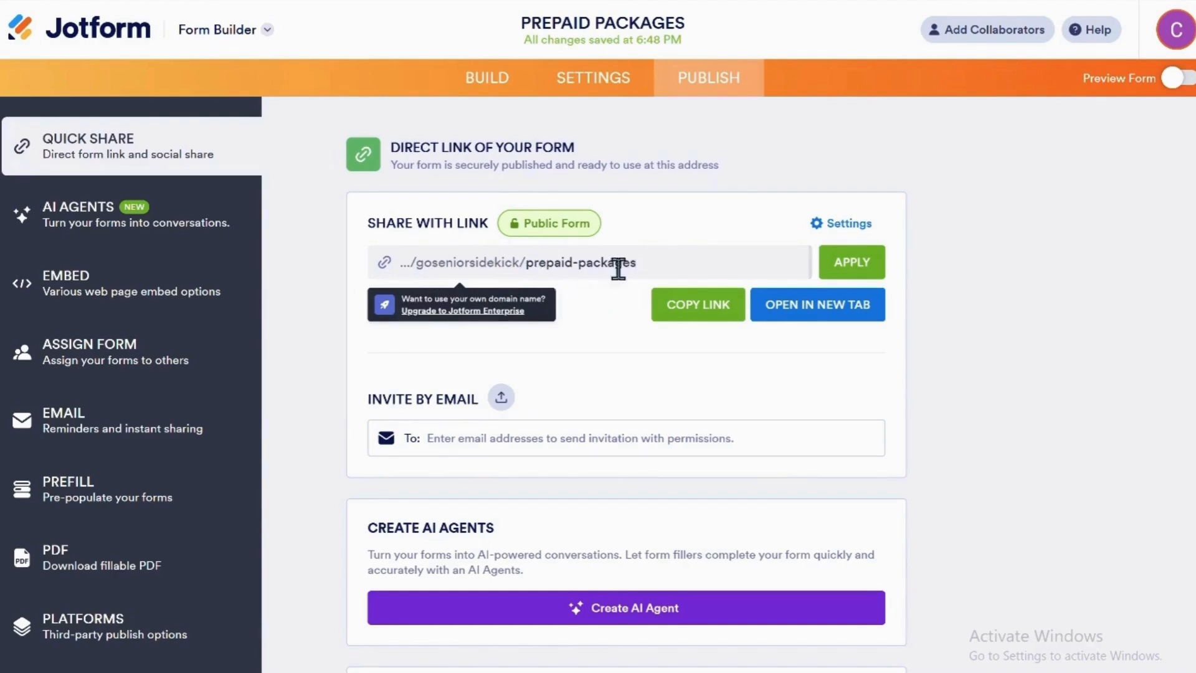
pyautogui.click(853, 262)
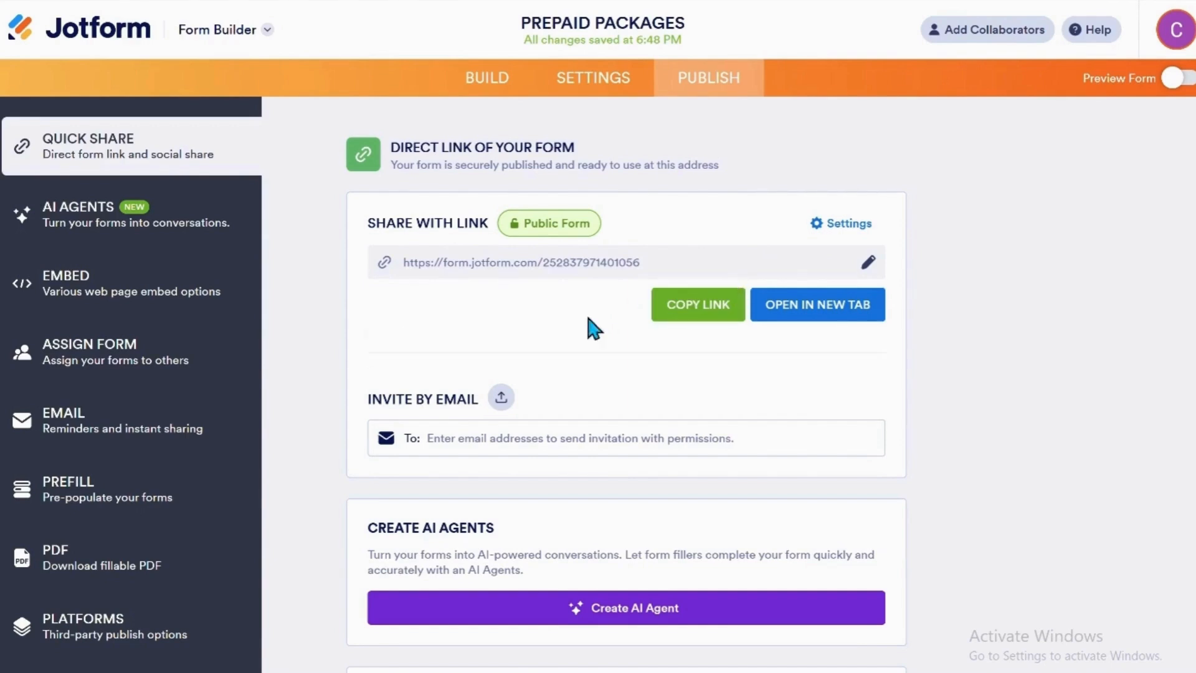
pyautogui.click(858, 264)
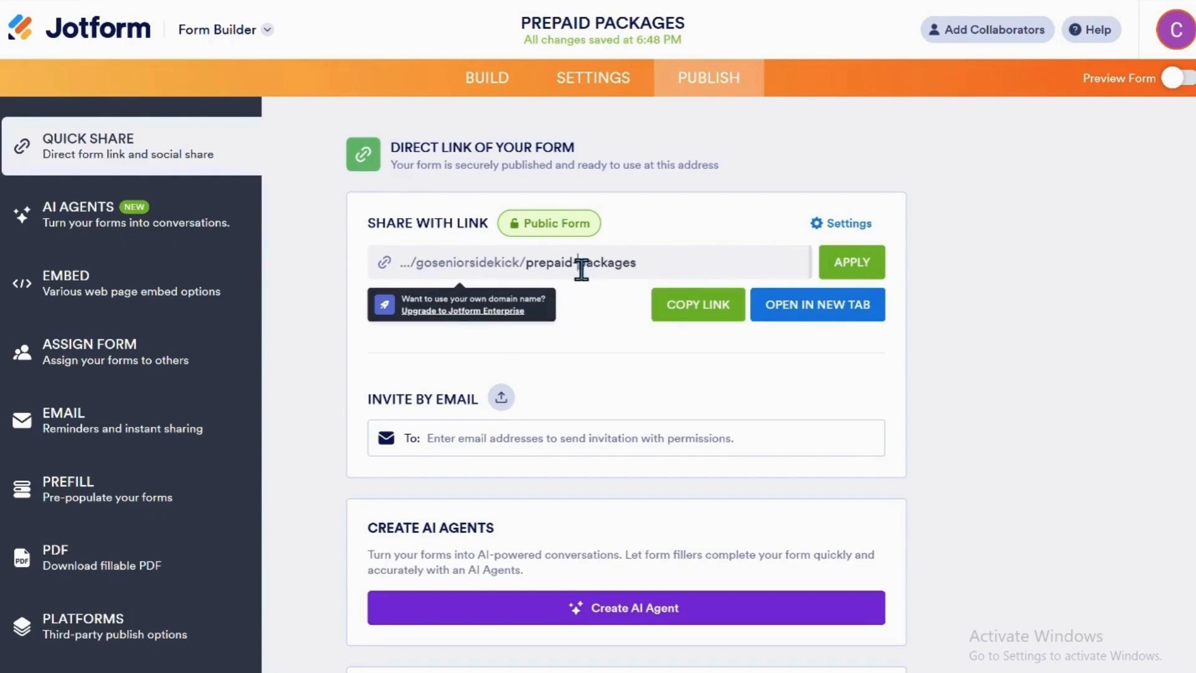
pyautogui.press('BackSpace')
pyautogui.click(848, 273)
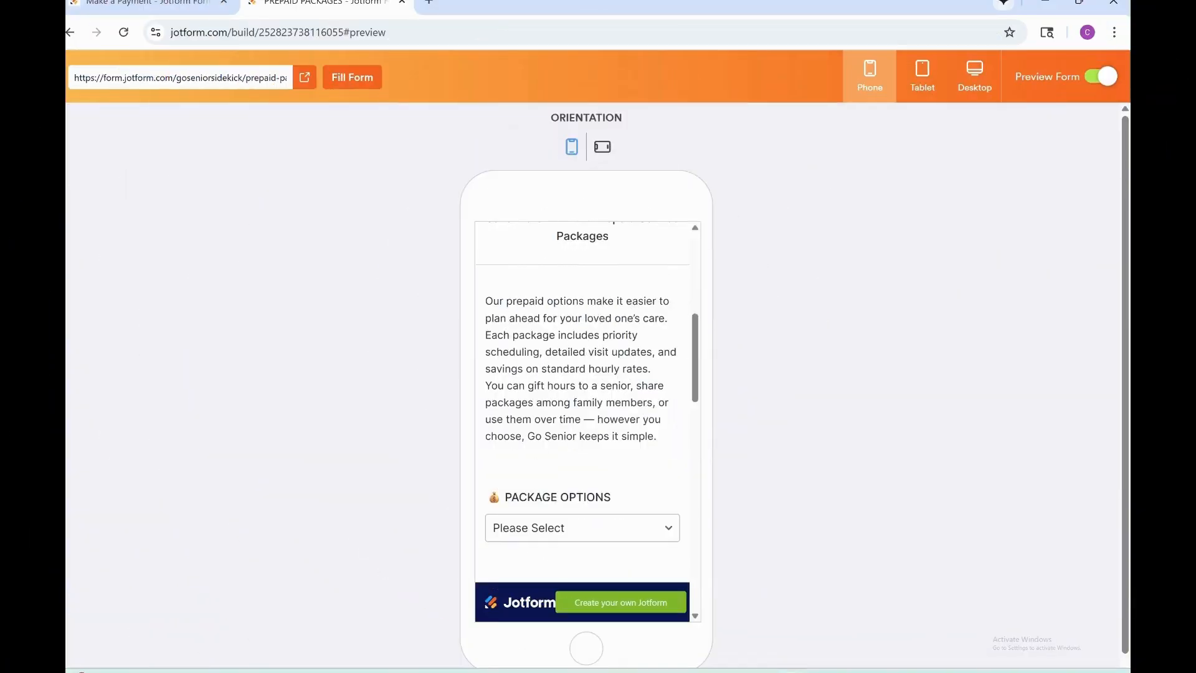
# Look over the Prepaid Packages form in the phone preview, including its package option list and the notes and subtotal section.
pyautogui.scroll(-2, 583, 421)
pyautogui.click(582, 378)
pyautogui.scroll(-5, 582, 379)
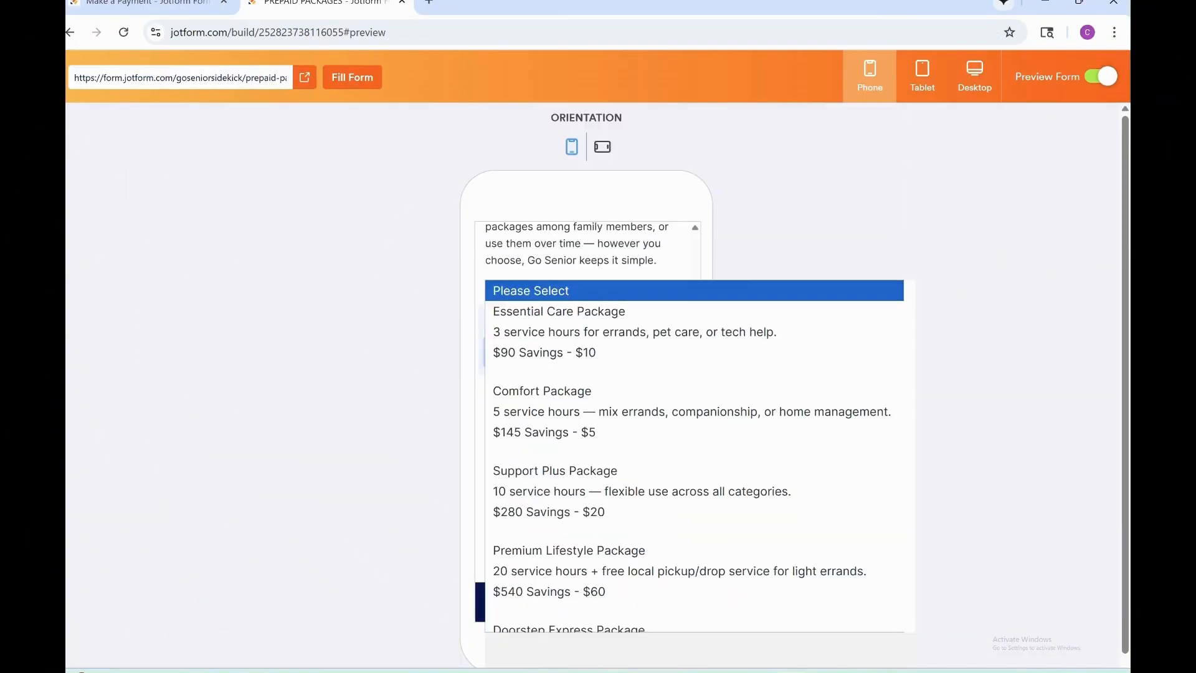
pyautogui.scroll(-8, 582, 405)
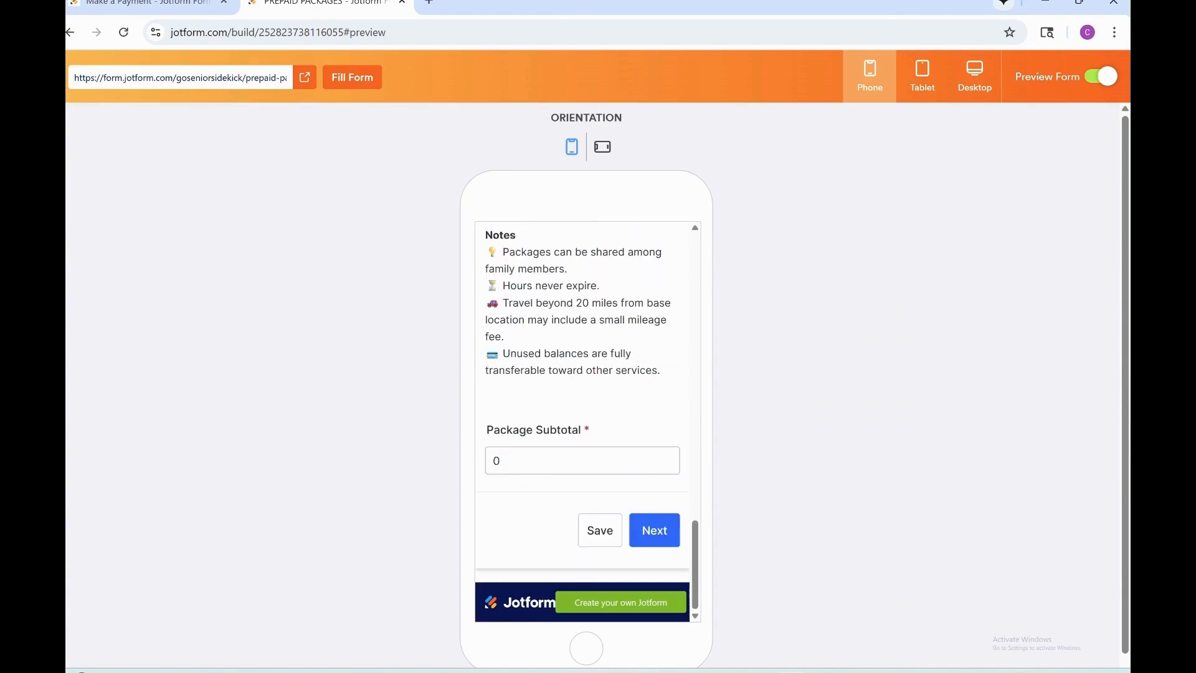
pyautogui.scroll(10, 583, 405)
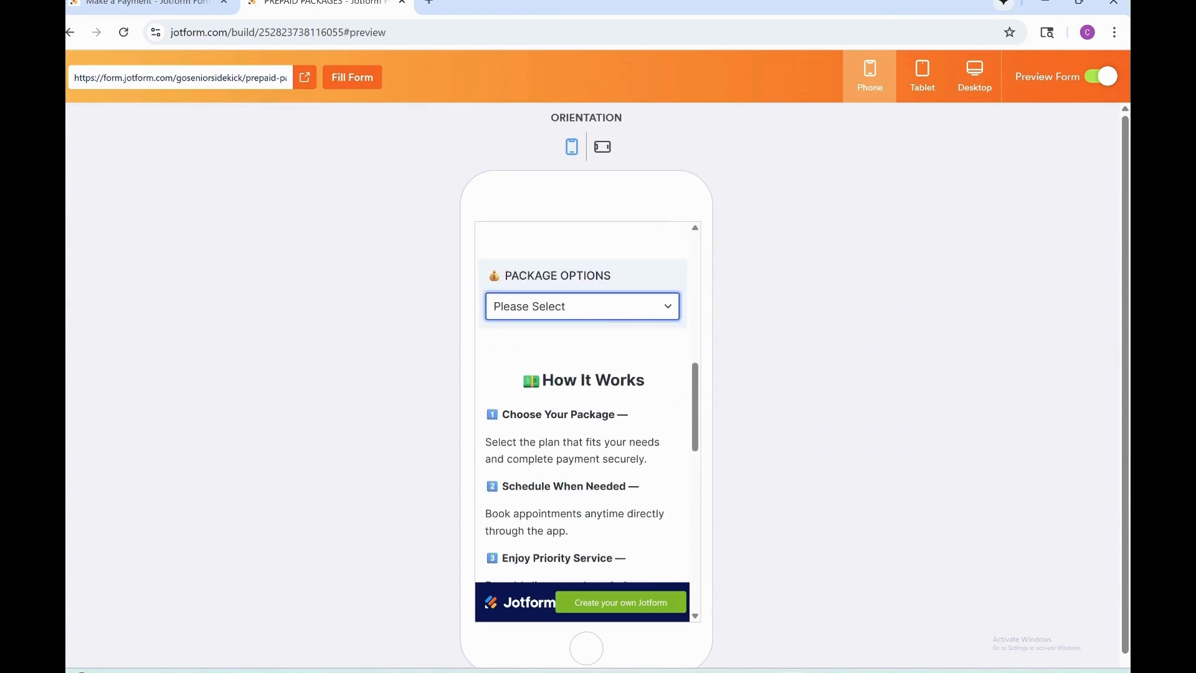
pyautogui.scroll(5, 582, 405)
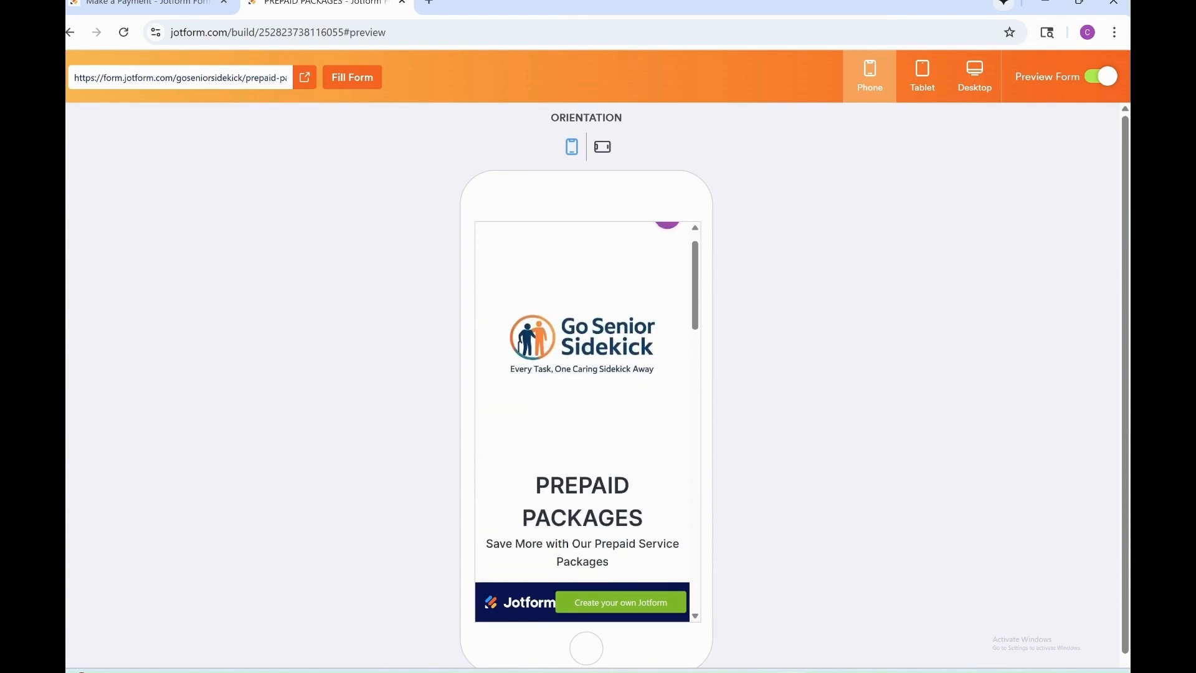
# Review the Make a Payment form in the phone preview, from the payer's contact fields to the service or payment type choices and notes.
pyautogui.hotkey('ctrl', 'Tab')
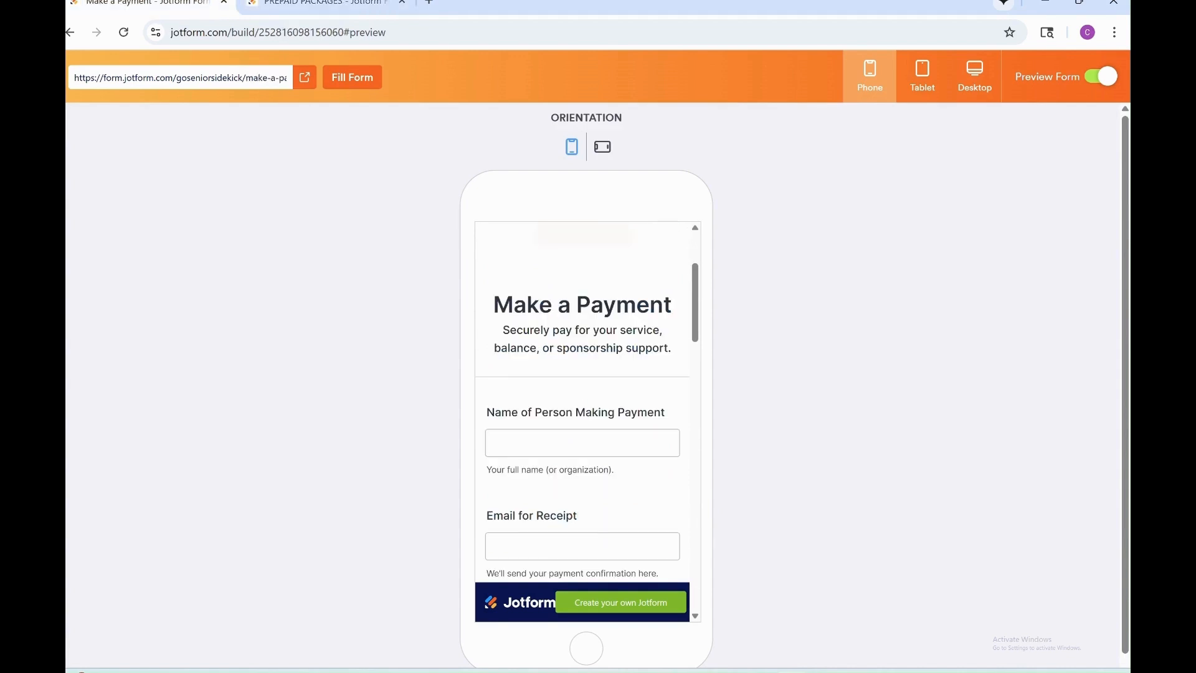
pyautogui.scroll(-5, 582, 405)
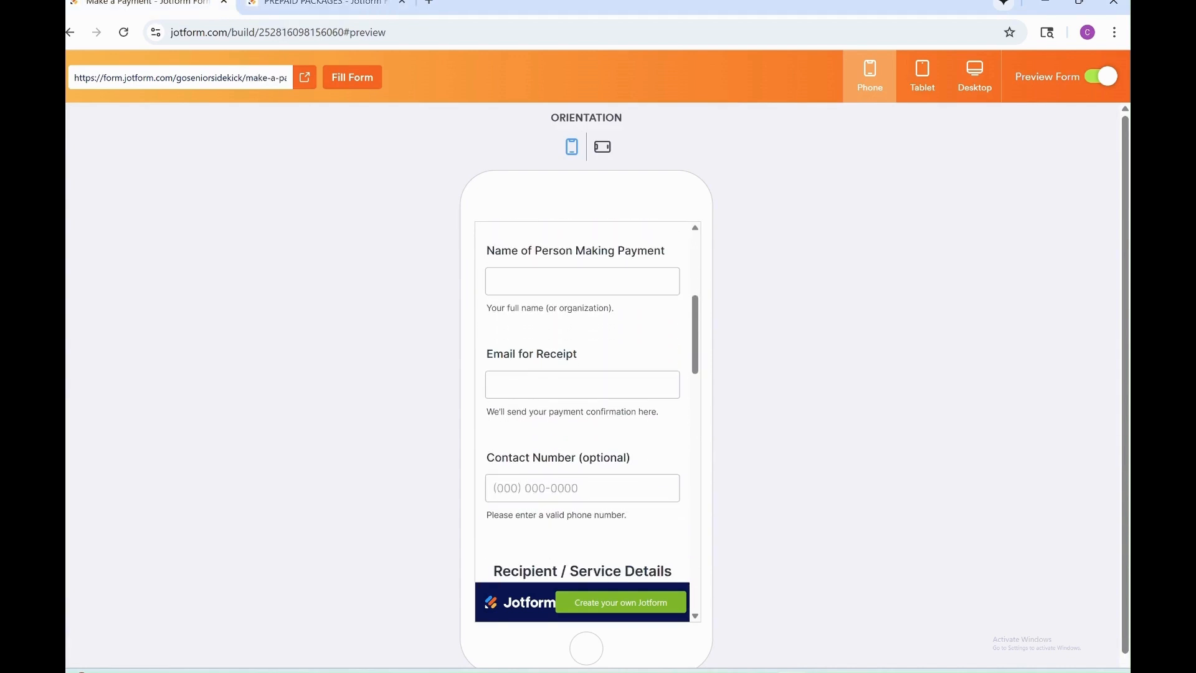
pyautogui.scroll(-3, 582, 405)
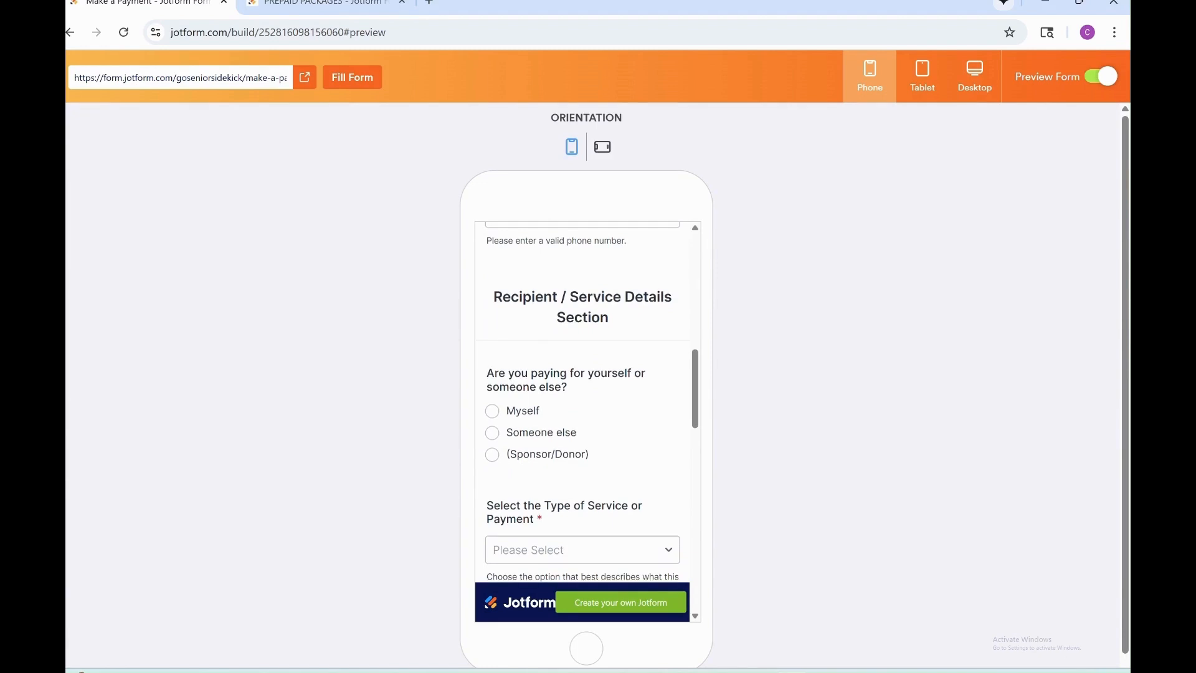
pyautogui.scroll(-2, 582, 404)
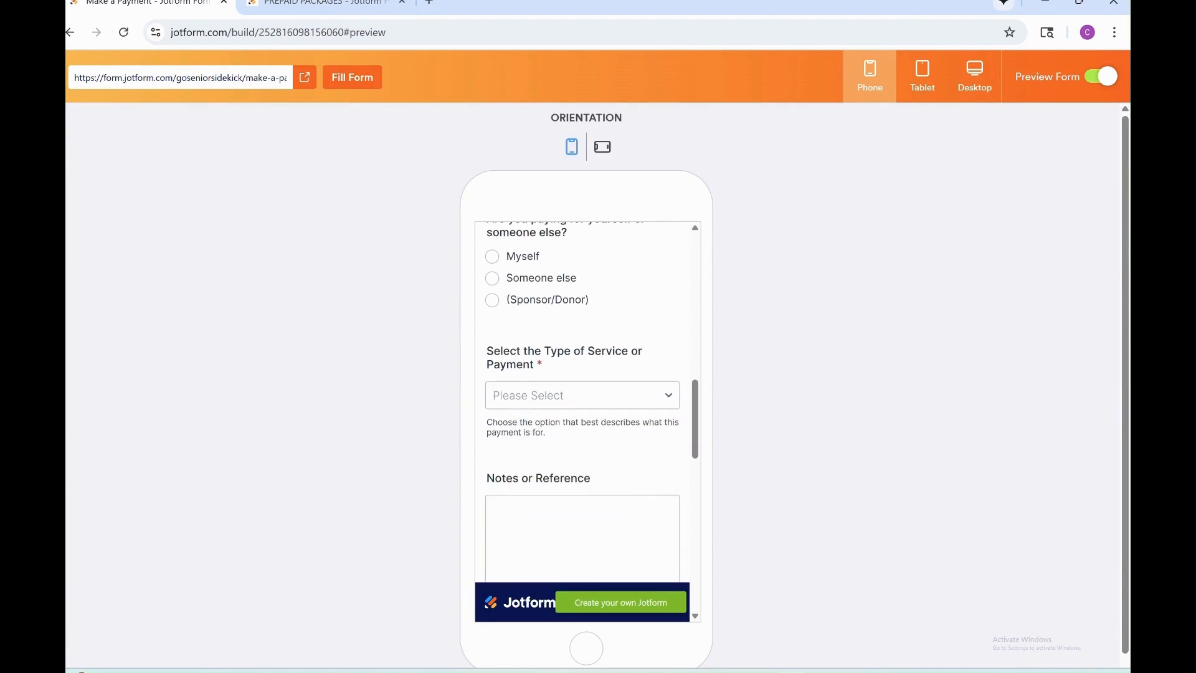
pyautogui.scroll(-2, 582, 405)
pyautogui.scroll(-2, 582, 405)
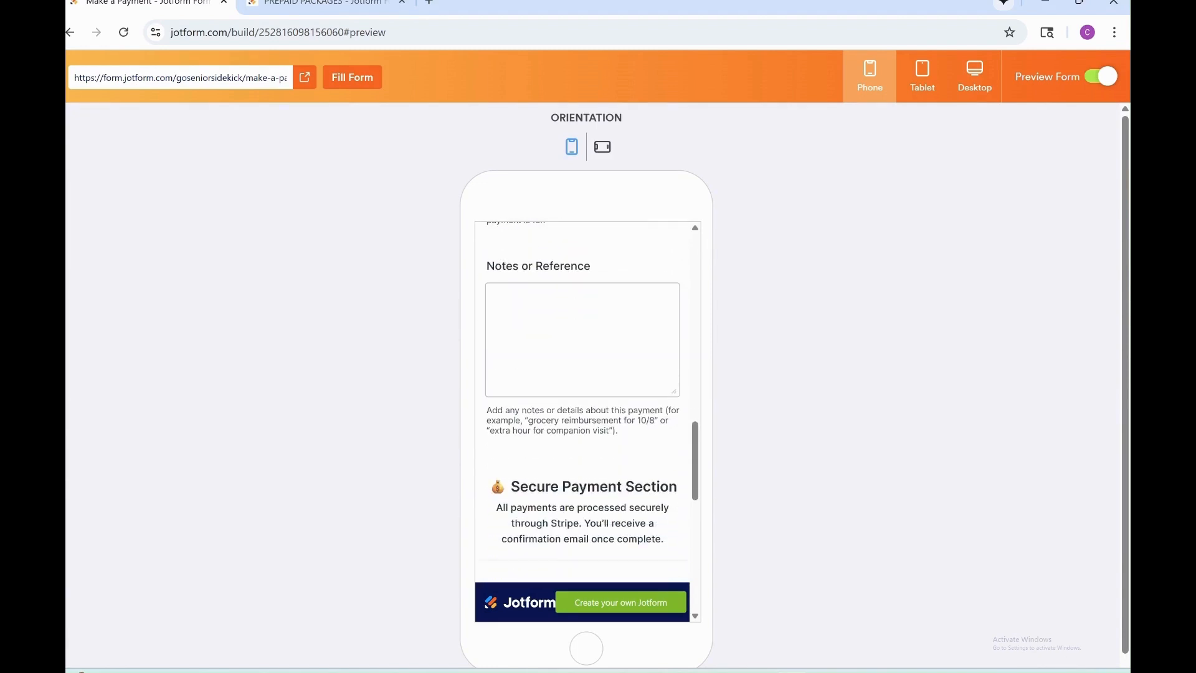
pyautogui.scroll(5, 583, 405)
pyautogui.scroll(-2, 583, 405)
pyautogui.scroll(-2, 583, 405)
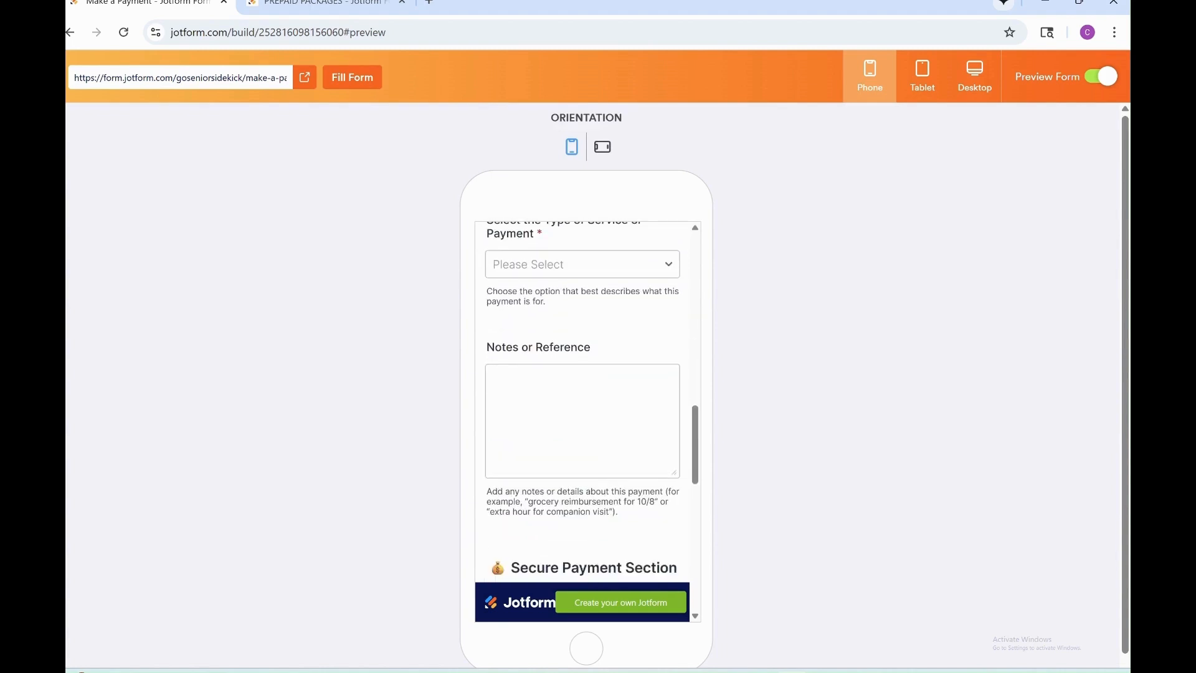
pyautogui.scroll(1, 582, 405)
pyautogui.click(582, 321)
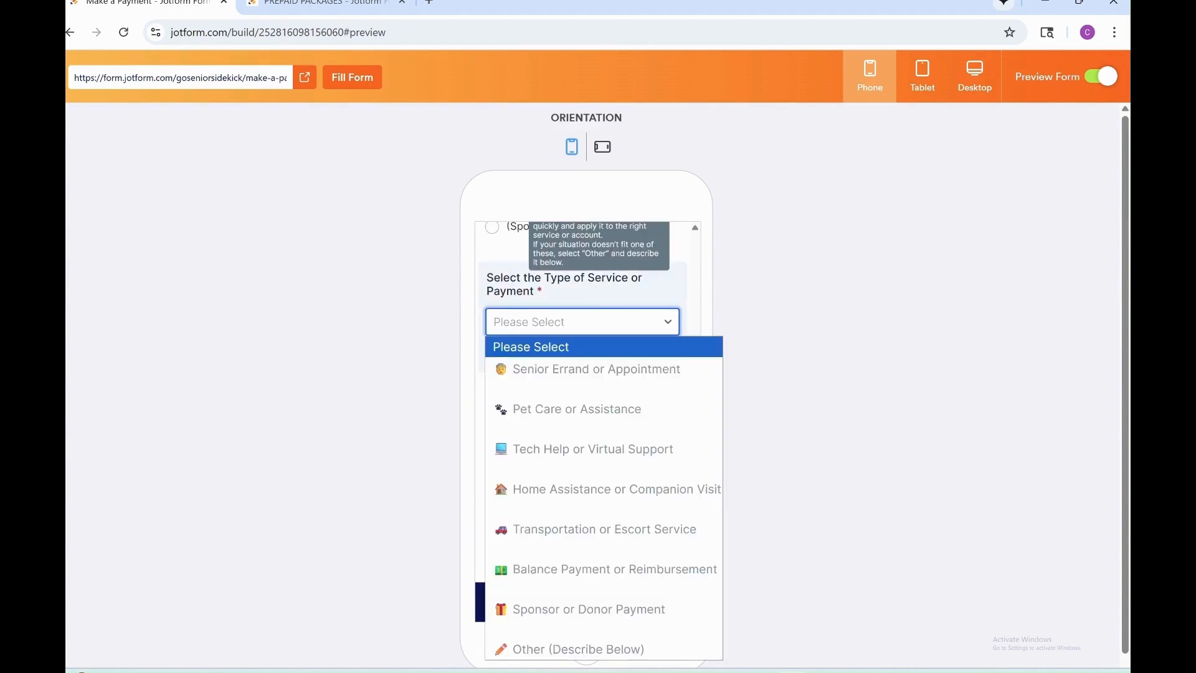
pyautogui.click(732, 279)
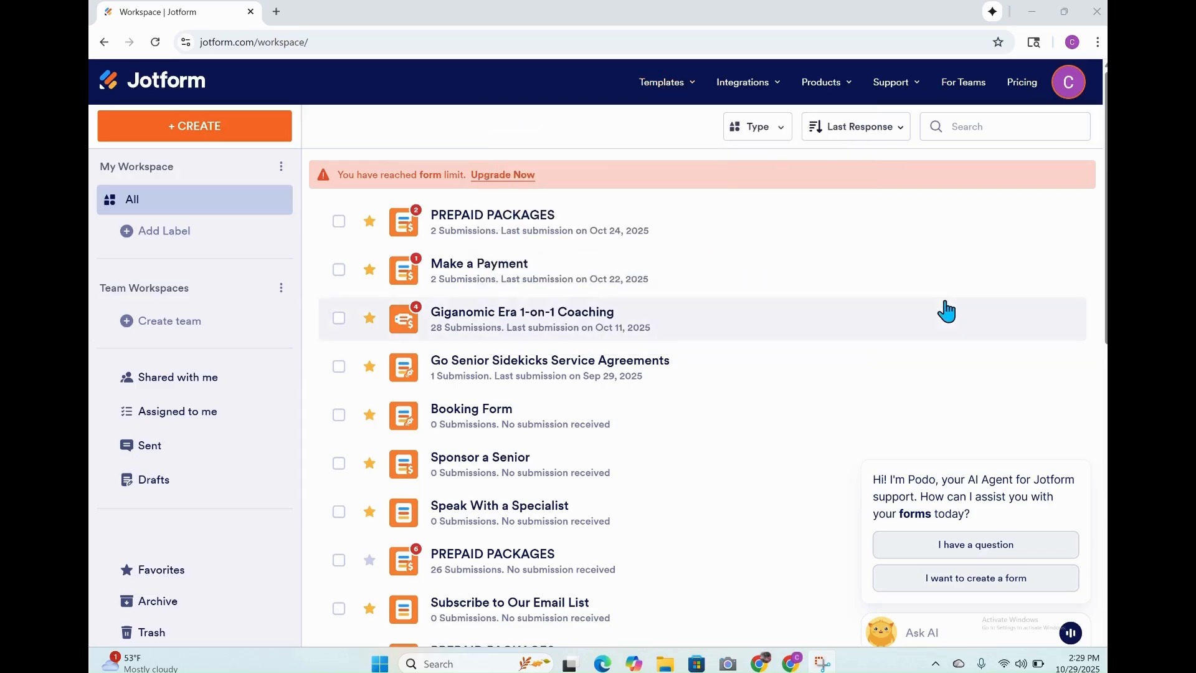
# Look over the workspace forms, browse the app templates, and start a new app from the Patient Management App template.
pyautogui.scroll(-3, 702, 319)
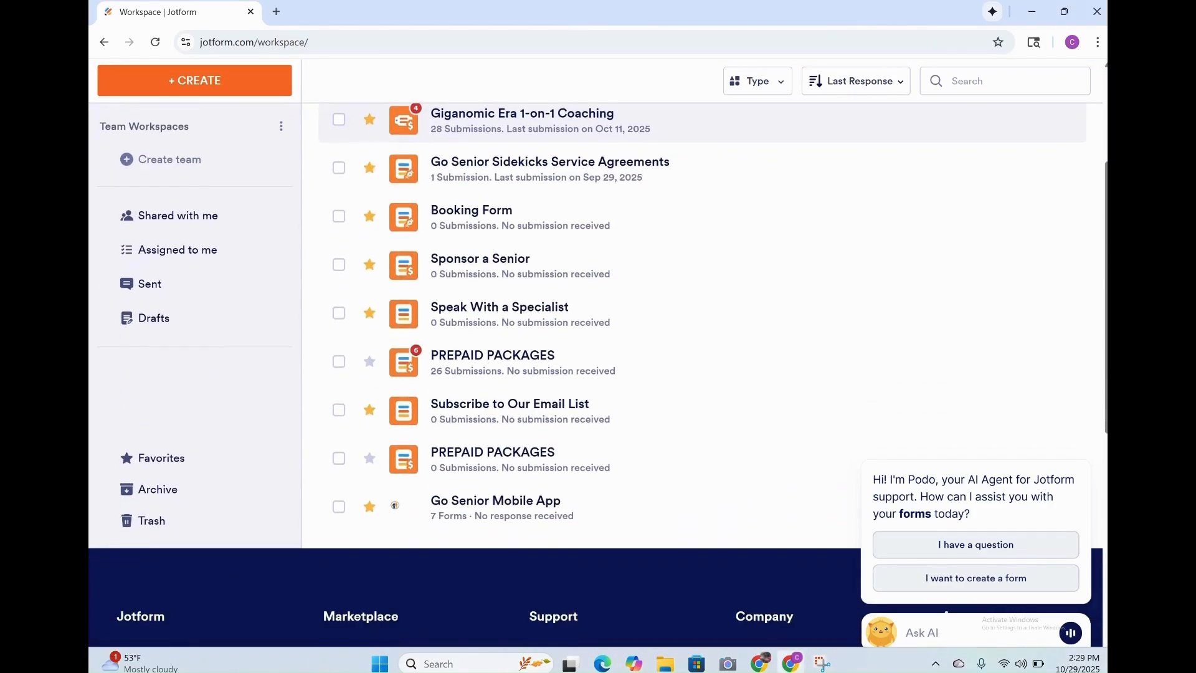
pyautogui.scroll(3, 702, 319)
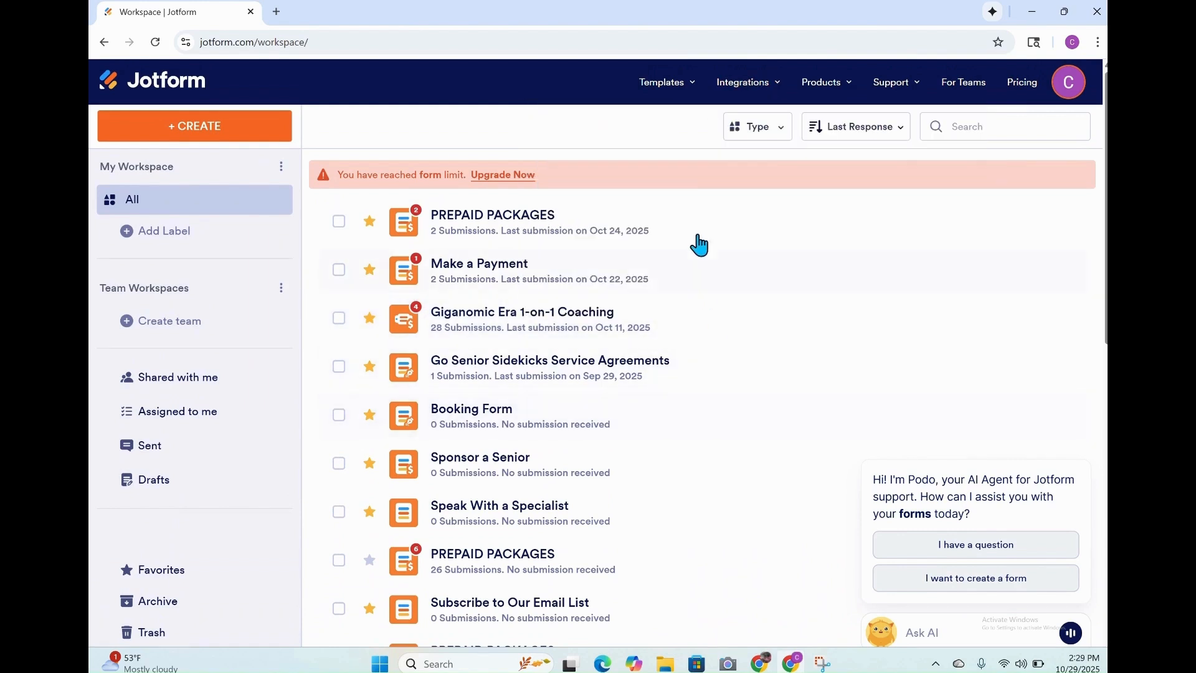
pyautogui.moveTo(682, 96)
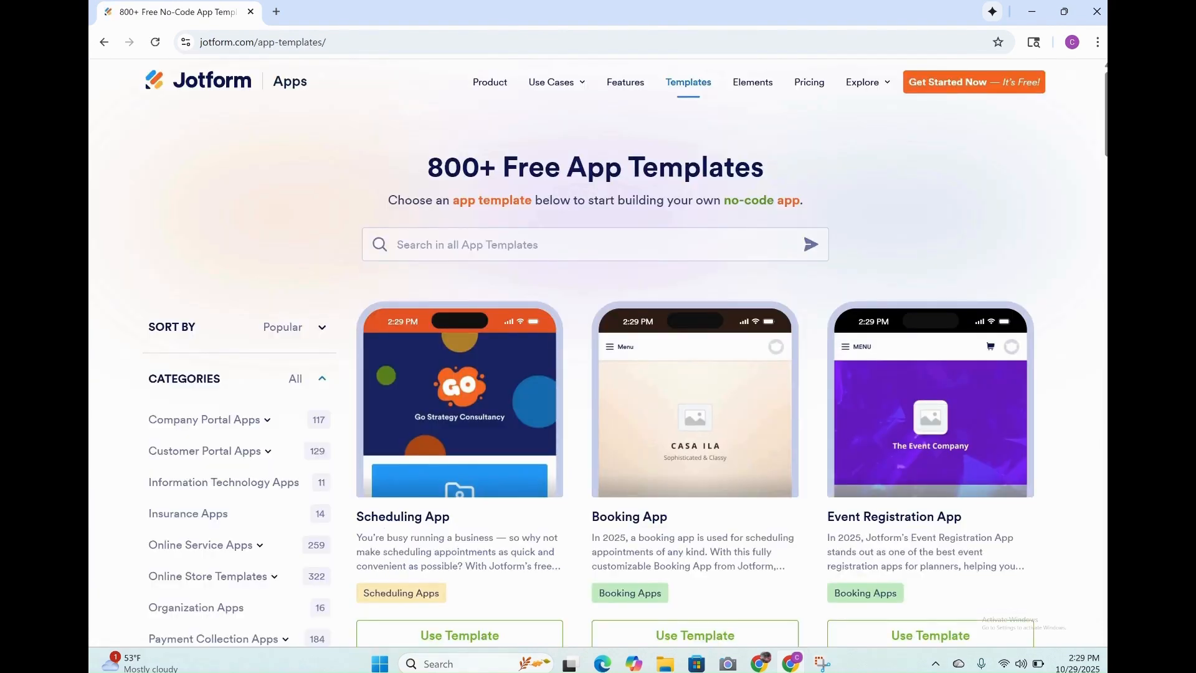
pyautogui.scroll(-8, 938, 525)
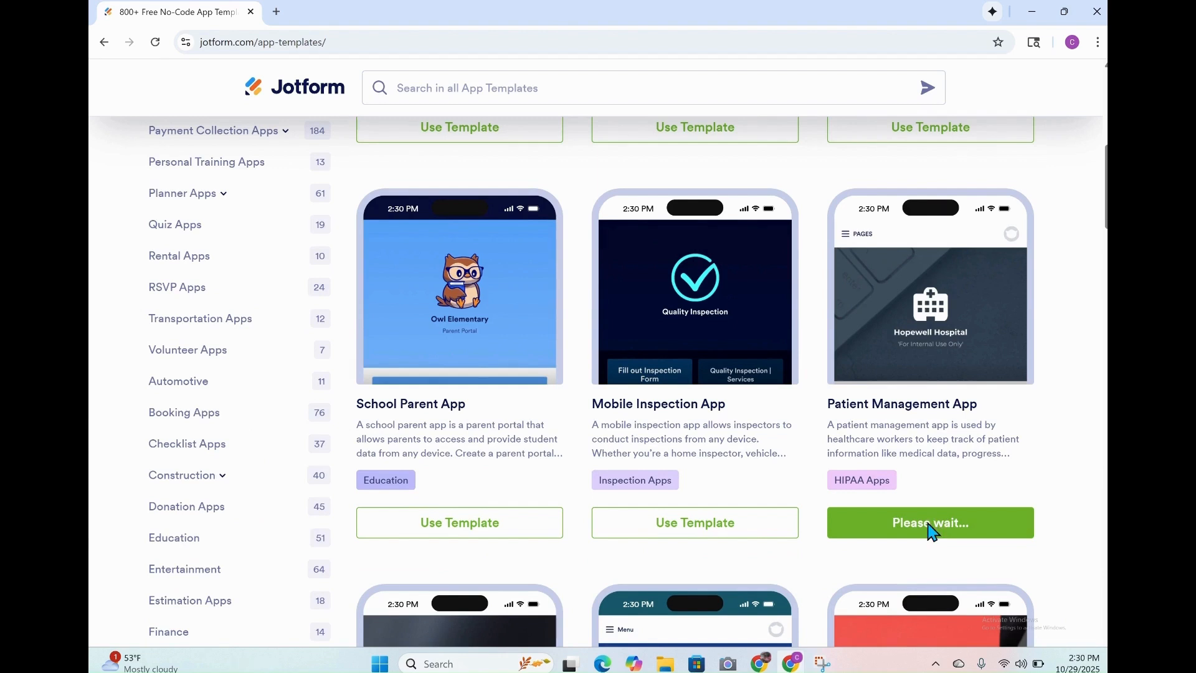
pyautogui.rightClick(936, 520)
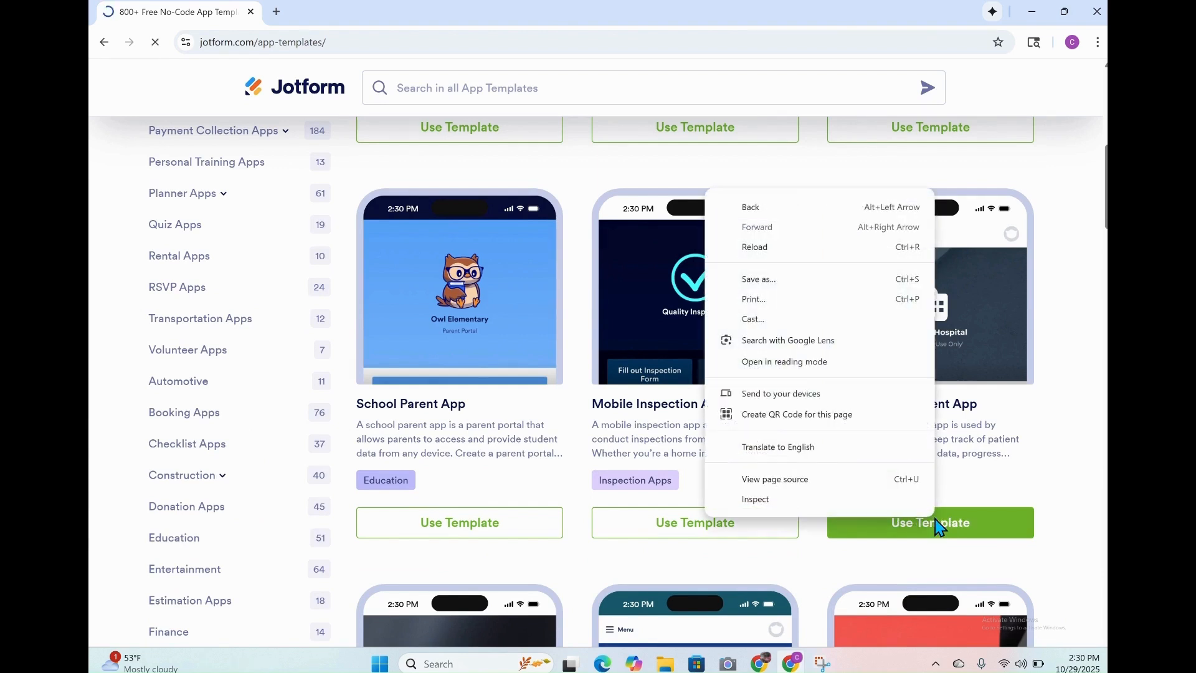
pyautogui.rightClick(951, 527)
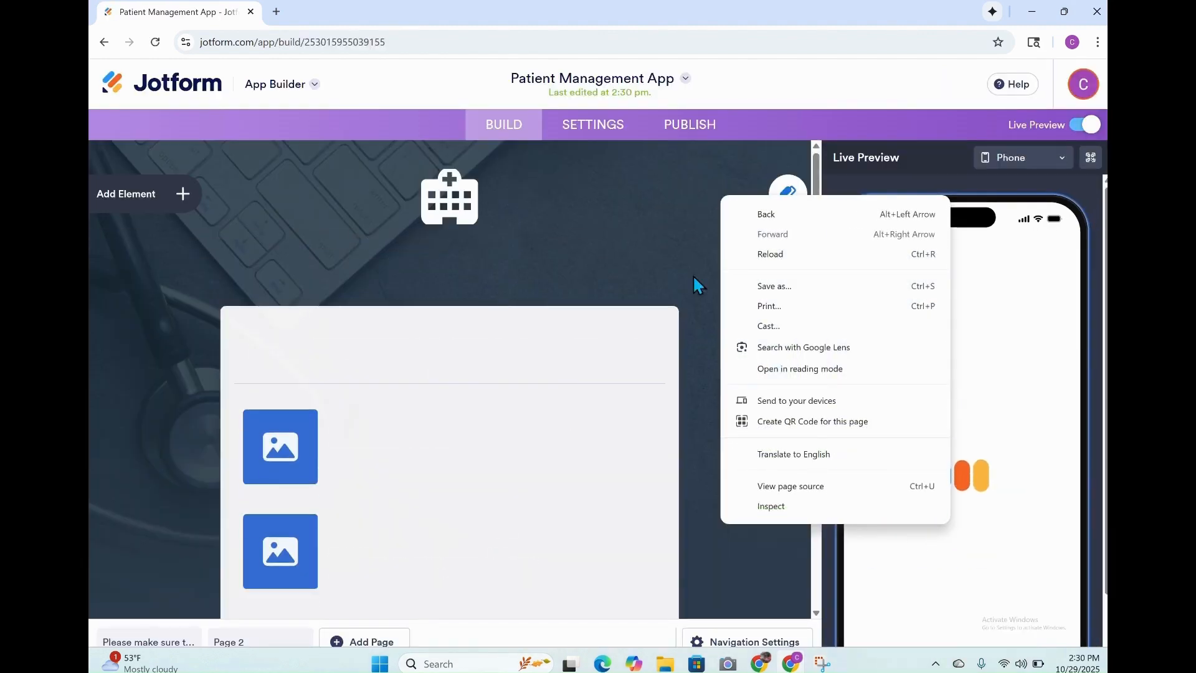
# Look over the new app's layout from the Hopewell Hospital header through its form cards and contact buttons to Page 2.
pyautogui.click(680, 195)
pyautogui.click(681, 195)
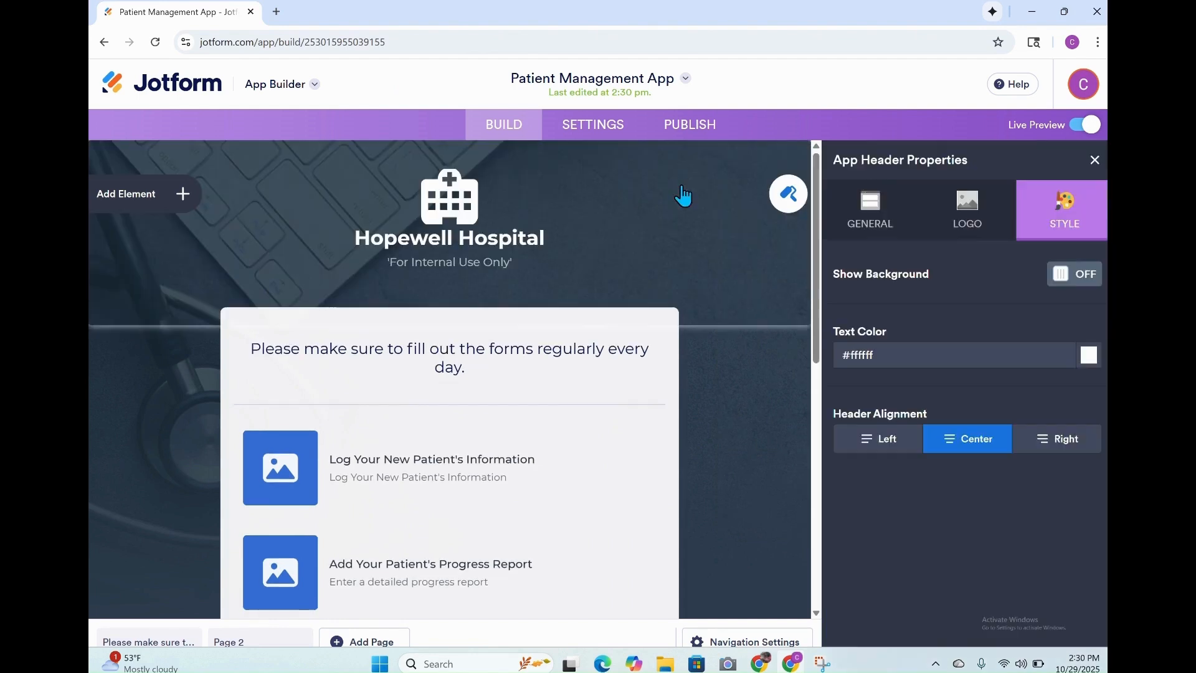
pyautogui.scroll(-3, 450, 379)
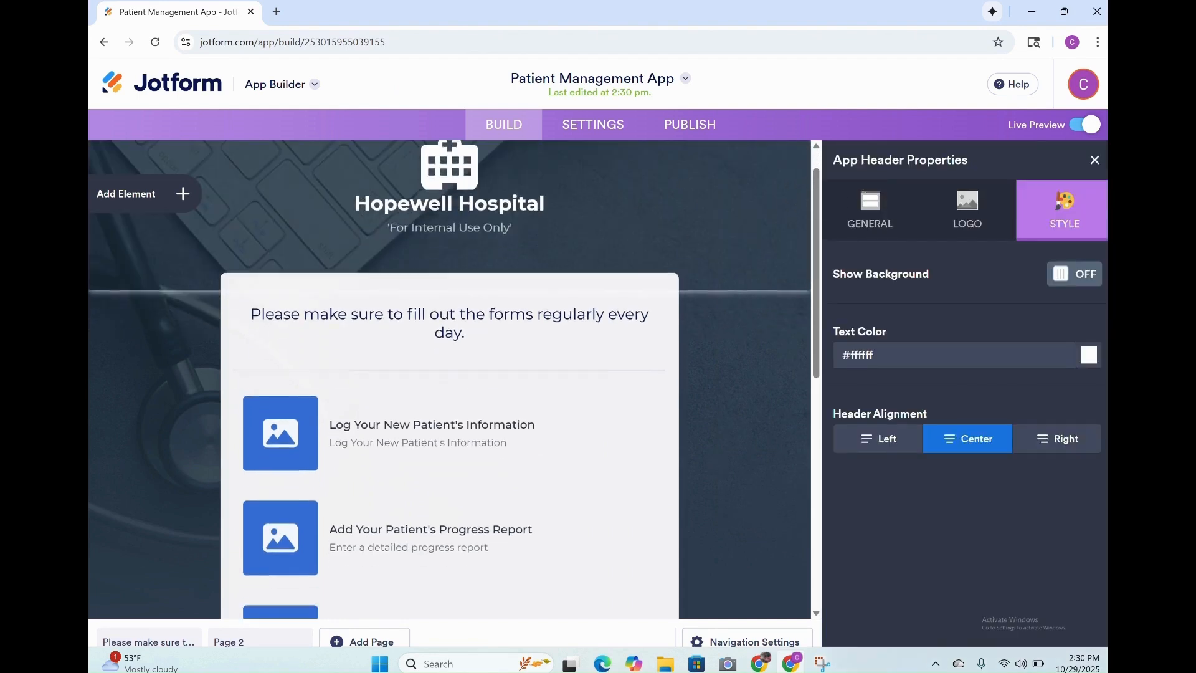
pyautogui.scroll(-5, 449, 379)
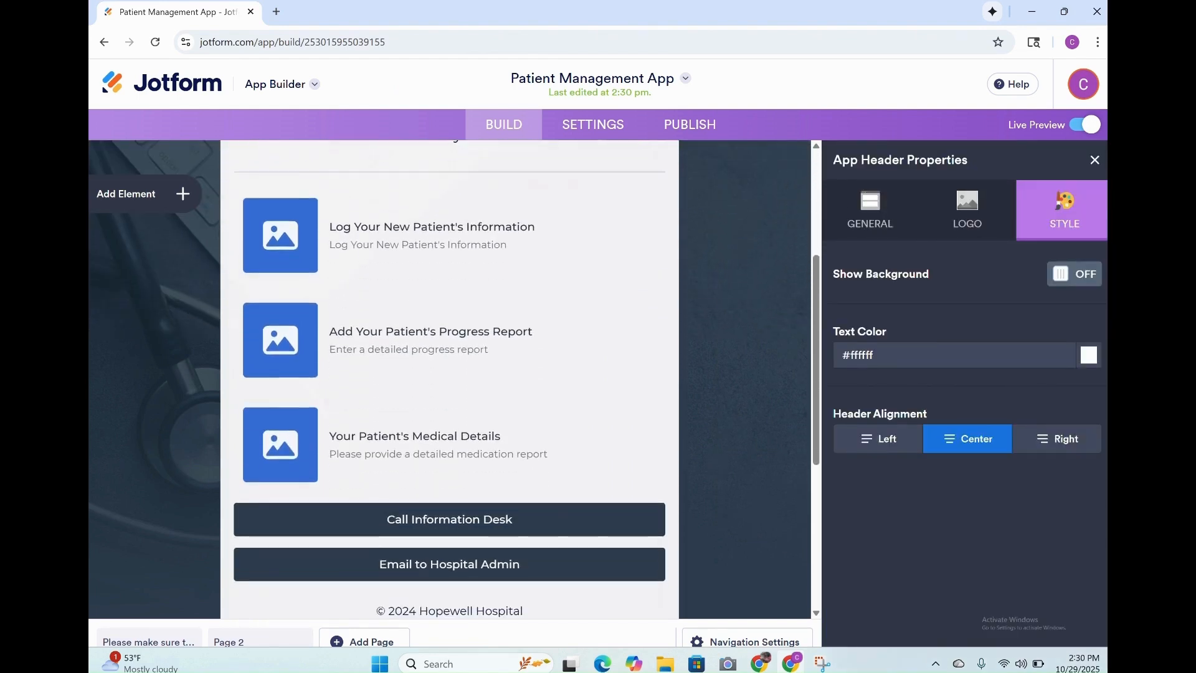
pyautogui.scroll(-2, 450, 379)
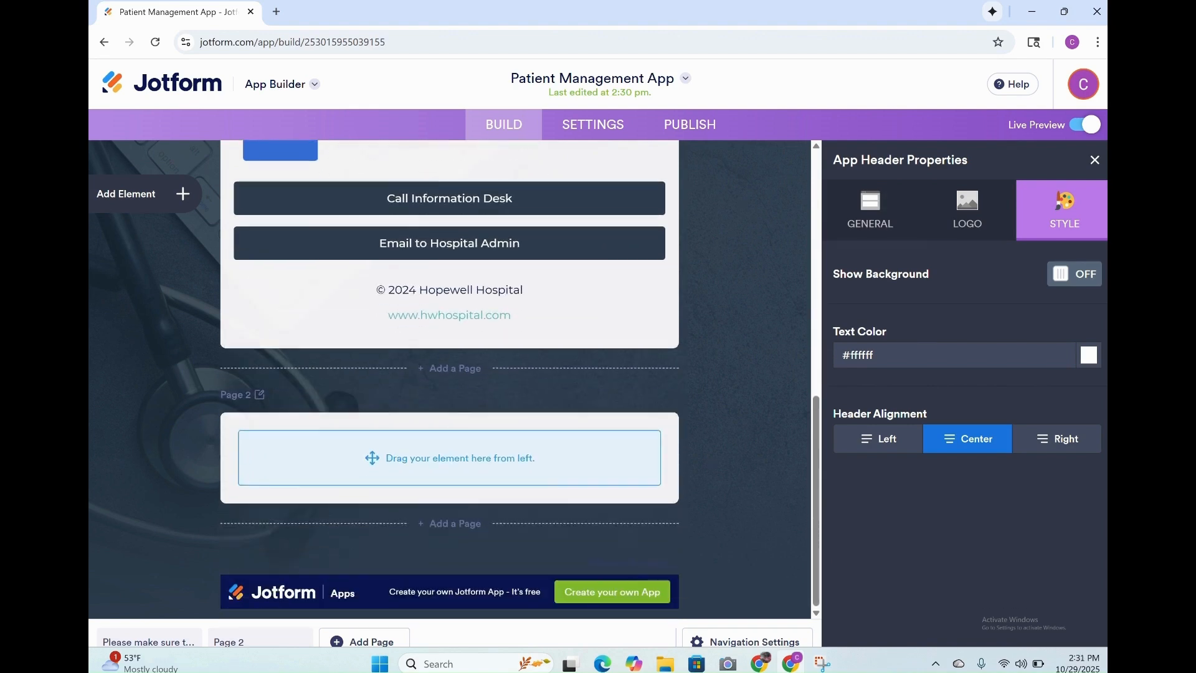
pyautogui.scroll(10, 636, 441)
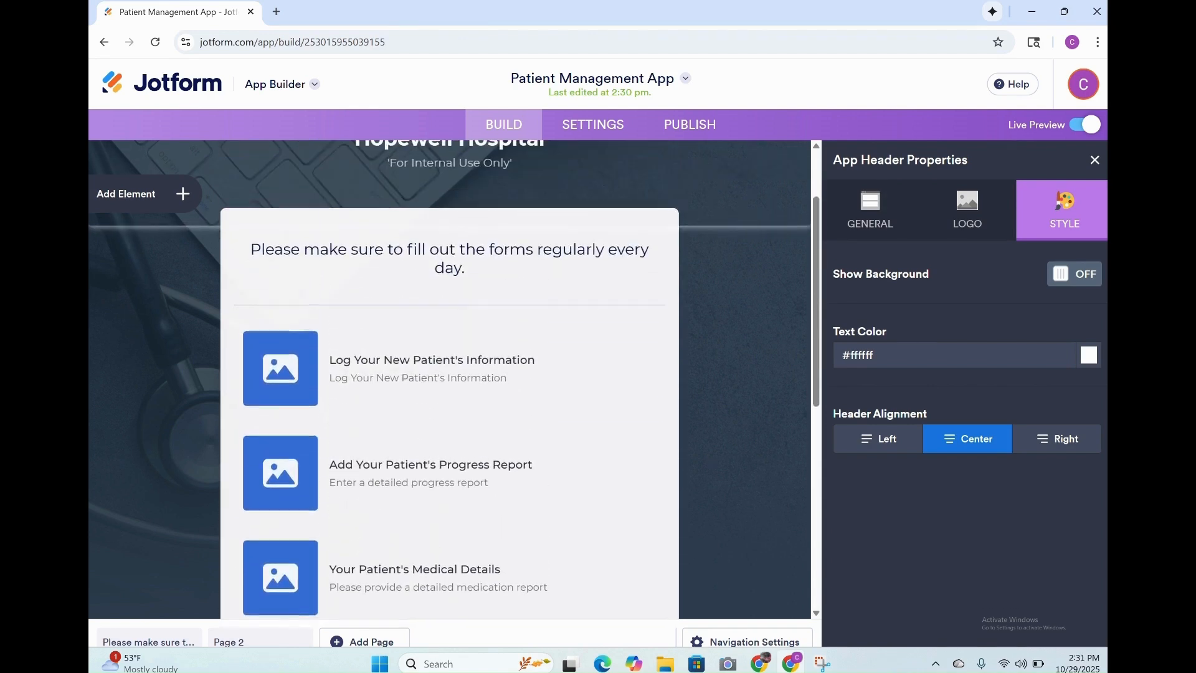
# Open the form behind the "Log Your New Patient's Information" card for editing and rename it "Prepaid Package".
pyautogui.click(420, 379)
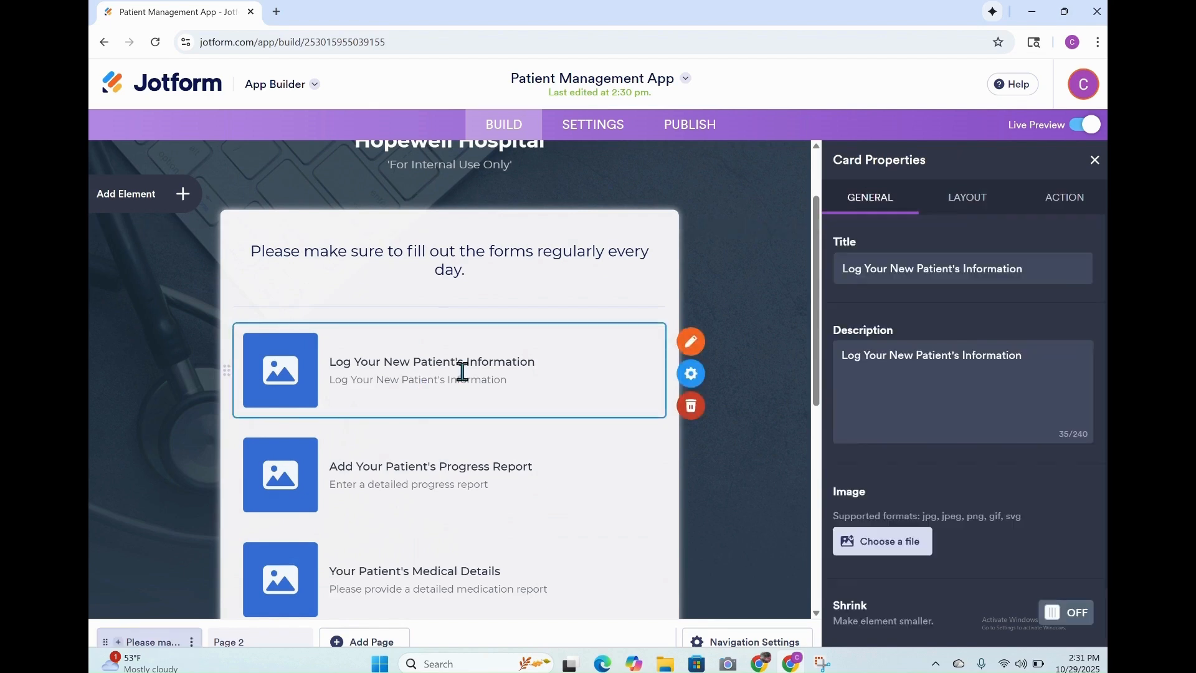
pyautogui.click(689, 342)
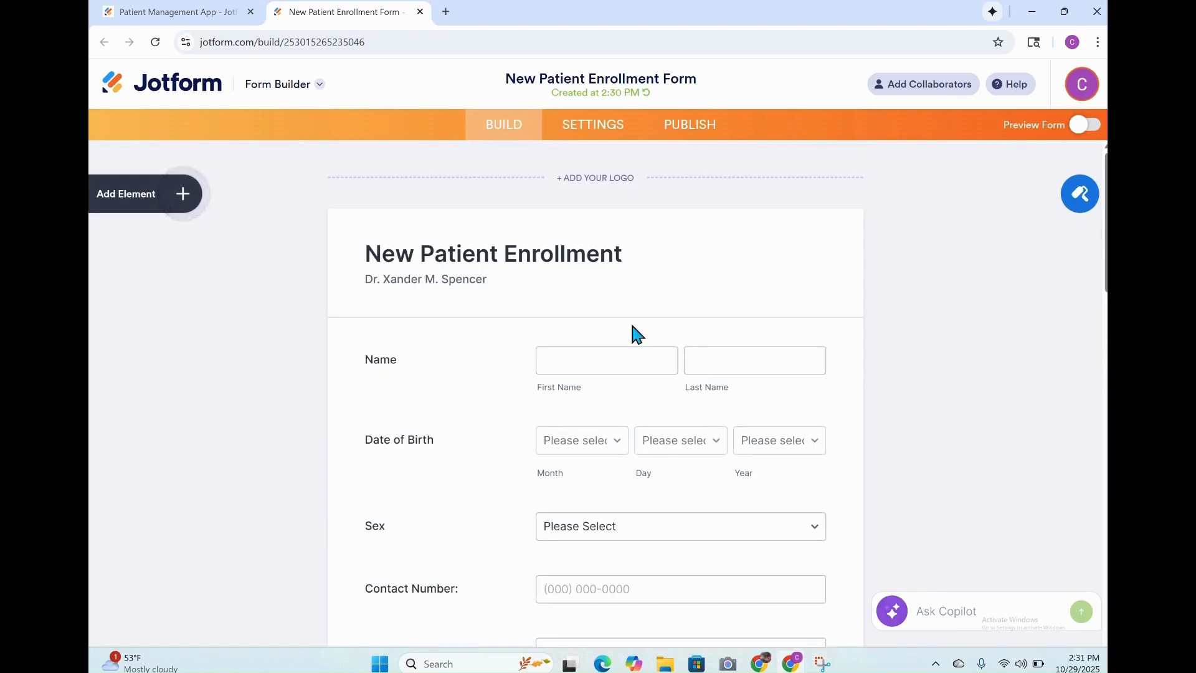
pyautogui.click(693, 78)
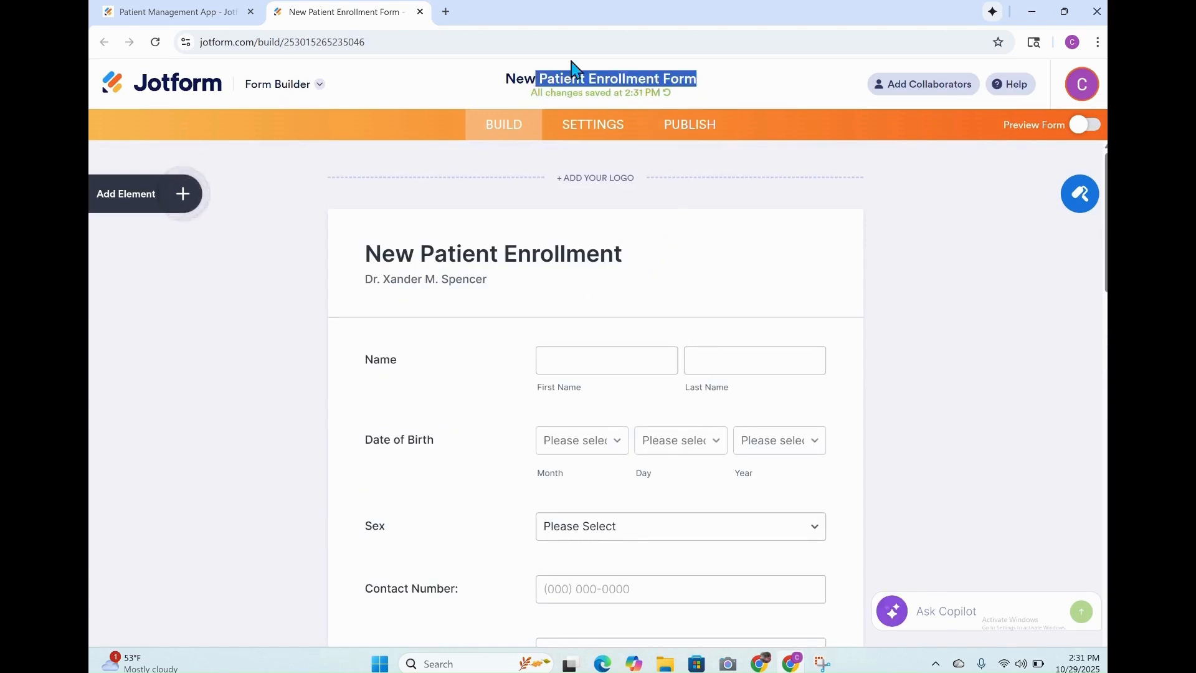
pyautogui.press('BackSpace')
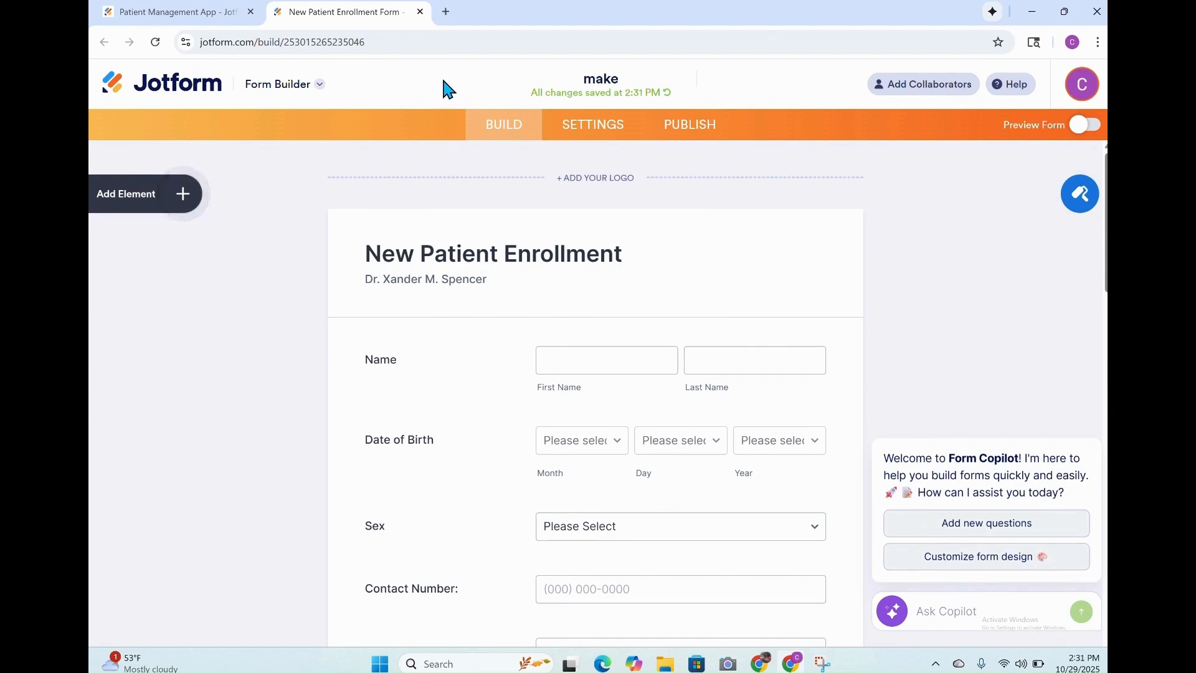
pyautogui.press('BackSpace')
pyautogui.write('Prepaid Package')
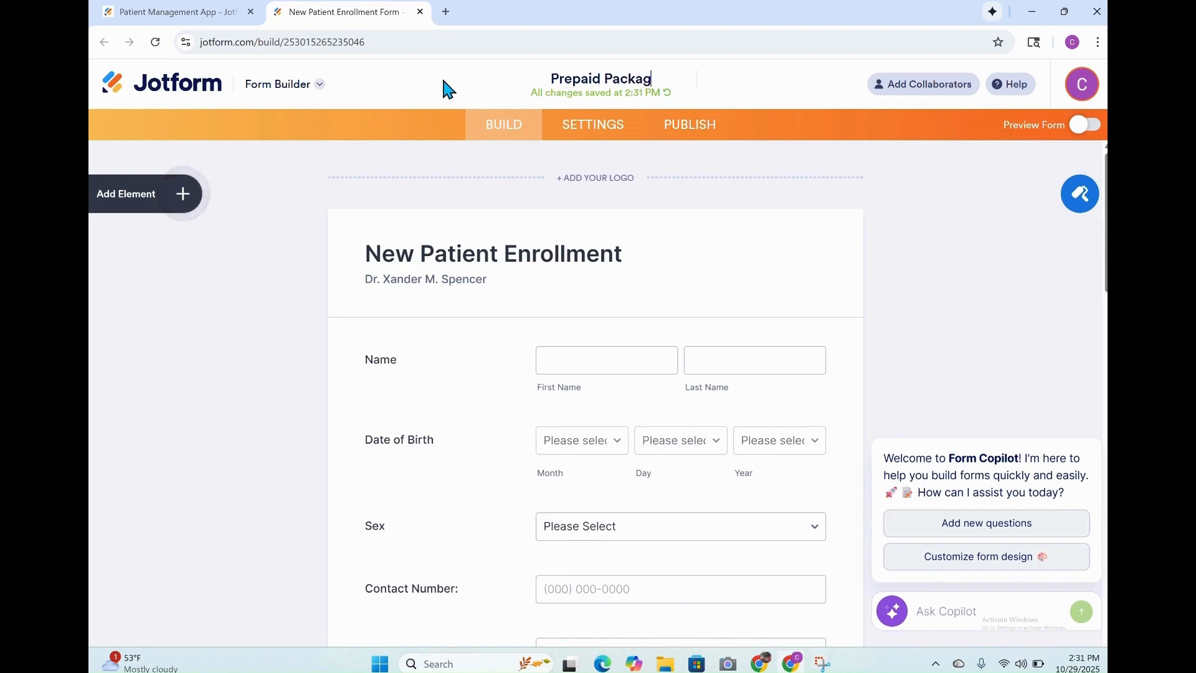